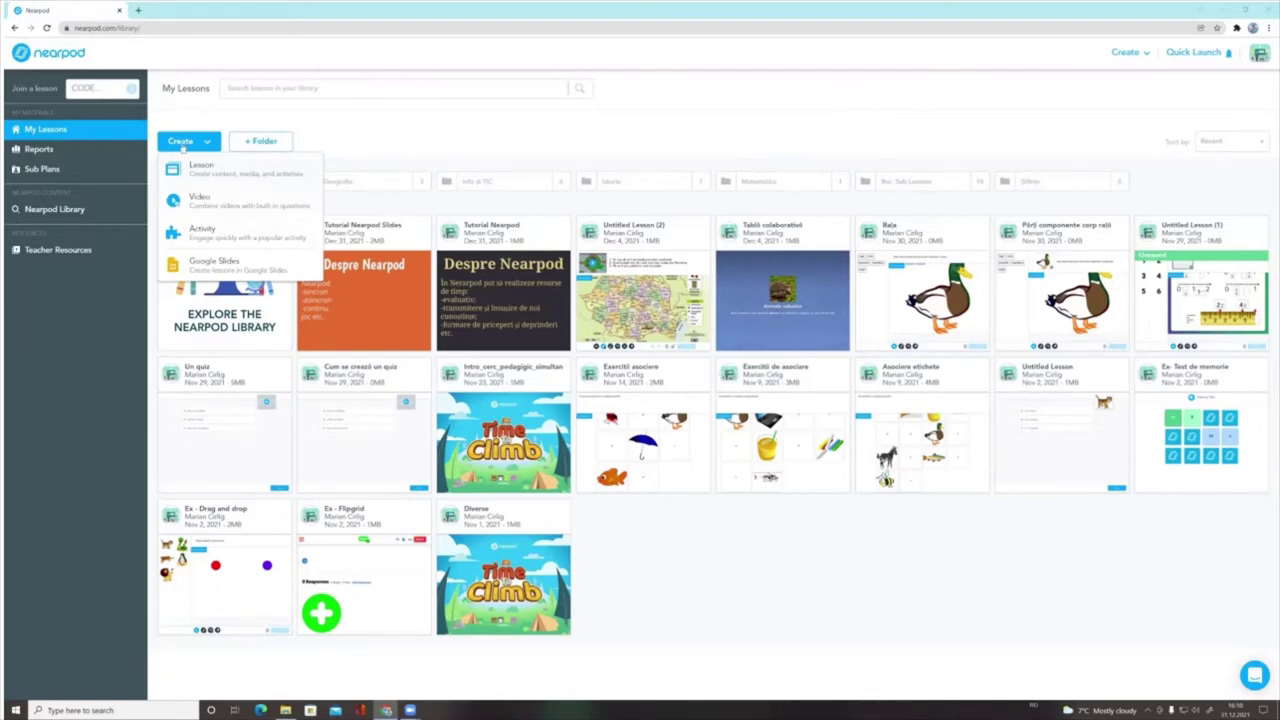
Create a new lesson from the My Lessons page and open its title for editing
left_click(1127, 52)
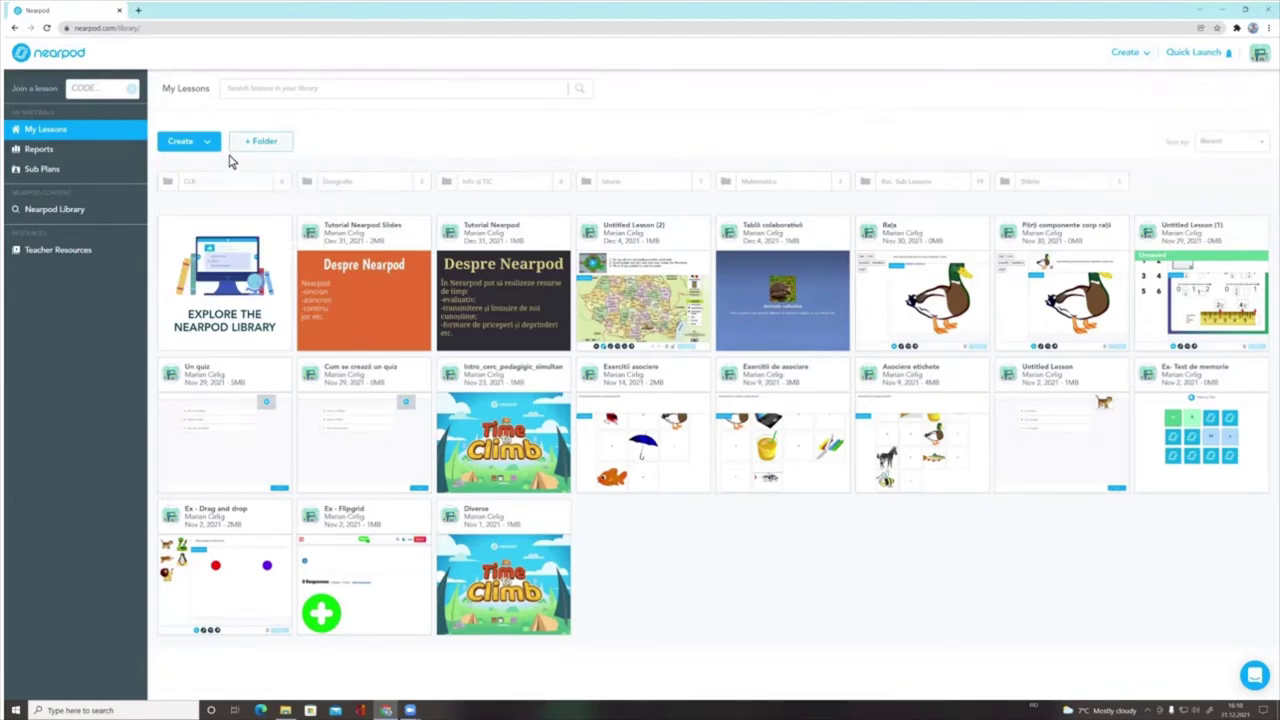
left_click(207, 145)
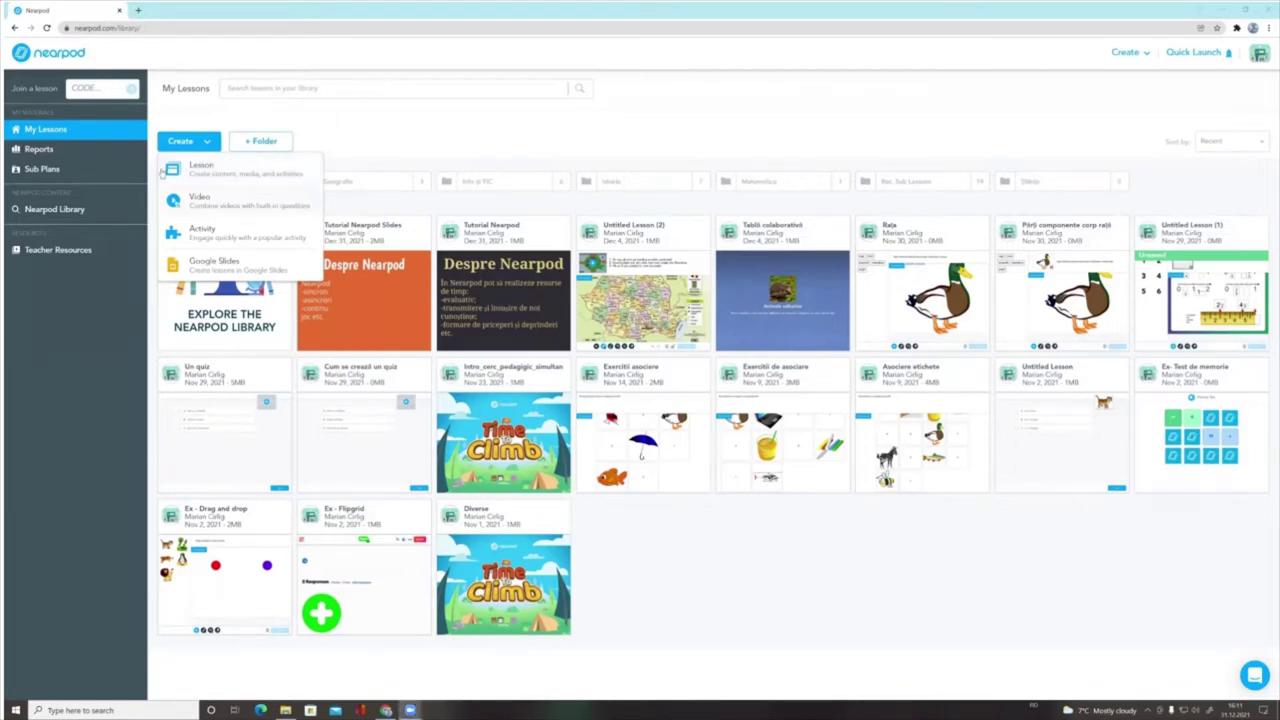
left_click(203, 171)
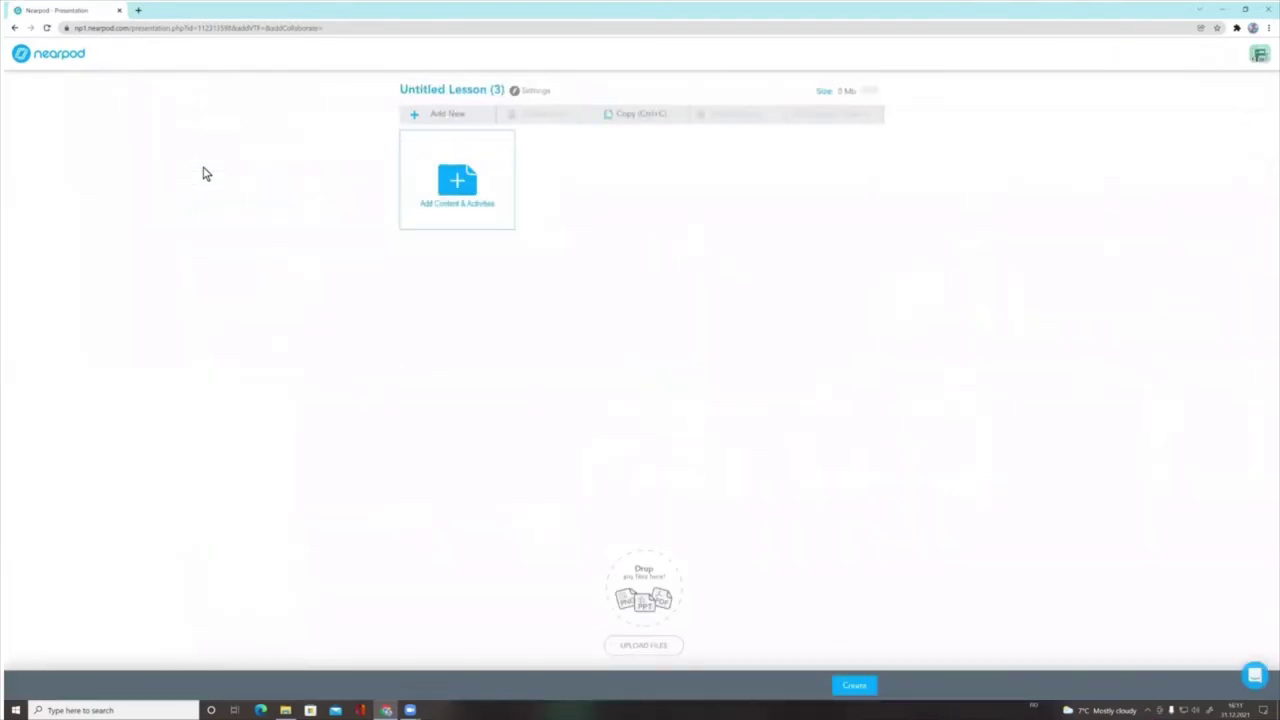
left_click(441, 90)
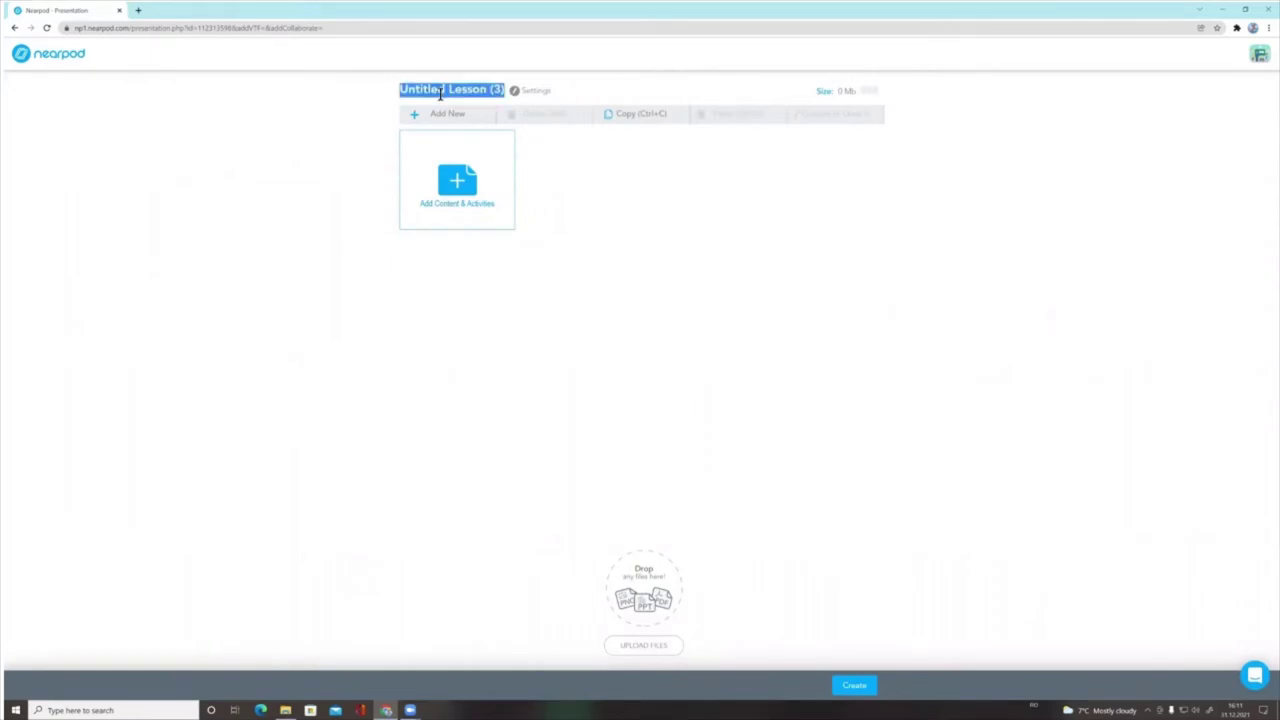
type("Material")
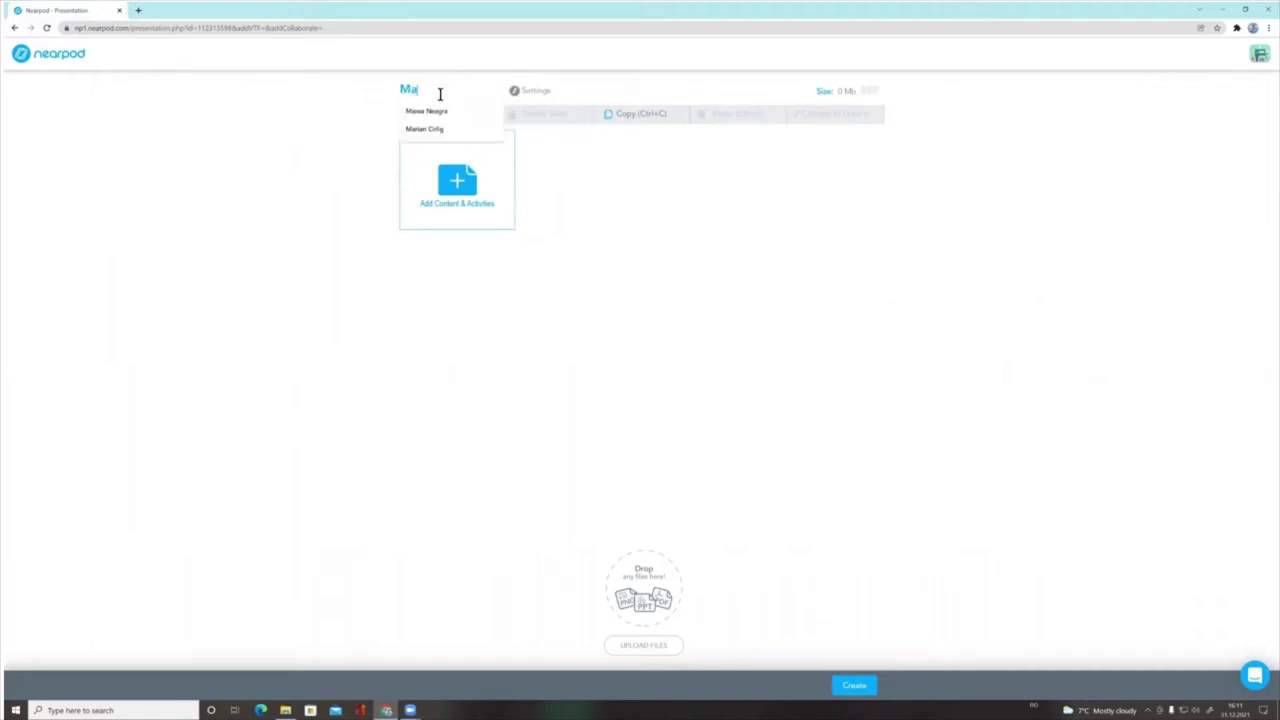
key("BackSpace")
key("BackSpace")
key("BackSpace")
key("BackSpace")
key("BackSpace")
key("BackSpace")
key("BackSpace")
key("BackSpace")
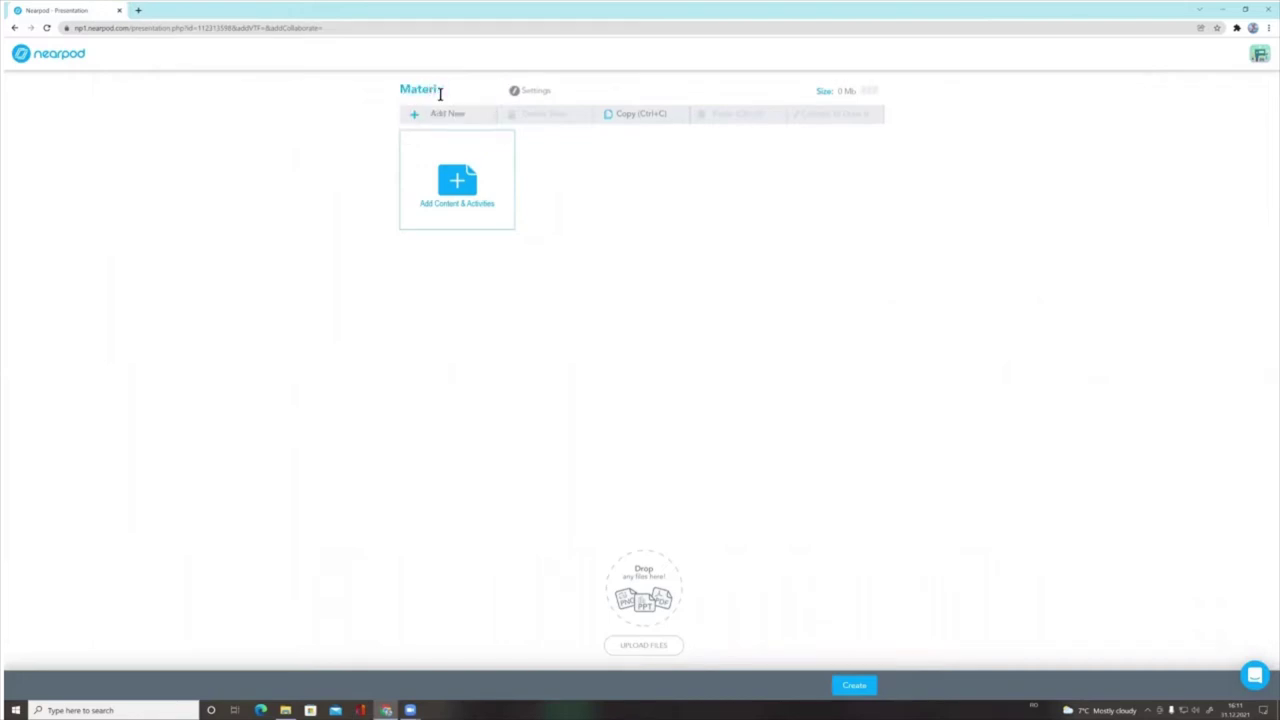
Rename the lesson as Resursă video
type("R")
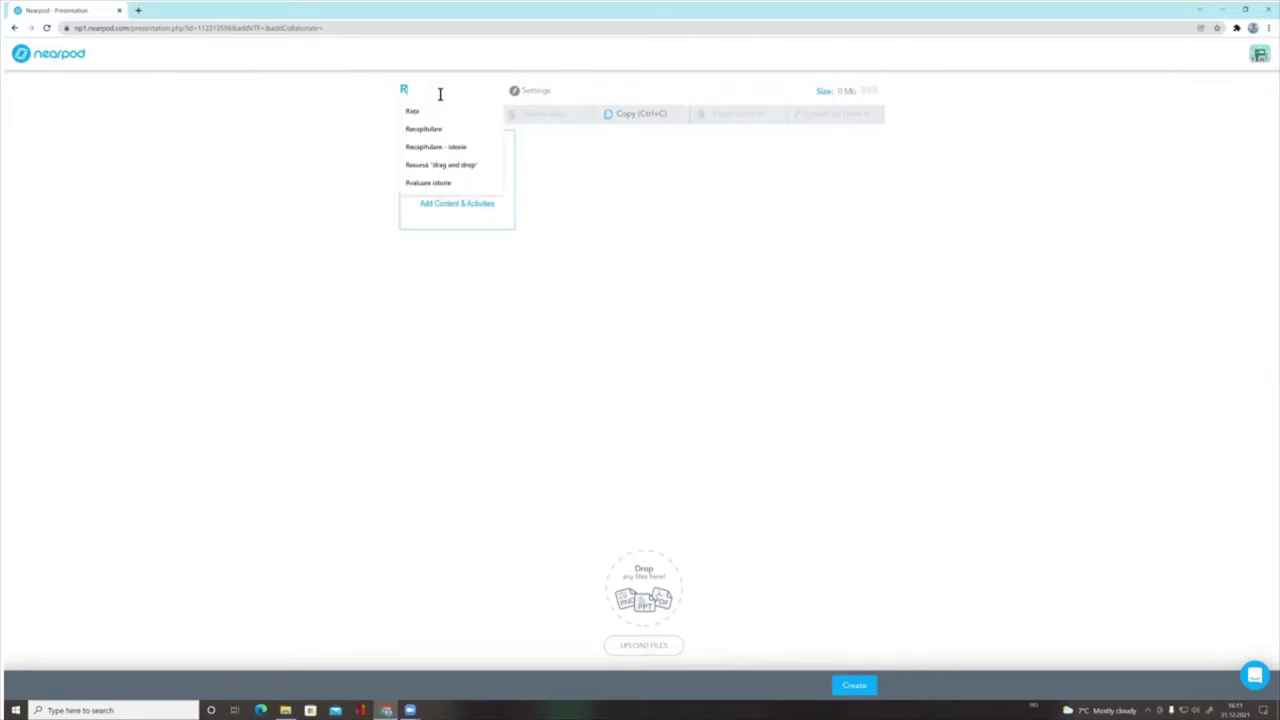
type("esursă video")
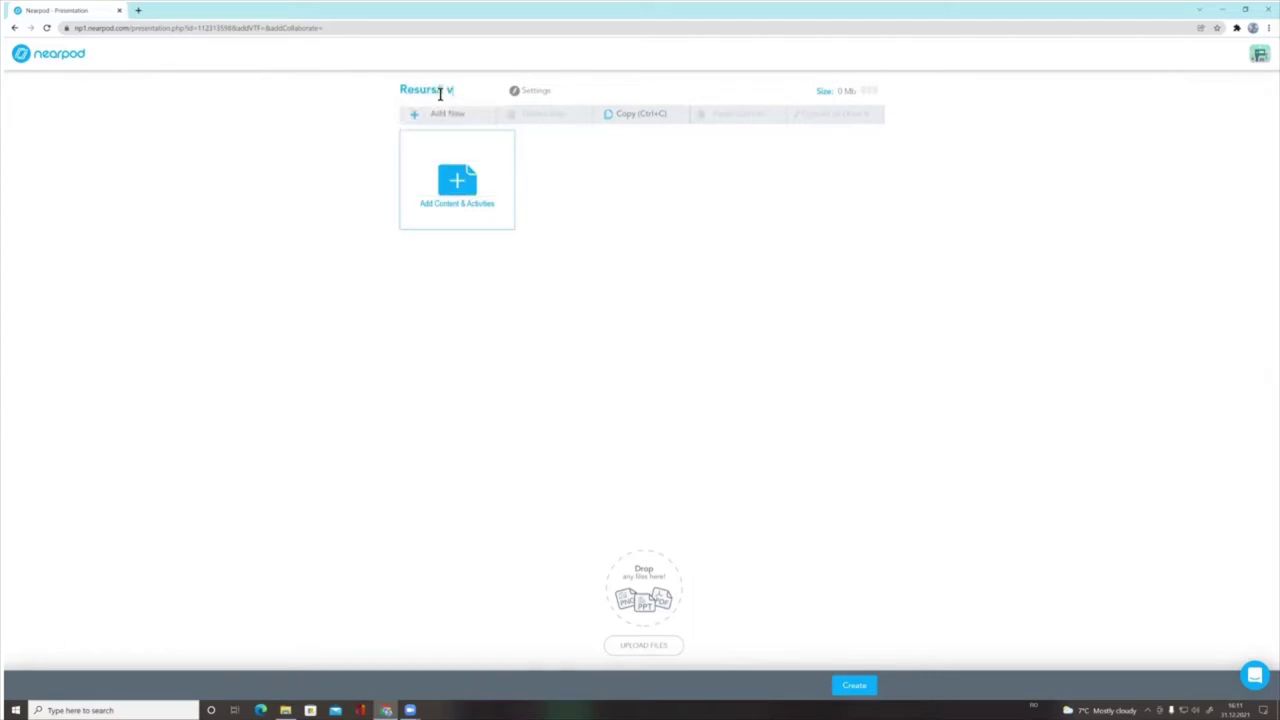
left_click(745, 285)
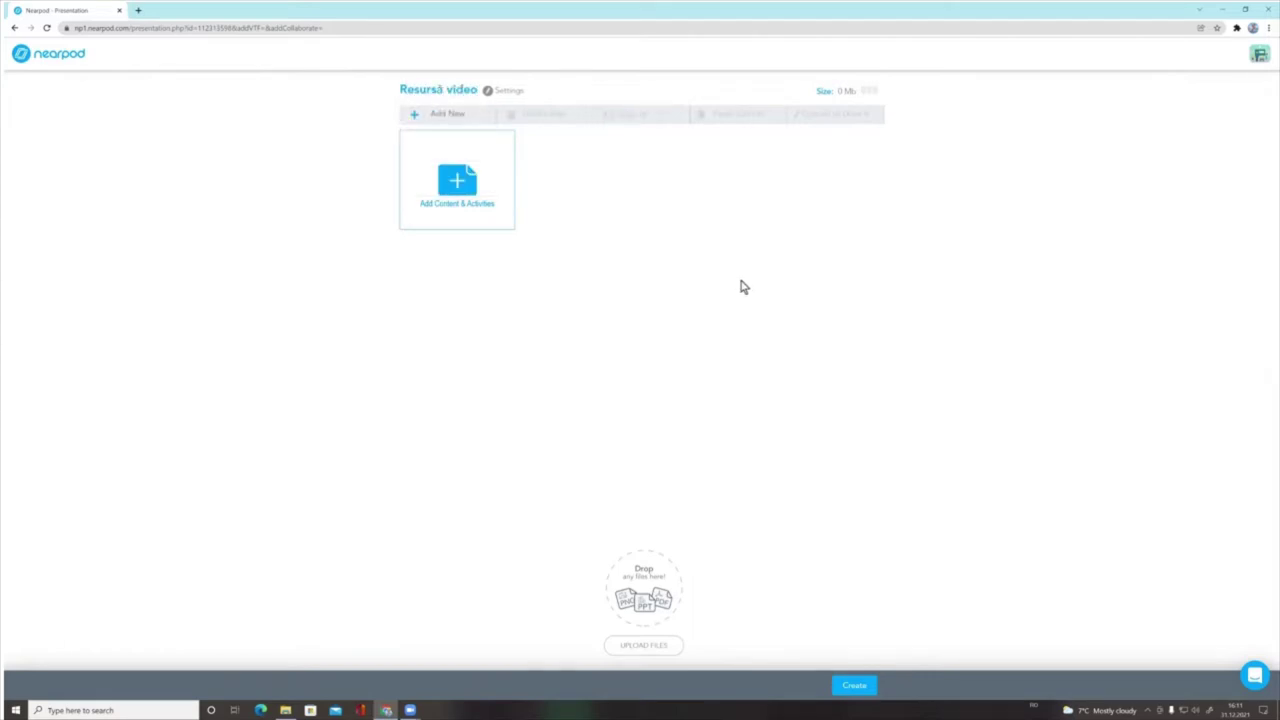
Review the content and activity types that can be added to the lesson, and choose Video as the content
left_click(456, 188)
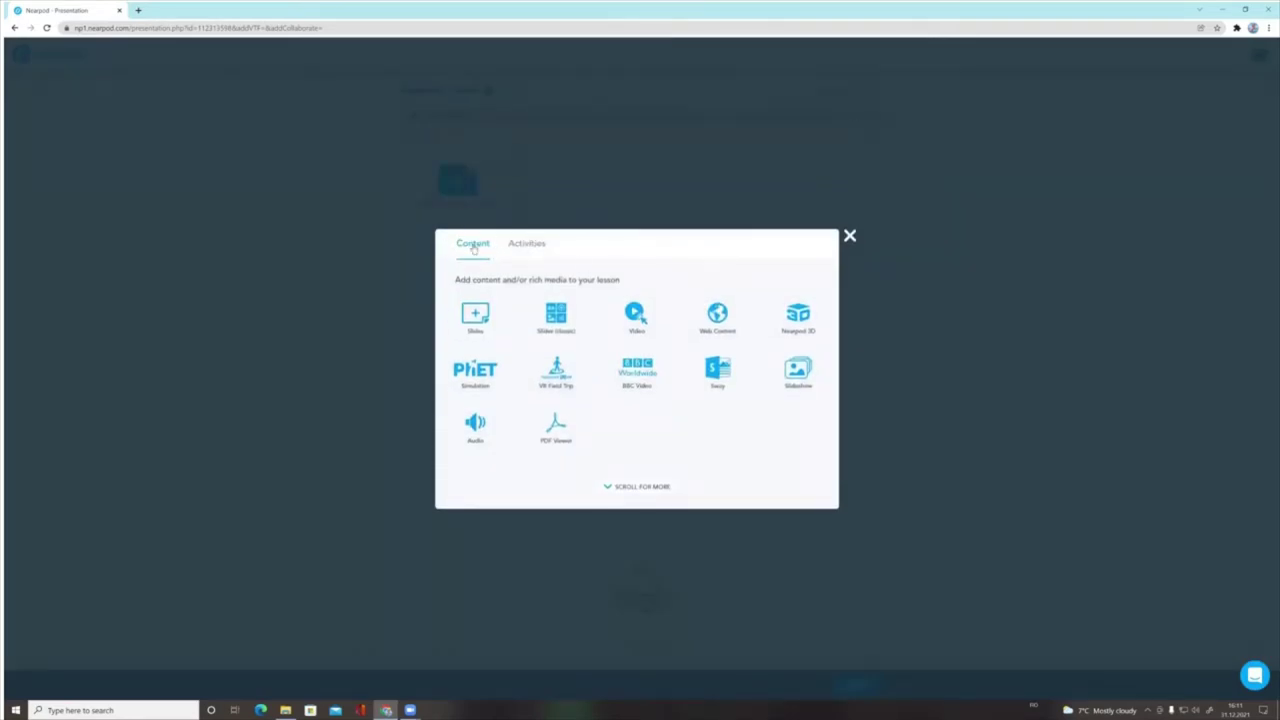
left_click(523, 247)
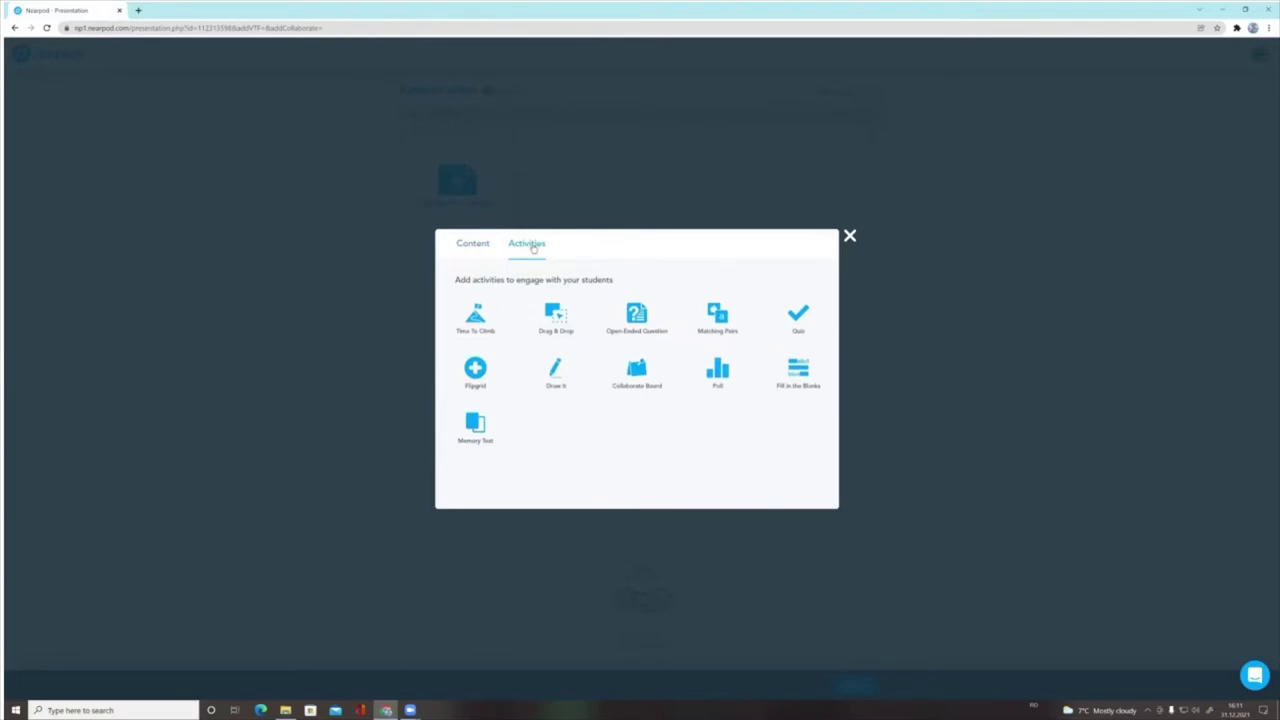
left_click(481, 245)
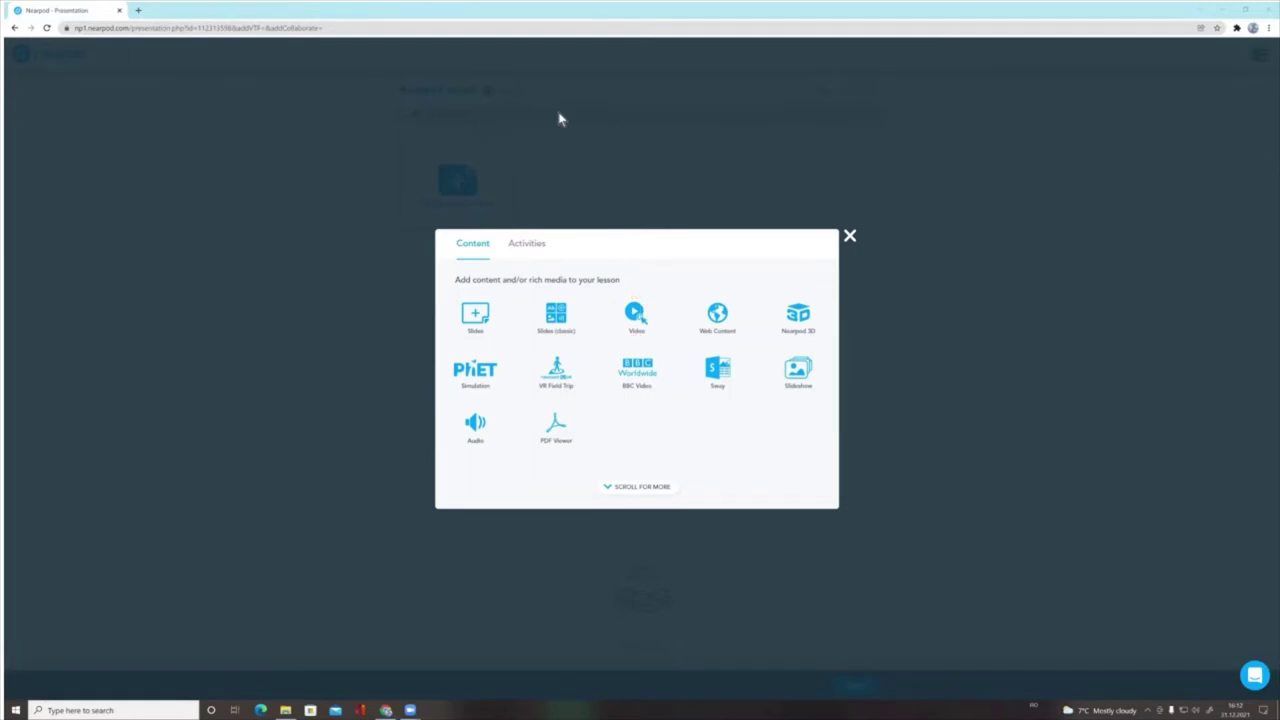
left_click(636, 318)
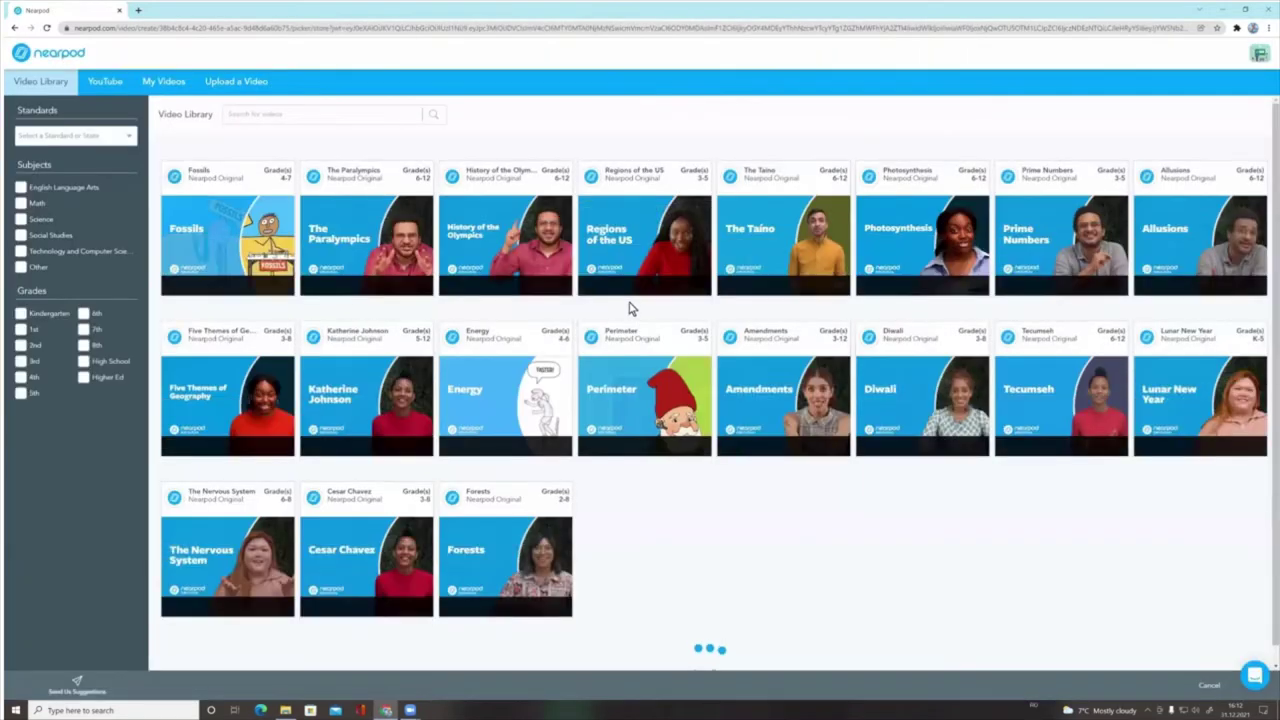
mouse_move(631, 298)
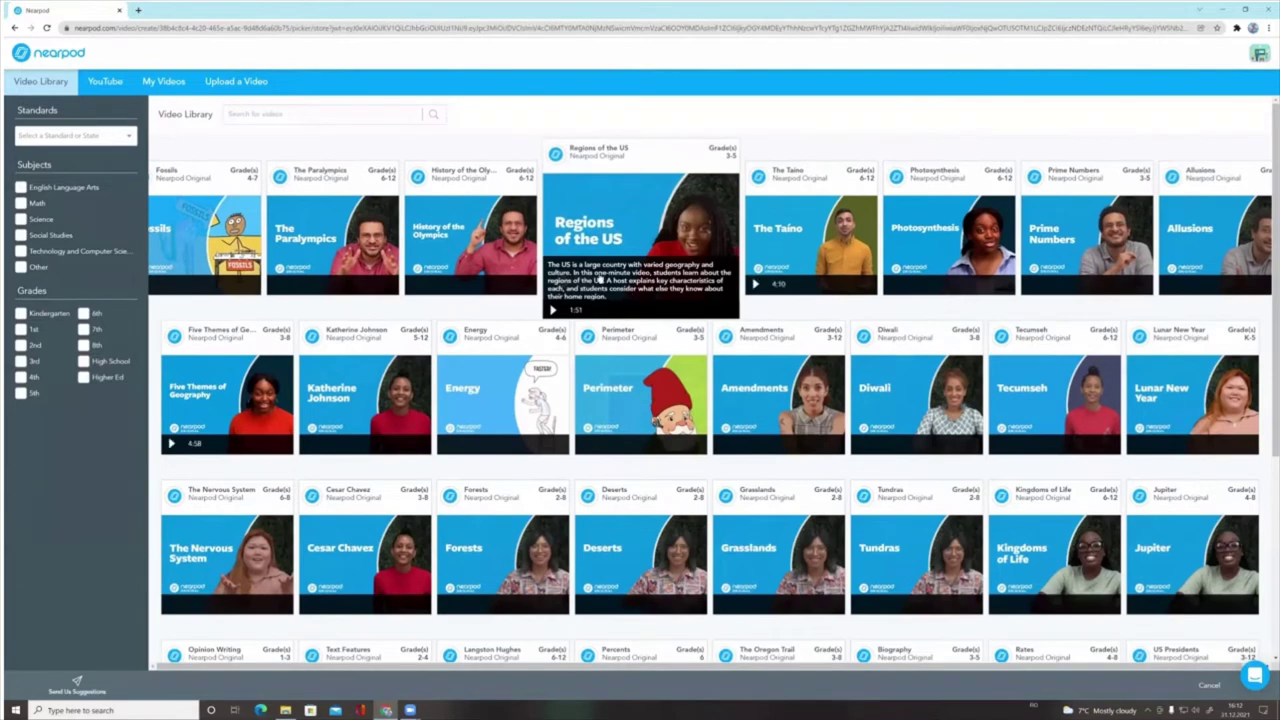
mouse_move(507, 200)
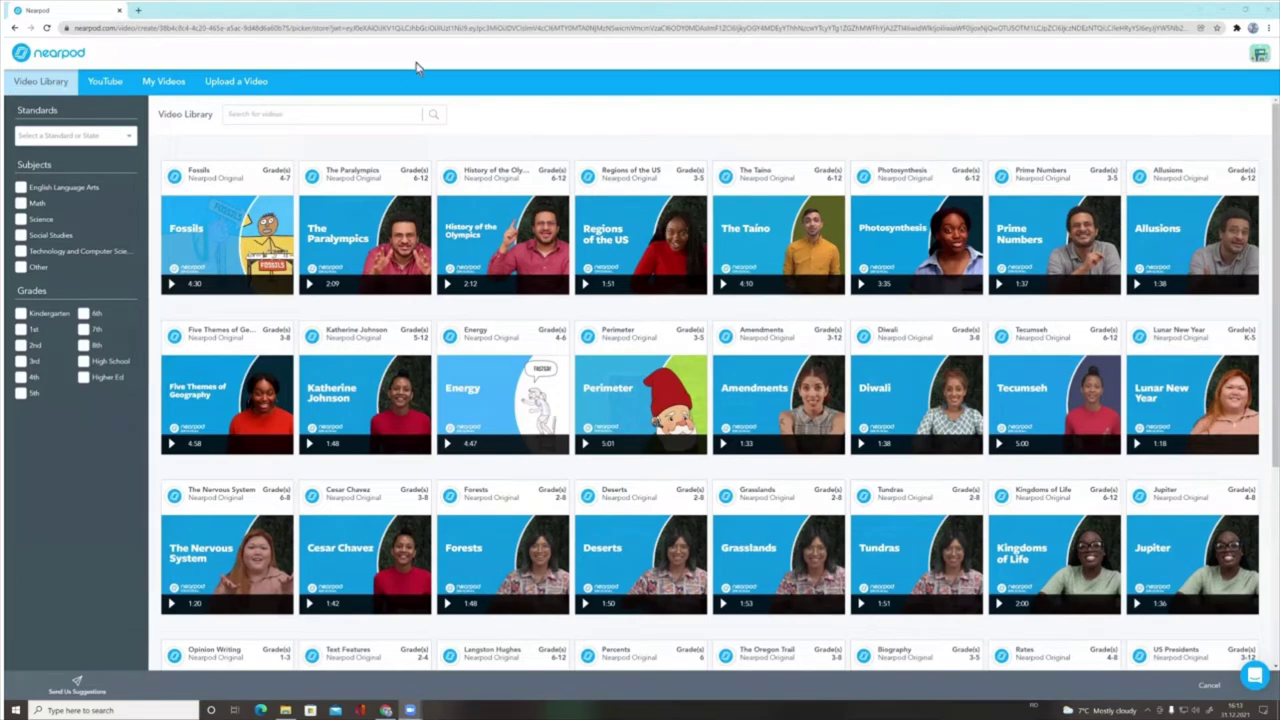
left_click(102, 88)
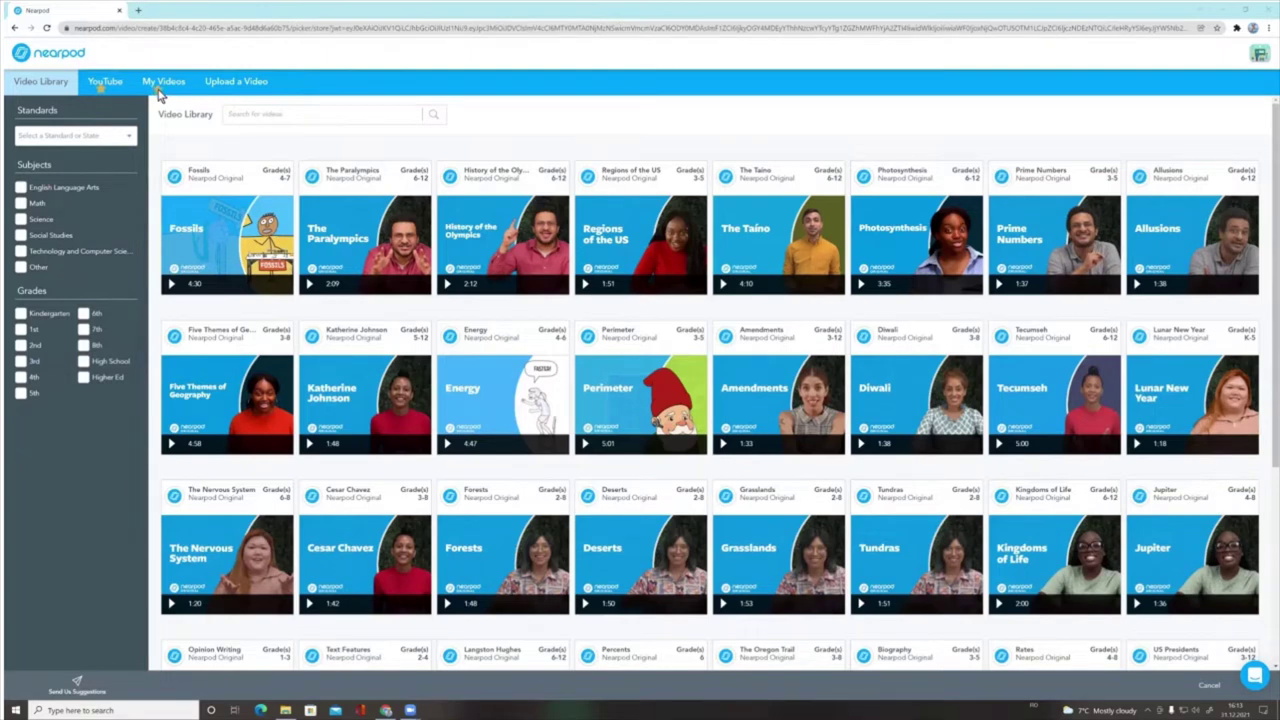
left_click(158, 90)
left_click(168, 90)
left_click(177, 92)
left_click(145, 91)
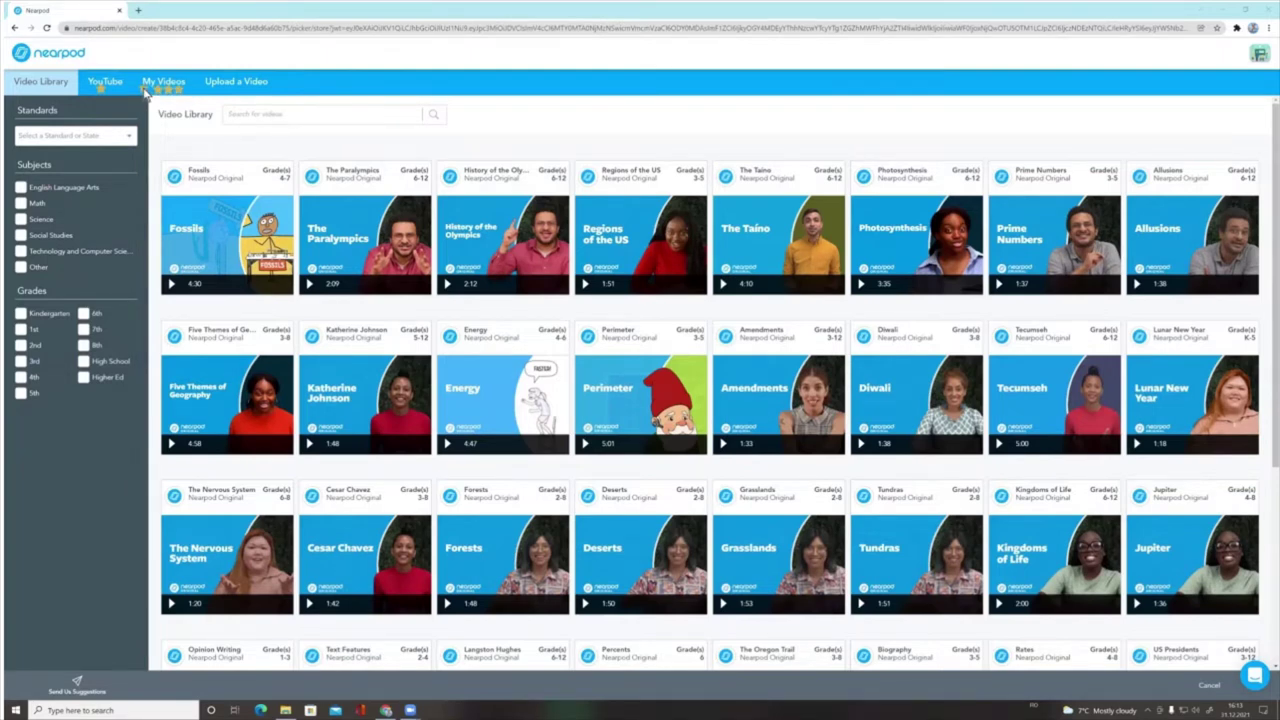
left_click(228, 91)
left_click(240, 91)
left_click(252, 91)
left_click(264, 91)
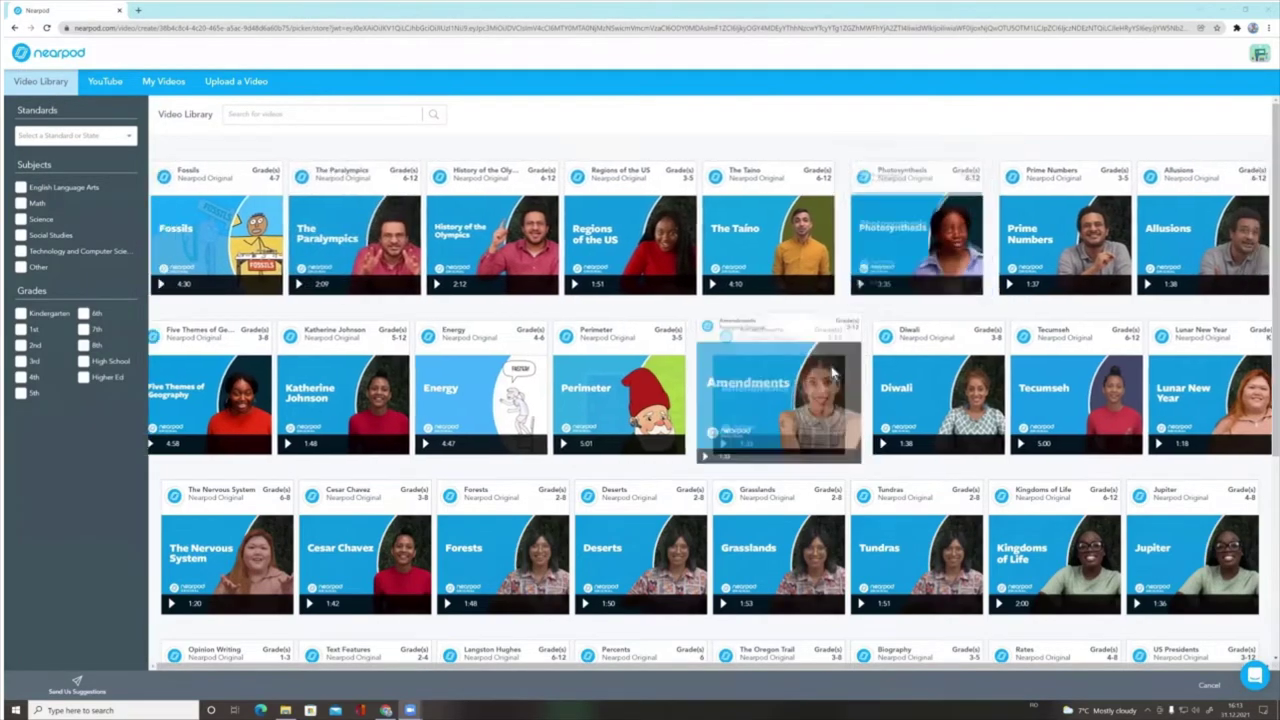
Browse the range of ready-made videos offered in the Video Library
scroll(825, 395, "down", 4)
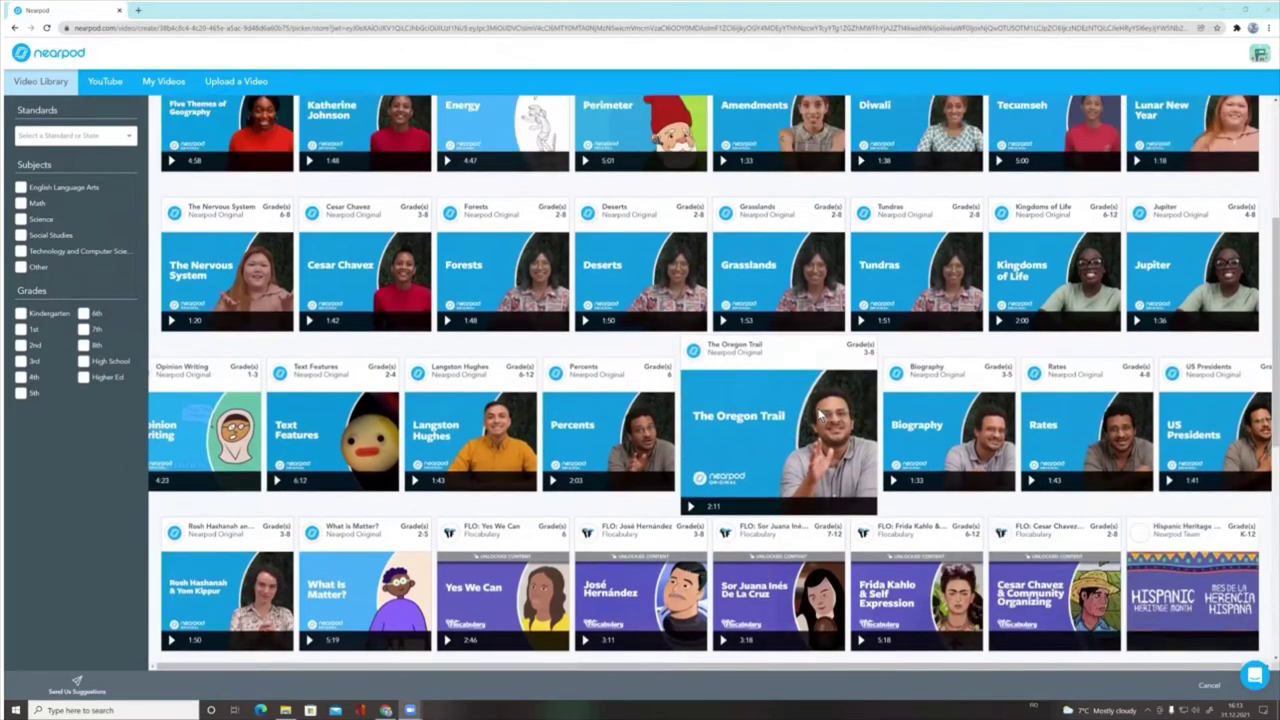
scroll(820, 413, "down", 5)
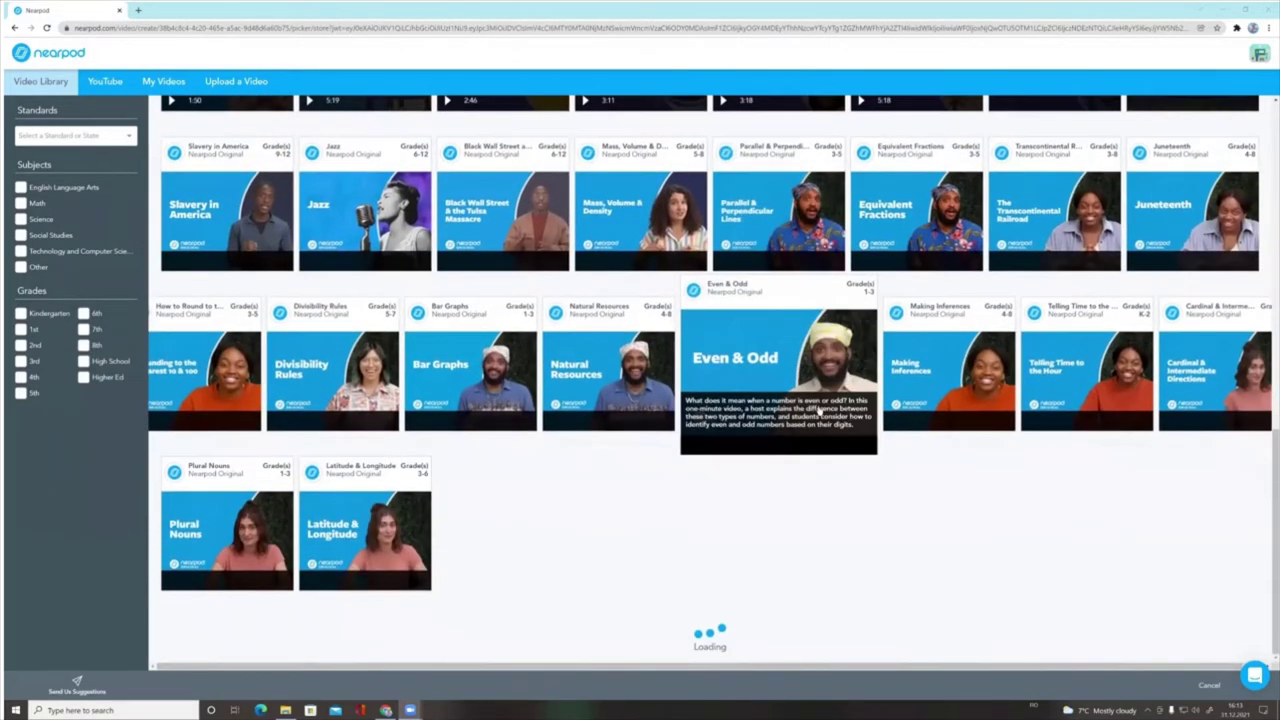
scroll(818, 410, "down", 3)
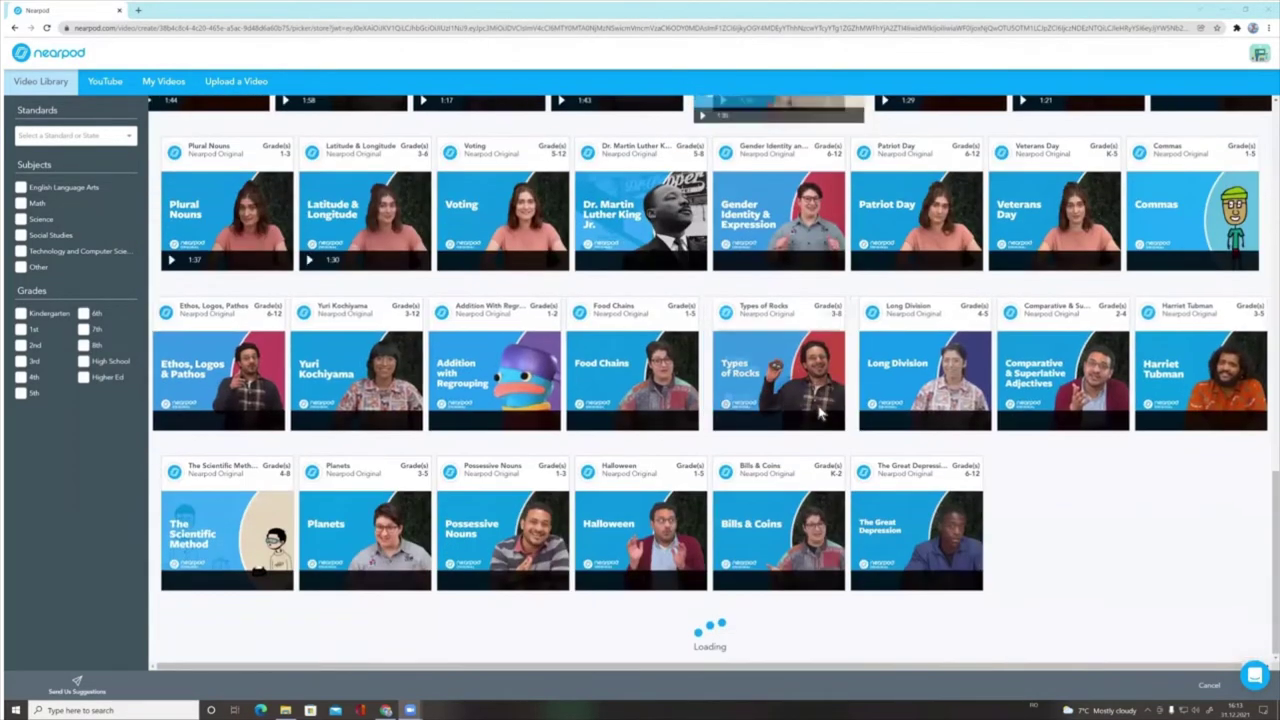
scroll(818, 410, "down", 3)
scroll(818, 412, "down", 1)
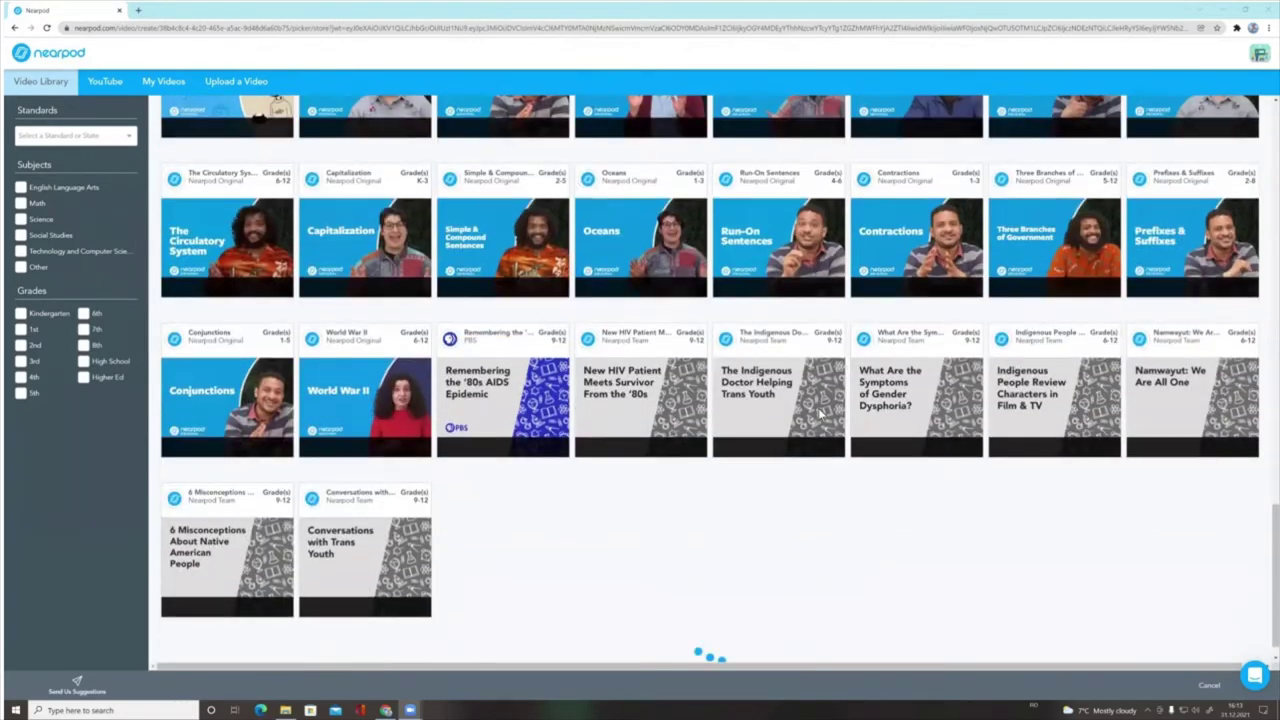
scroll(818, 412, "up", 12)
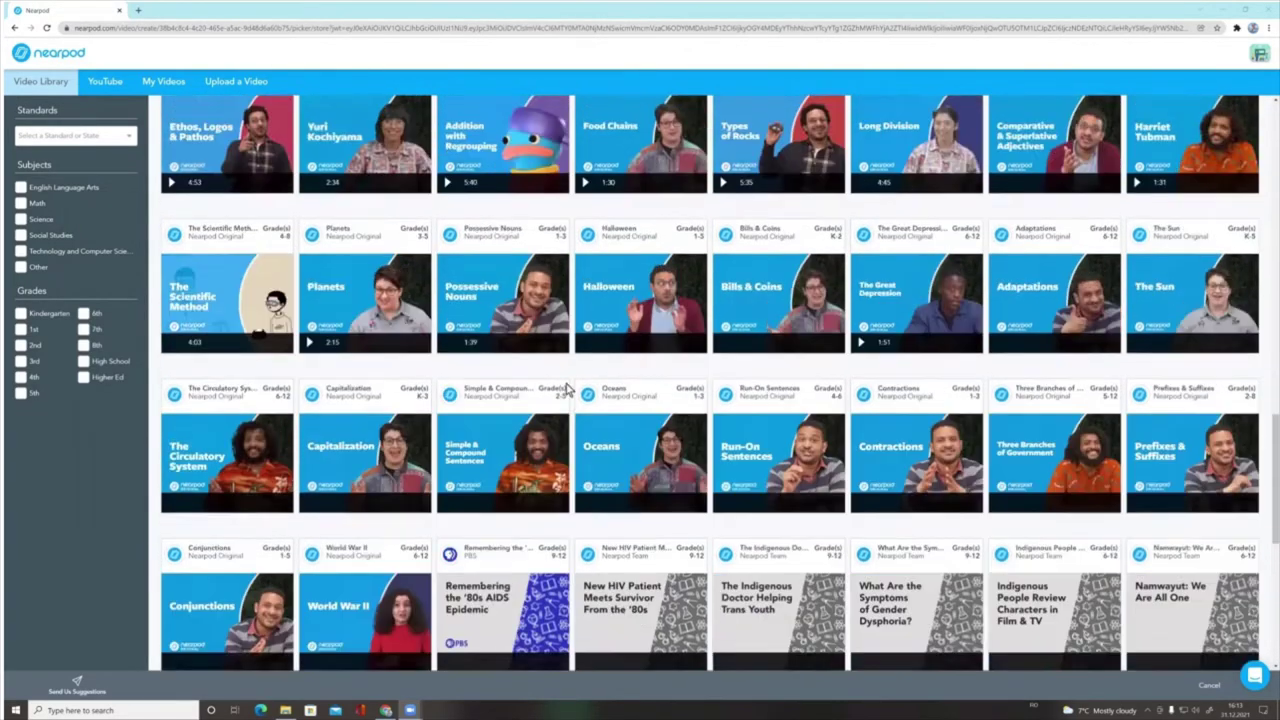
scroll(560, 395, "up", 4)
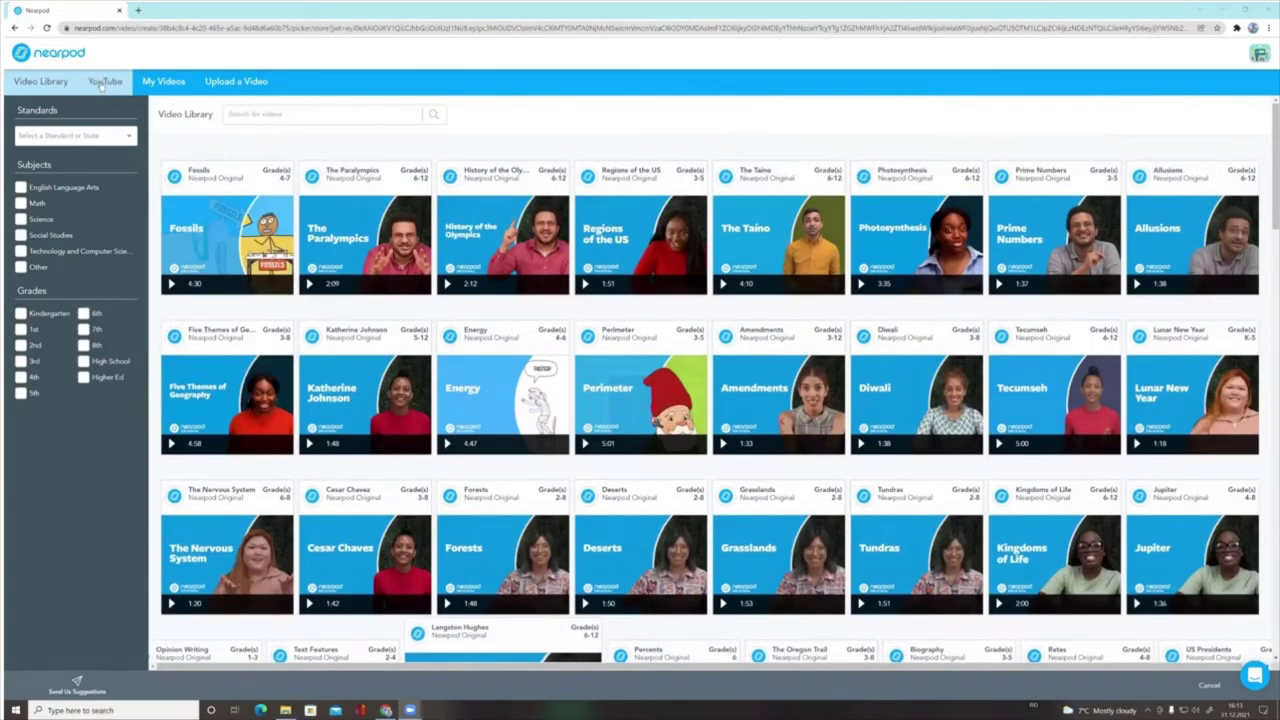
Filter the Video Library by Math and 1st grade, look through the videos, and clear both filters
left_click(21, 203)
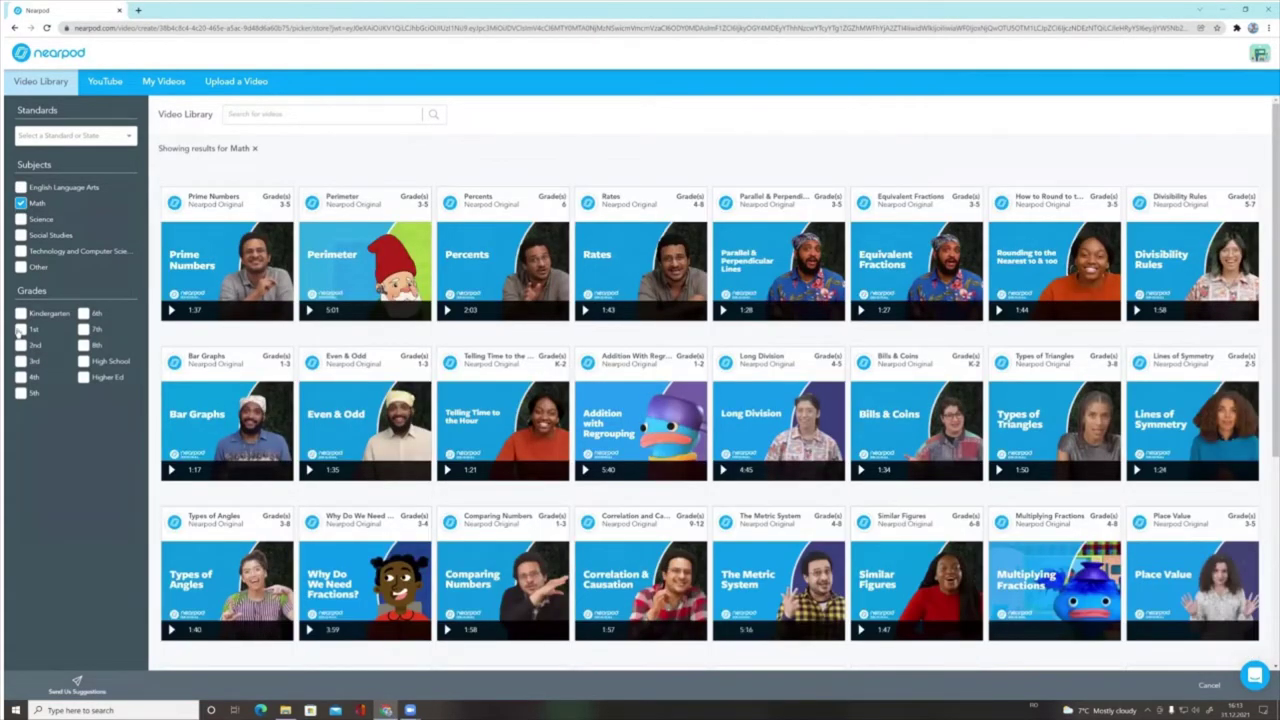
left_click(21, 329)
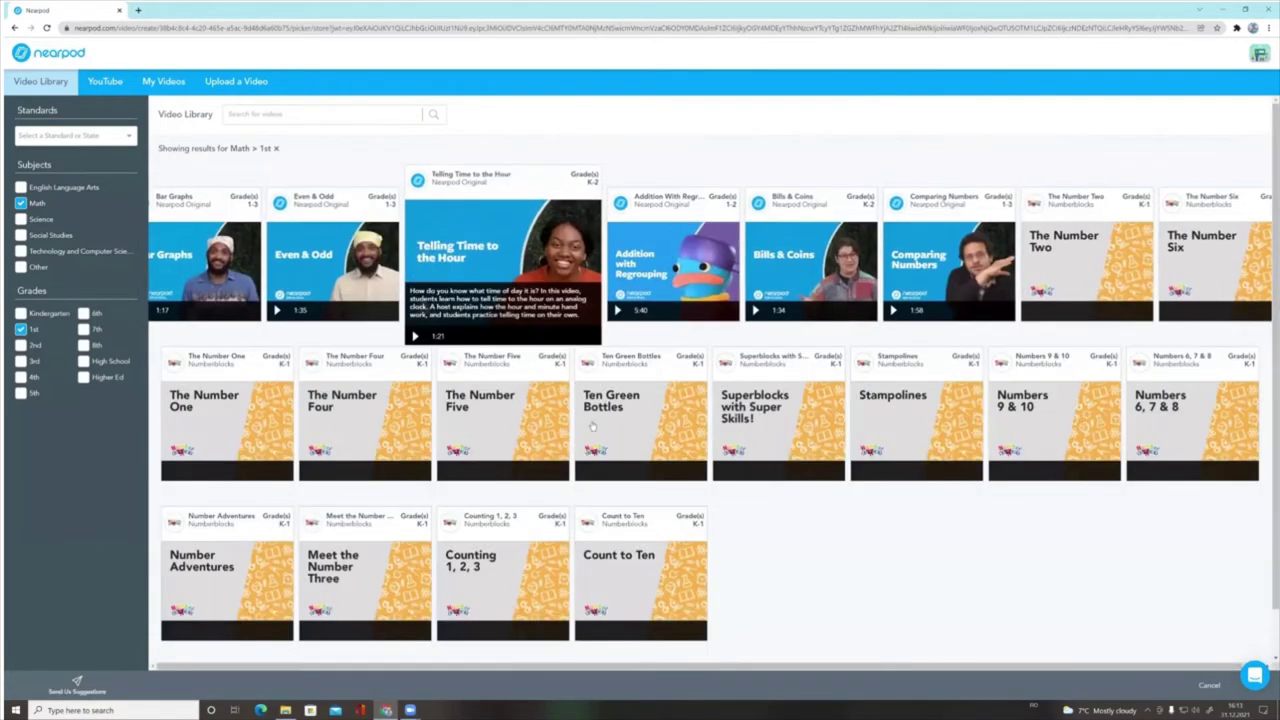
scroll(885, 368, "down", 3)
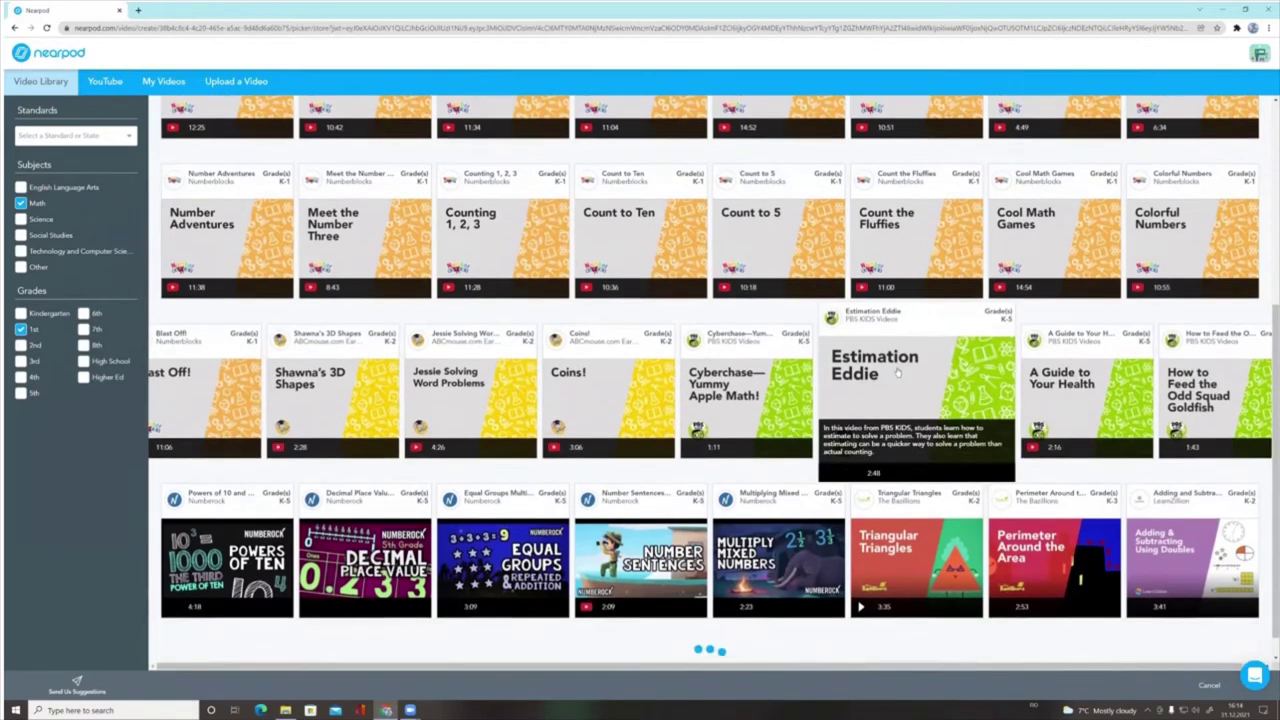
scroll(786, 354, "up", 2)
left_click(21, 330)
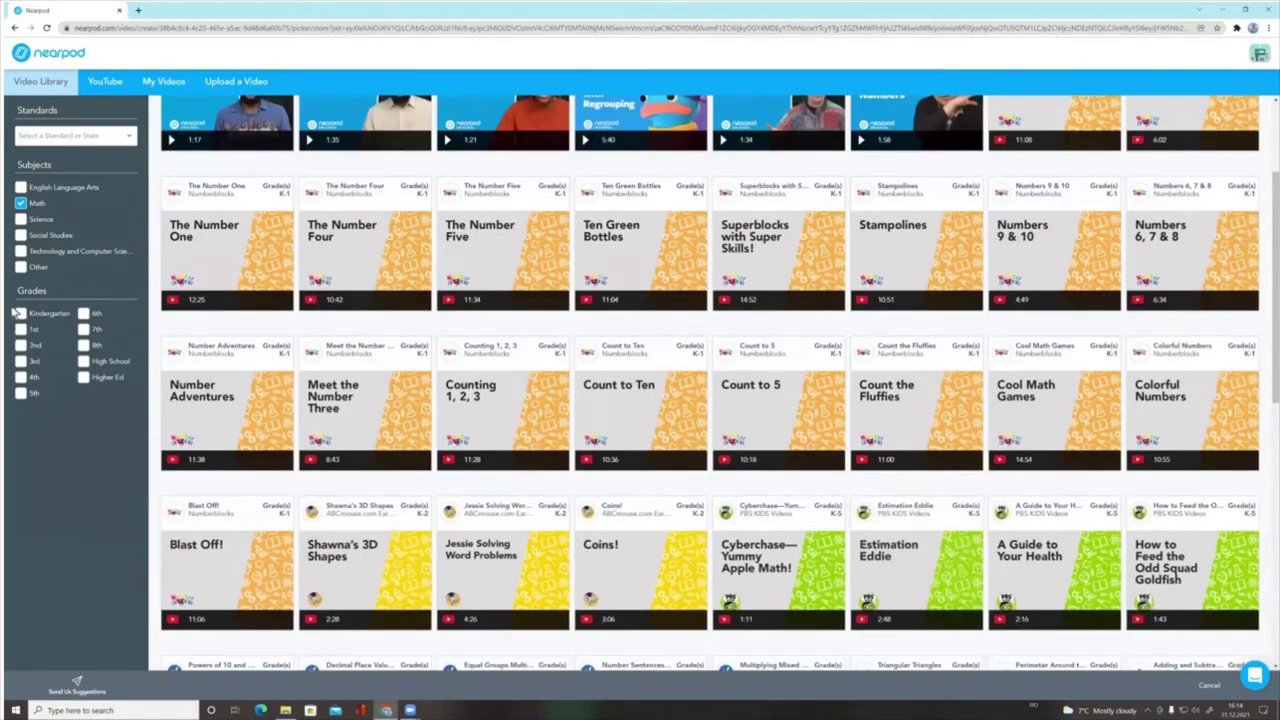
left_click(20, 203)
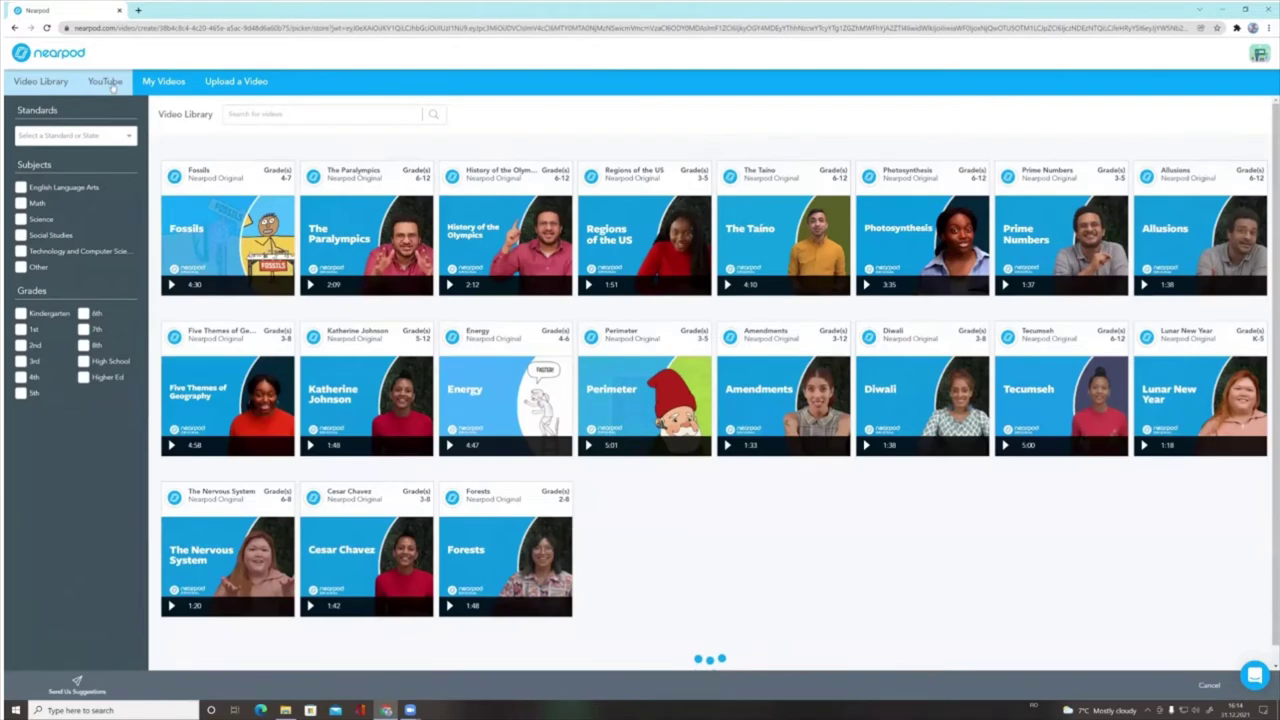
Search YouTube for "Adunarea numerelor" as the video source
left_click(108, 83)
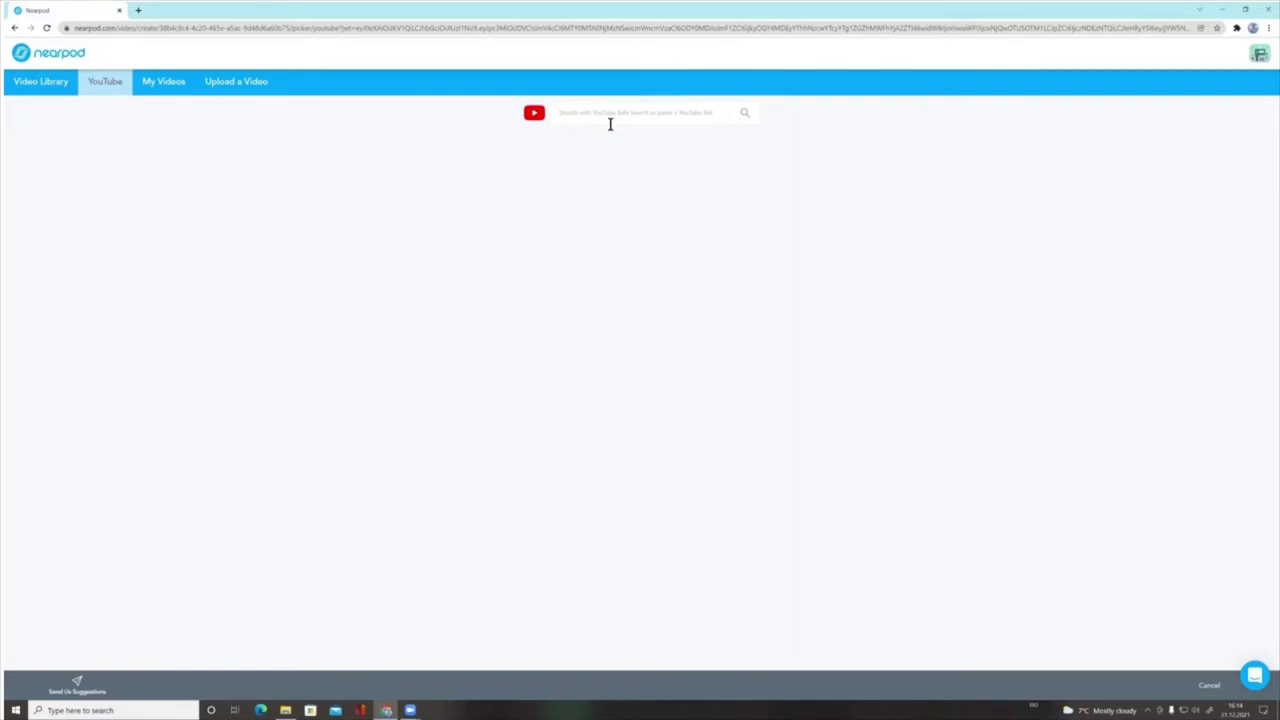
type("Adunarea numerelor")
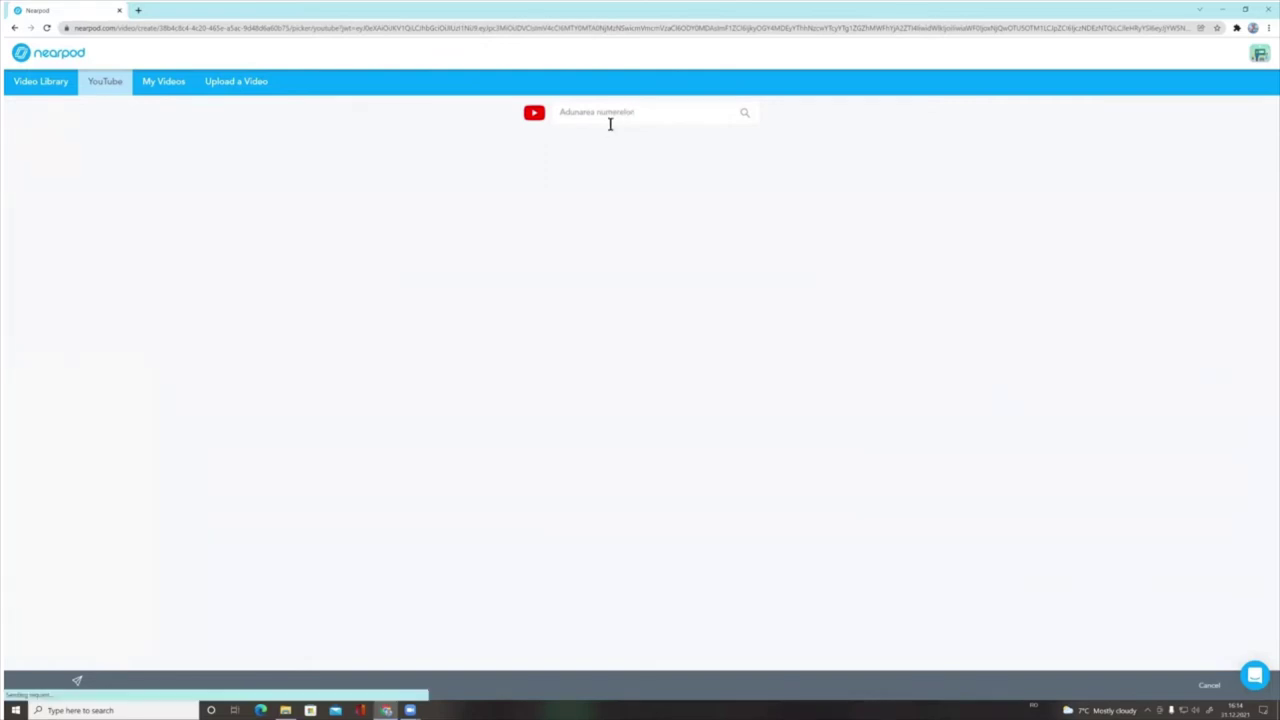
key("Return")
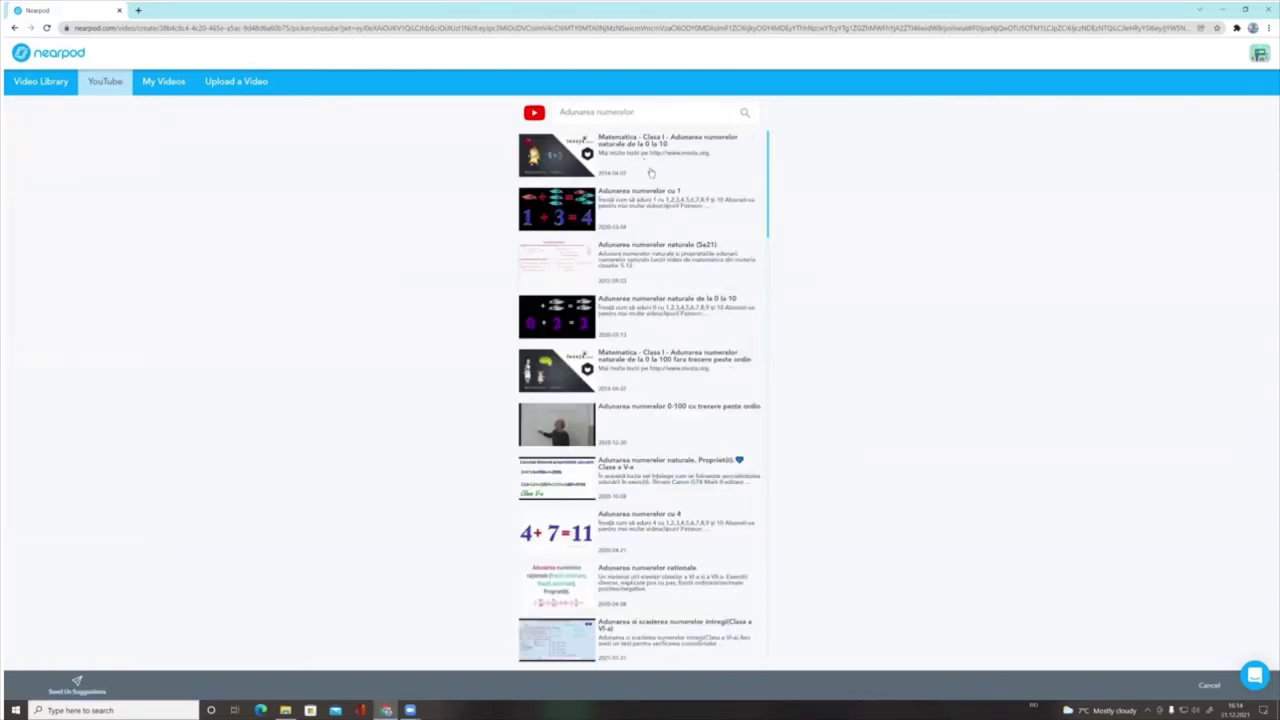
Look through the YouTube results and select the video "Matematica - Clasa I - Adunarea numerelor naturale de la 0 la 10"
scroll(672, 214, "down", 8)
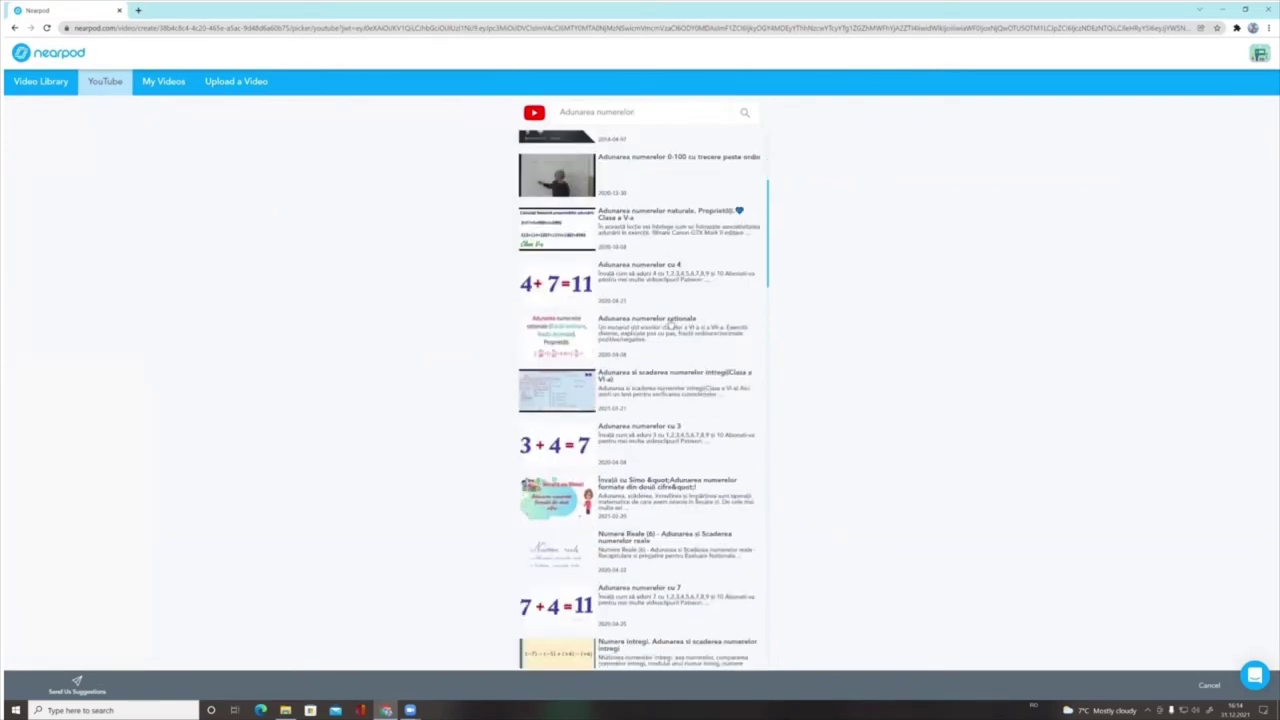
scroll(651, 453, "down", 3)
scroll(640, 420, "up", 12)
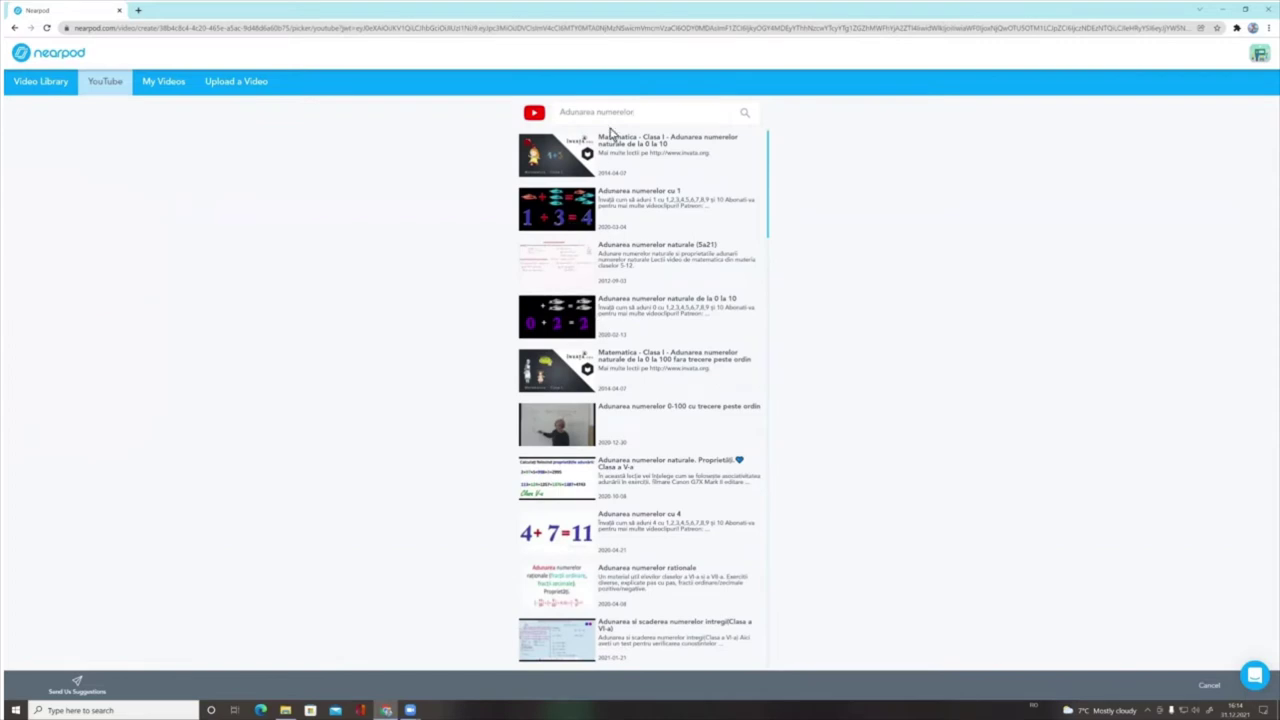
left_click(622, 148)
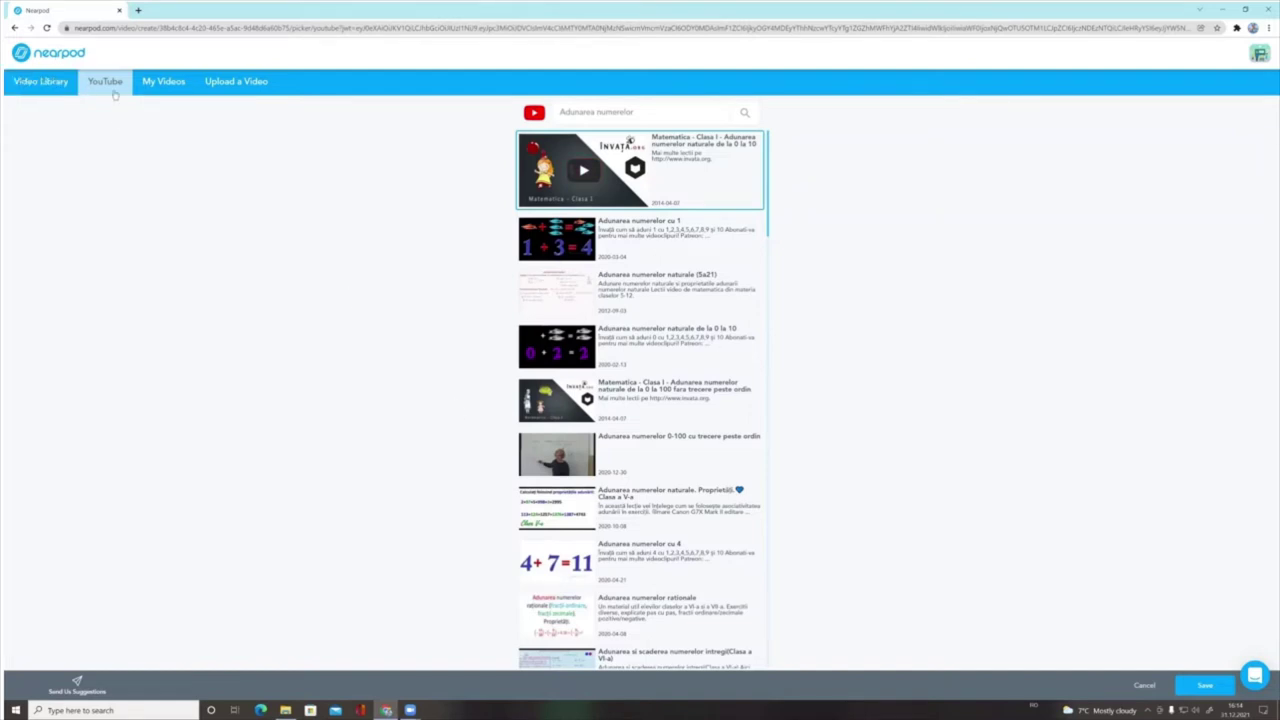
Check My Videos, and upload the local video file "Nearpod_part.1-cont si platforma" as the video source
left_click(165, 84)
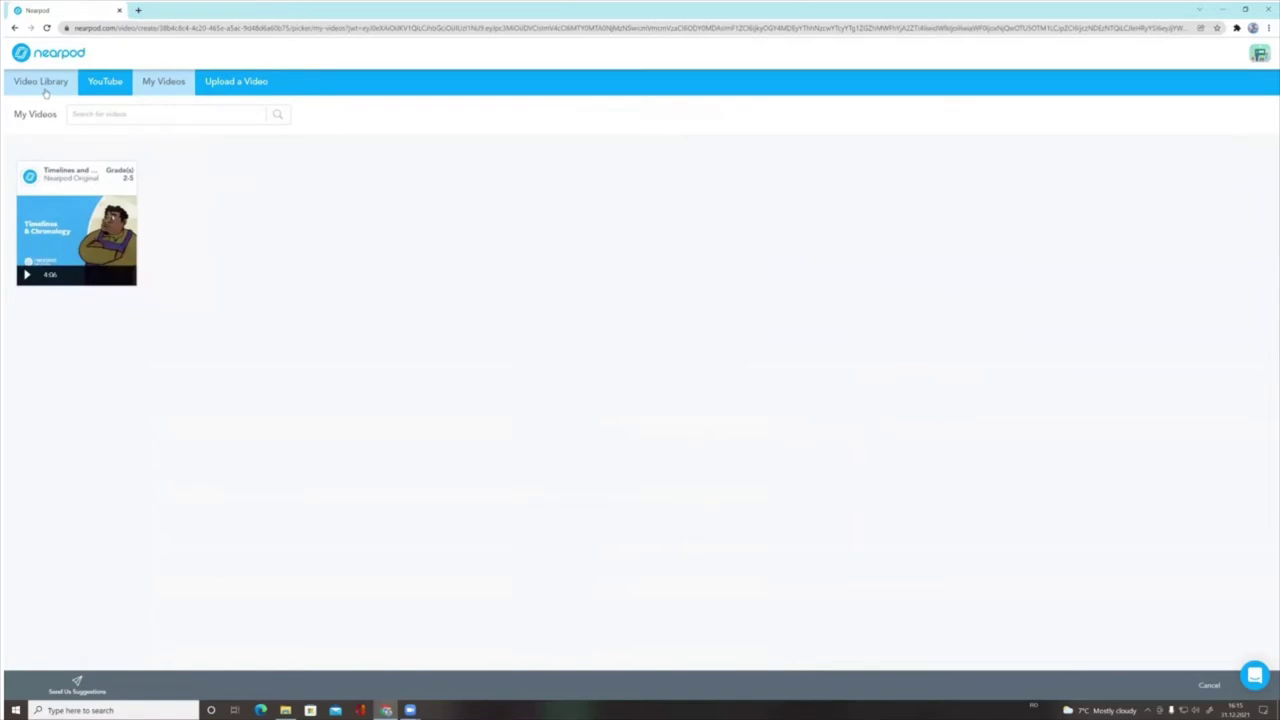
left_click(232, 88)
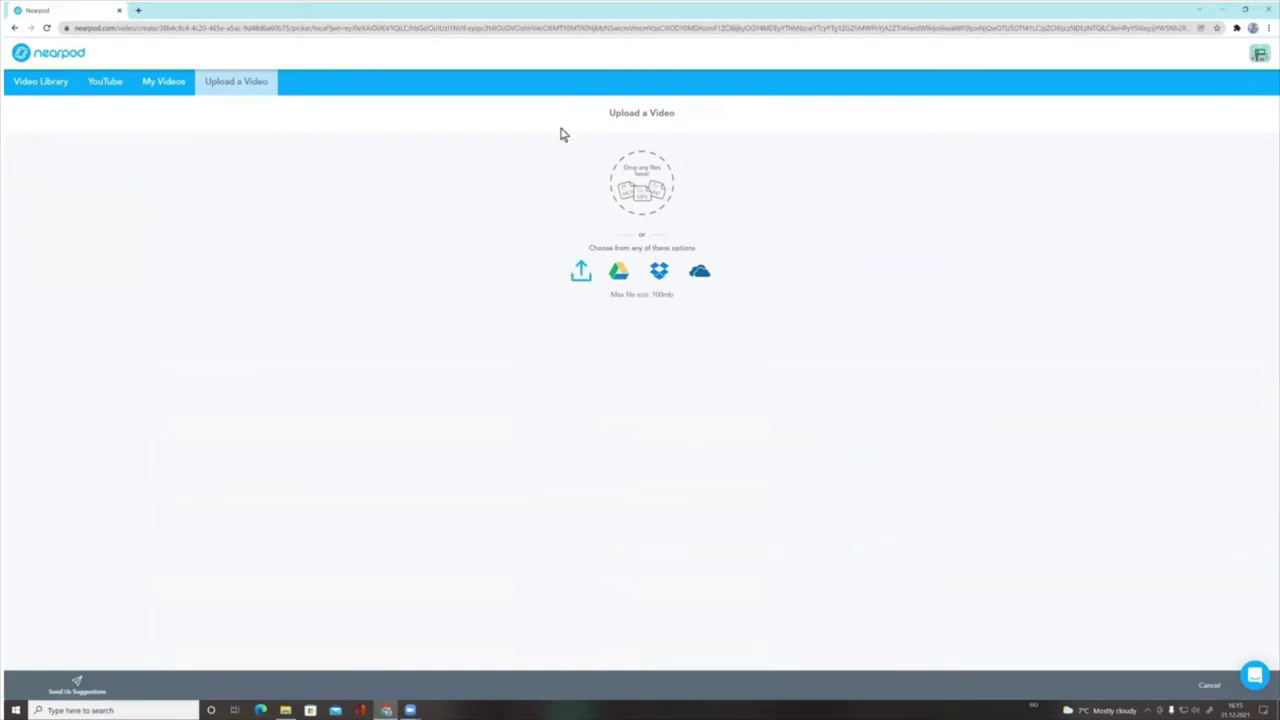
left_click(580, 277)
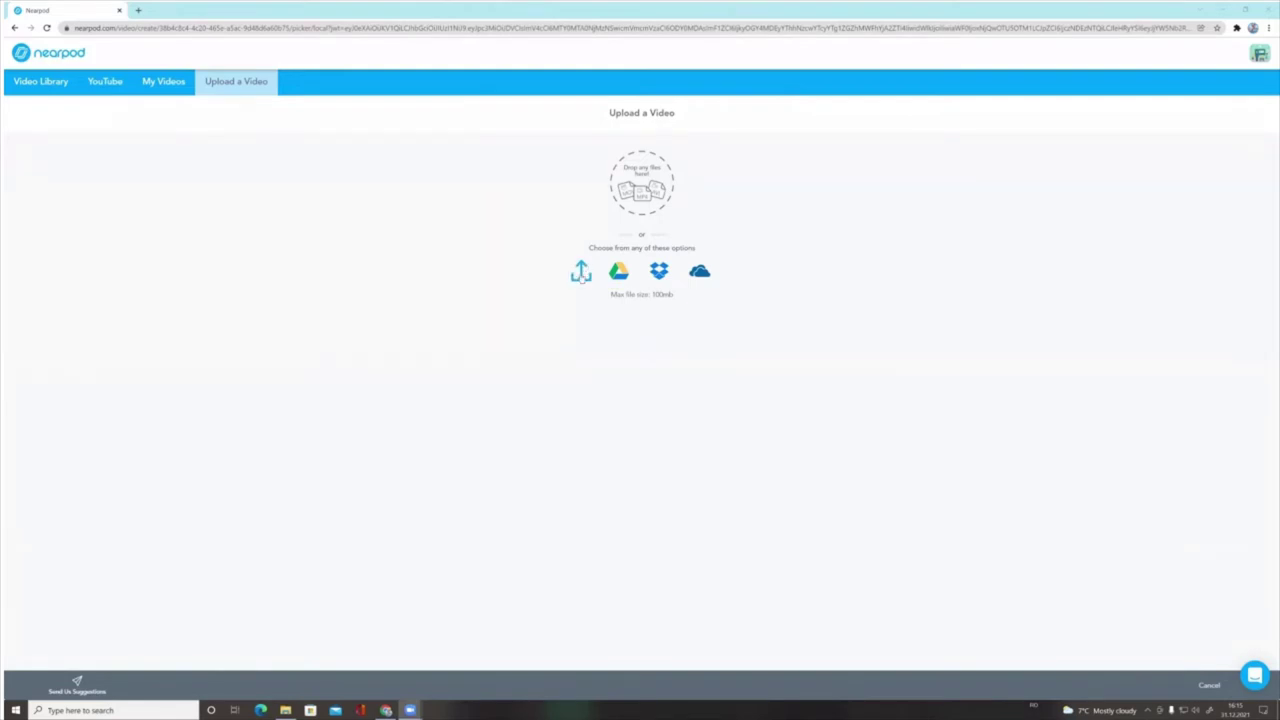
left_click(582, 277)
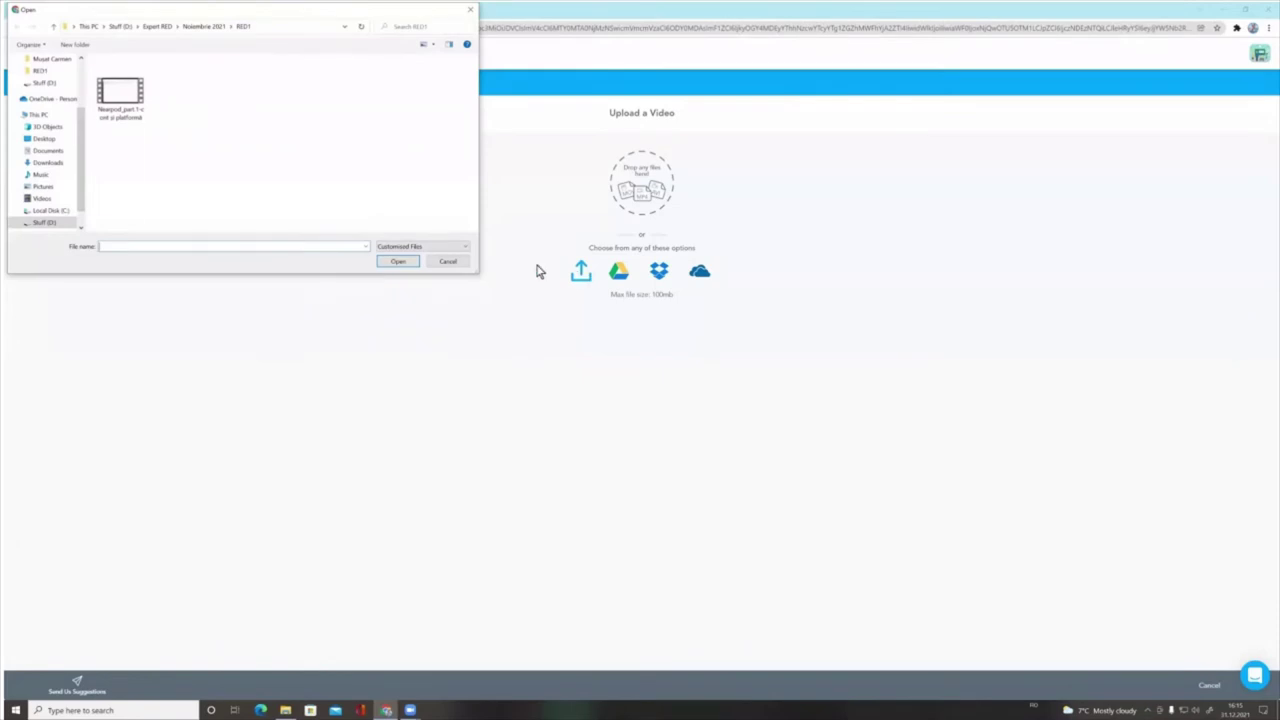
left_click(118, 100)
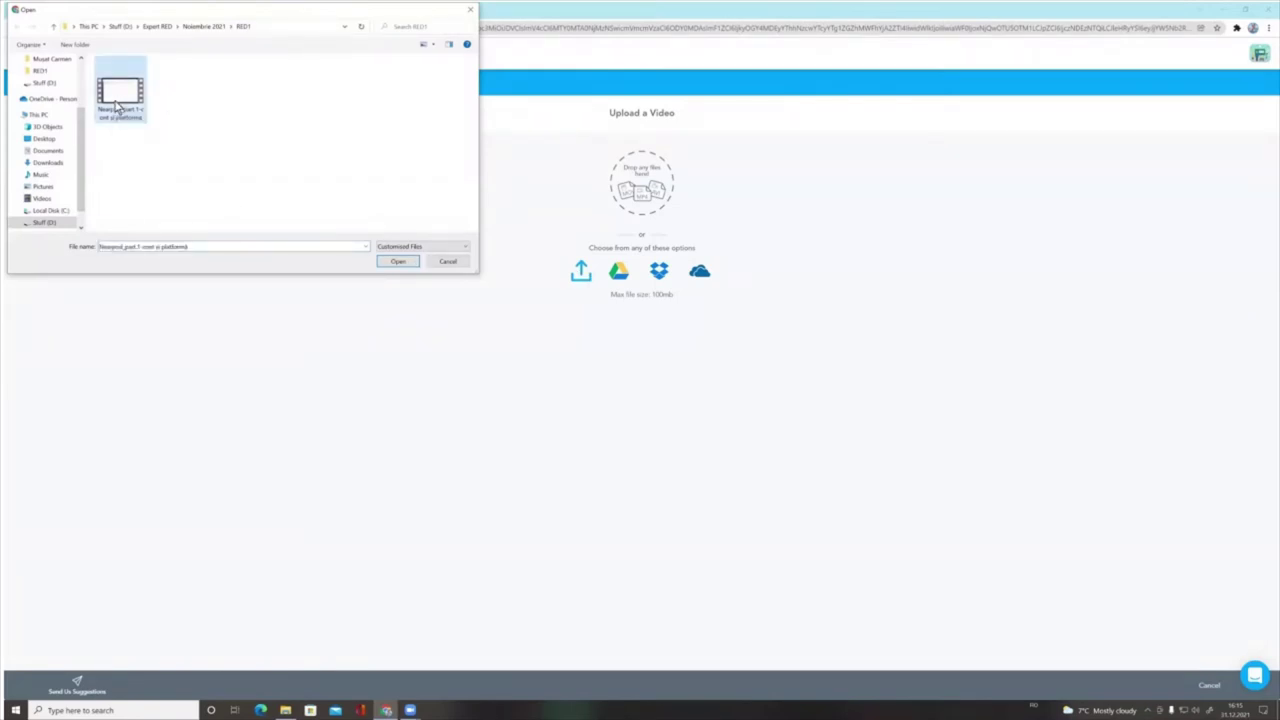
left_click(406, 264)
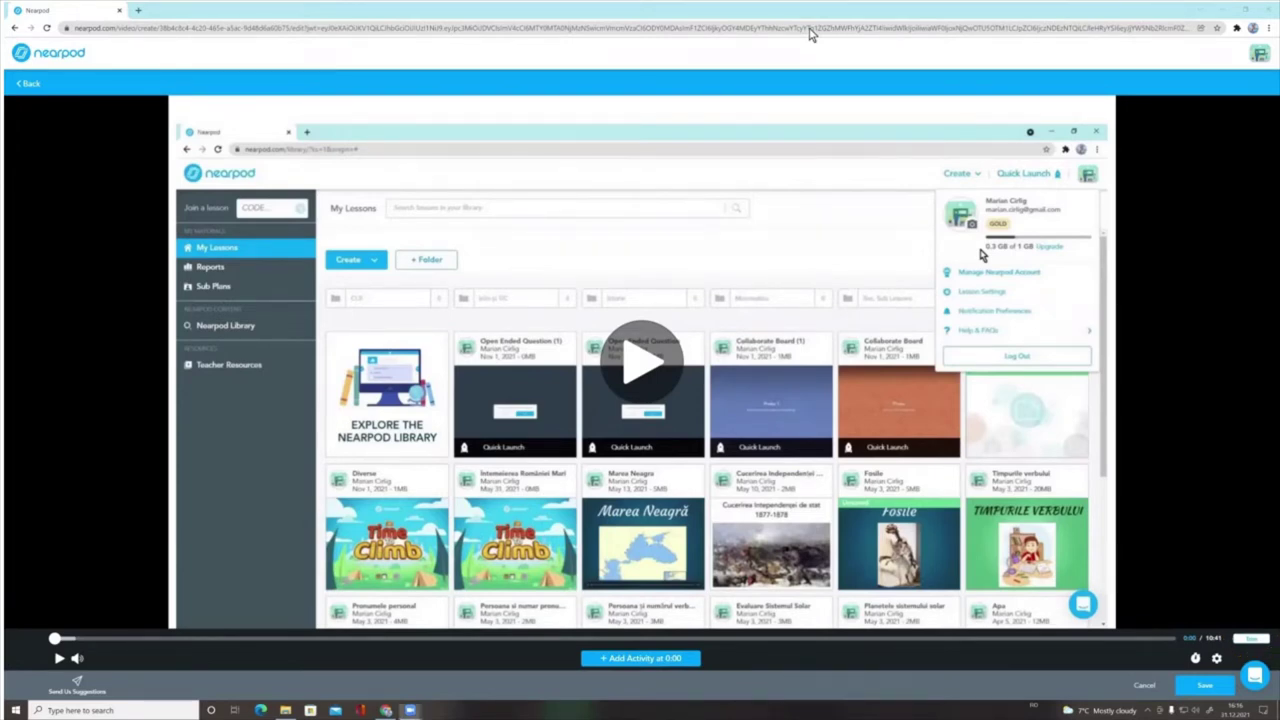
left_click(1254, 640)
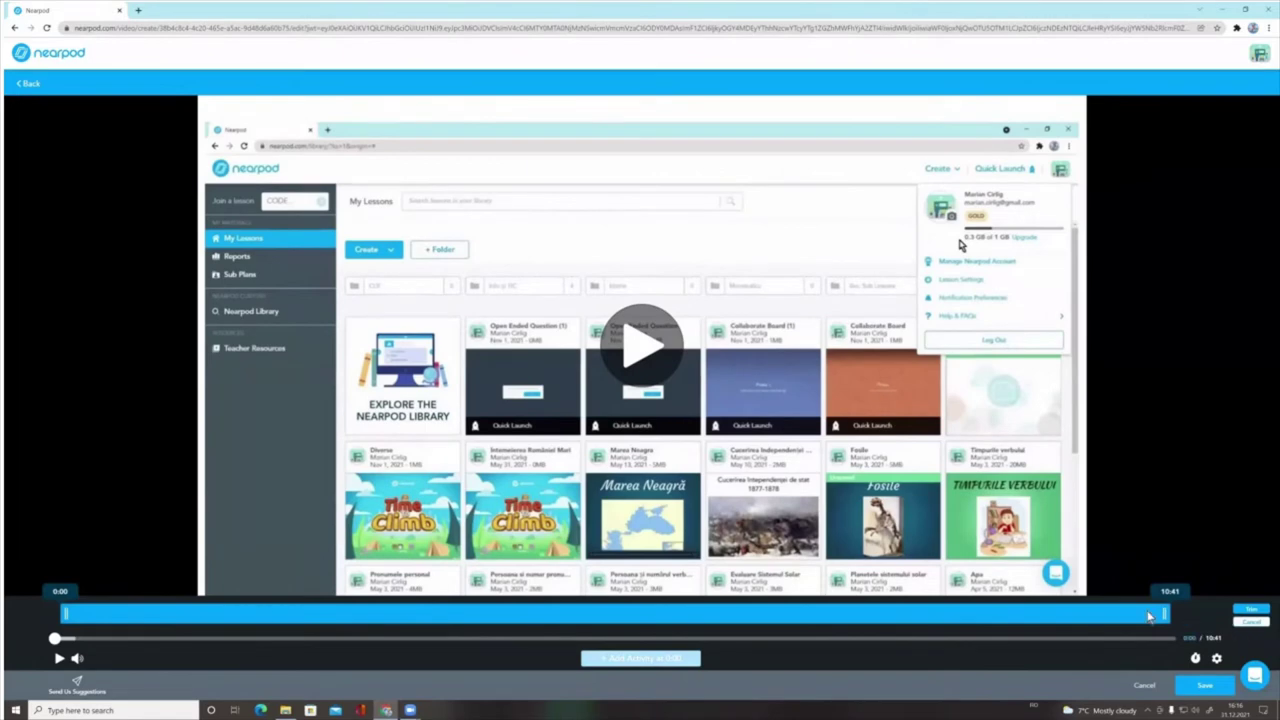
left_click_drag(1166, 614, 476, 559)
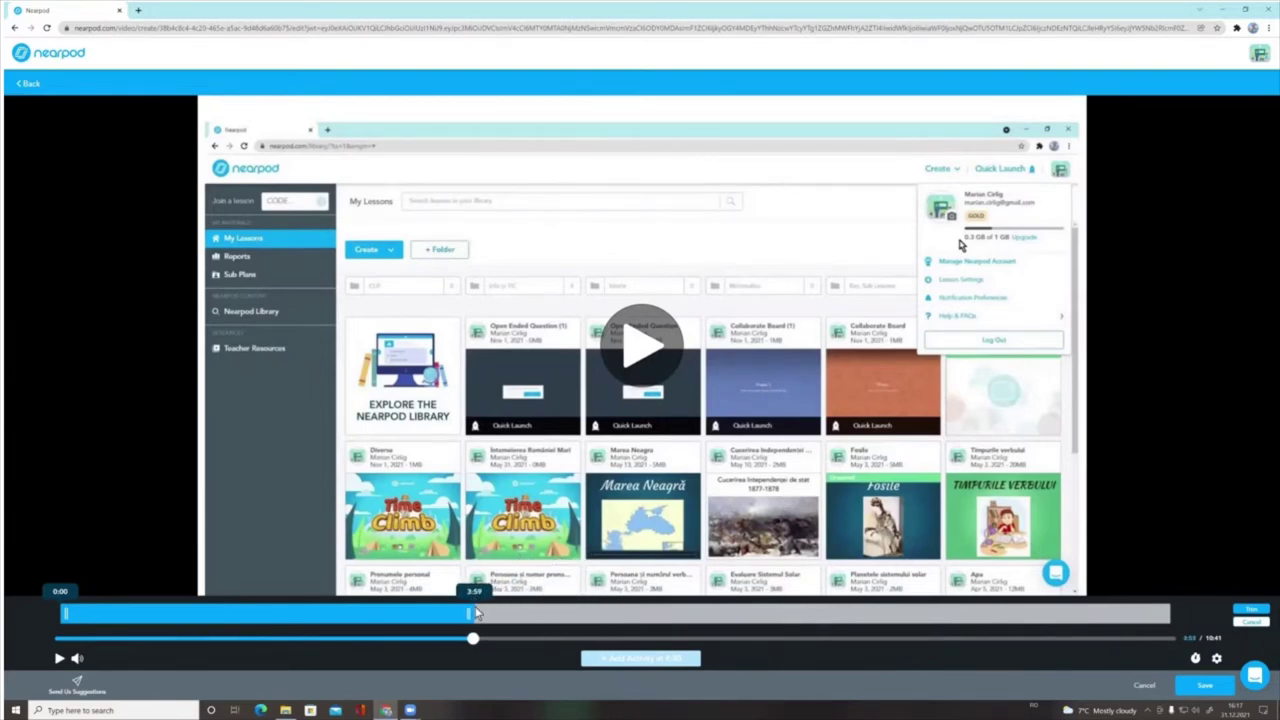
left_click_drag(487, 614, 473, 611)
left_click_drag(473, 612, 1030, 612)
left_click_drag(1265, 701, 1268, 702)
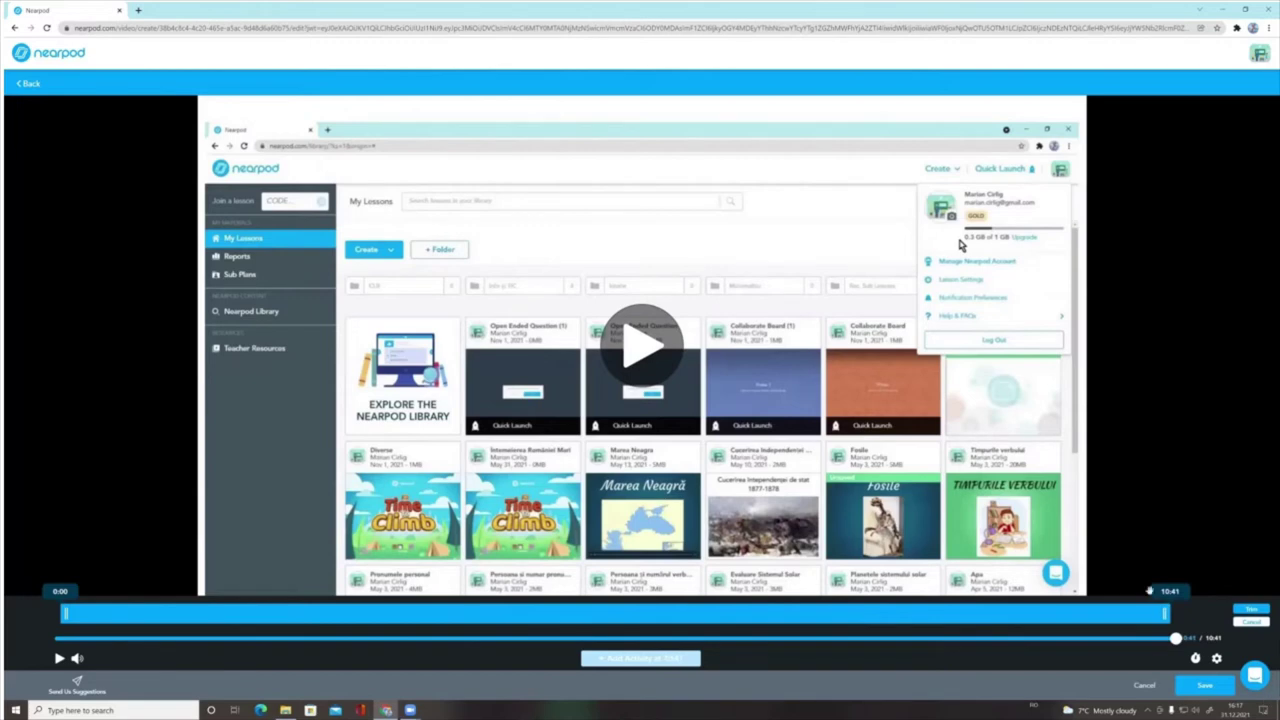
left_click(1261, 623)
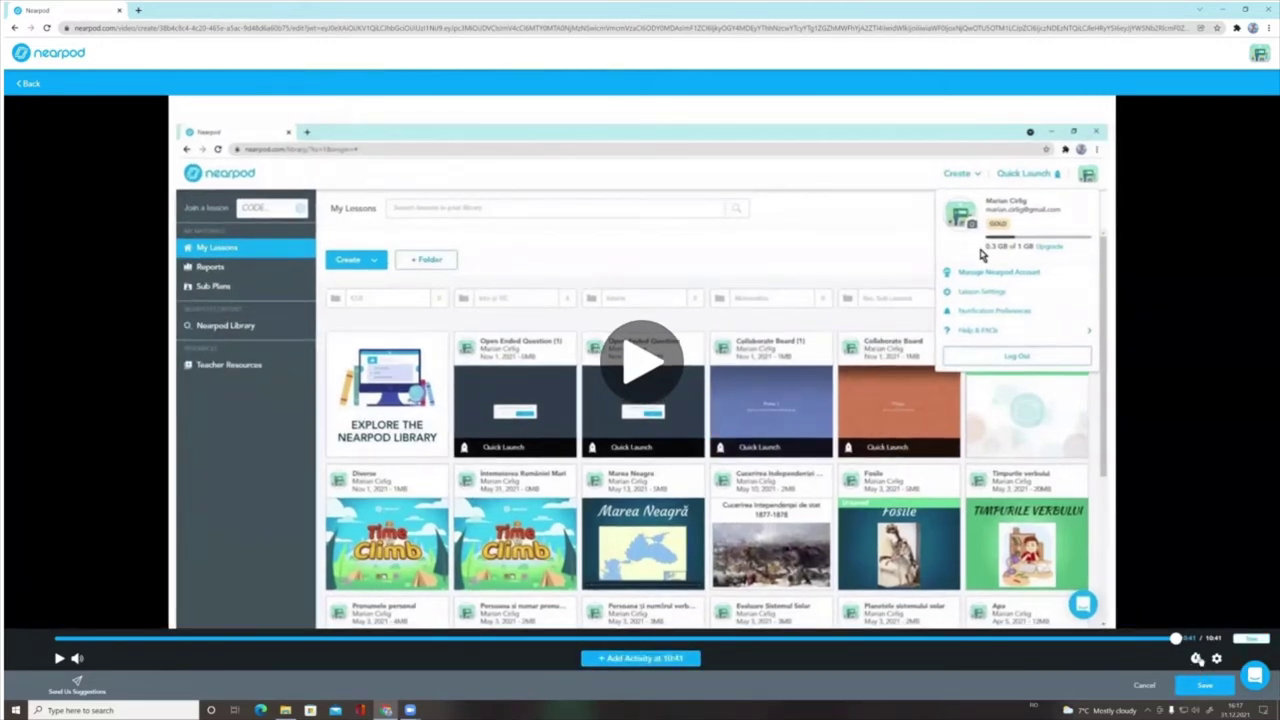
Look at the playback speed choices and set the video quality to 720p
left_click(1196, 658)
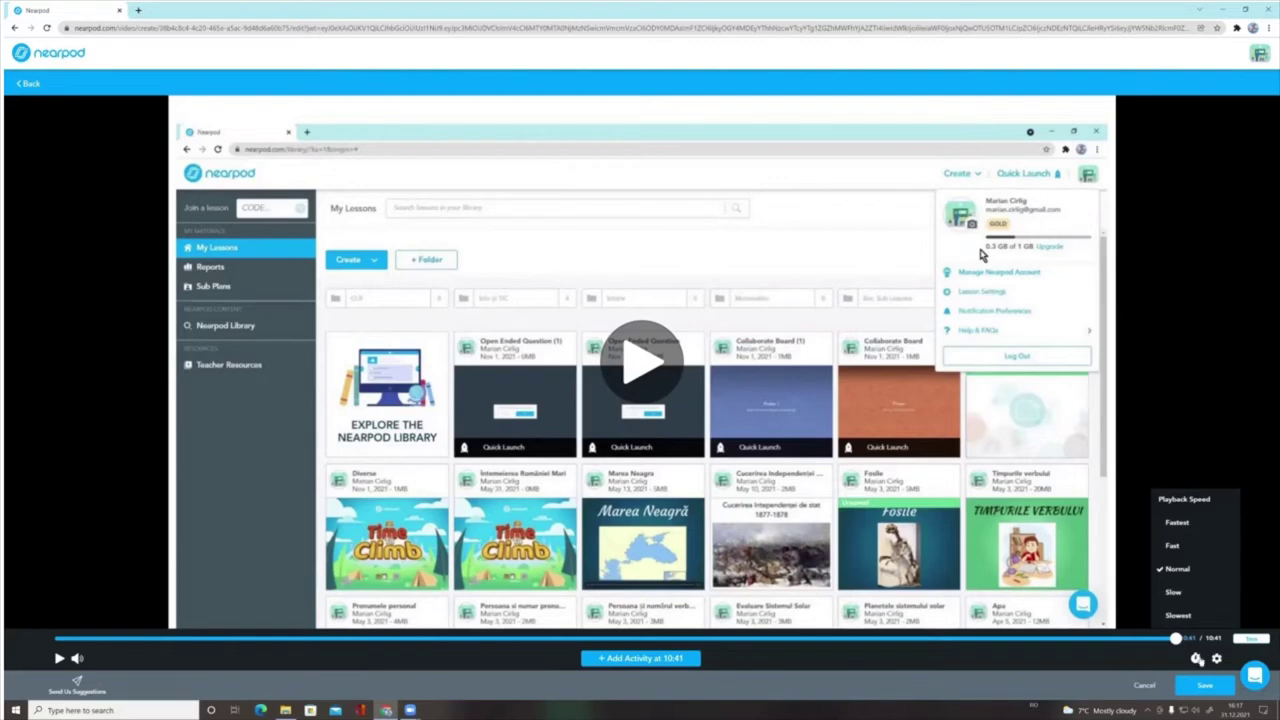
left_click(1217, 660)
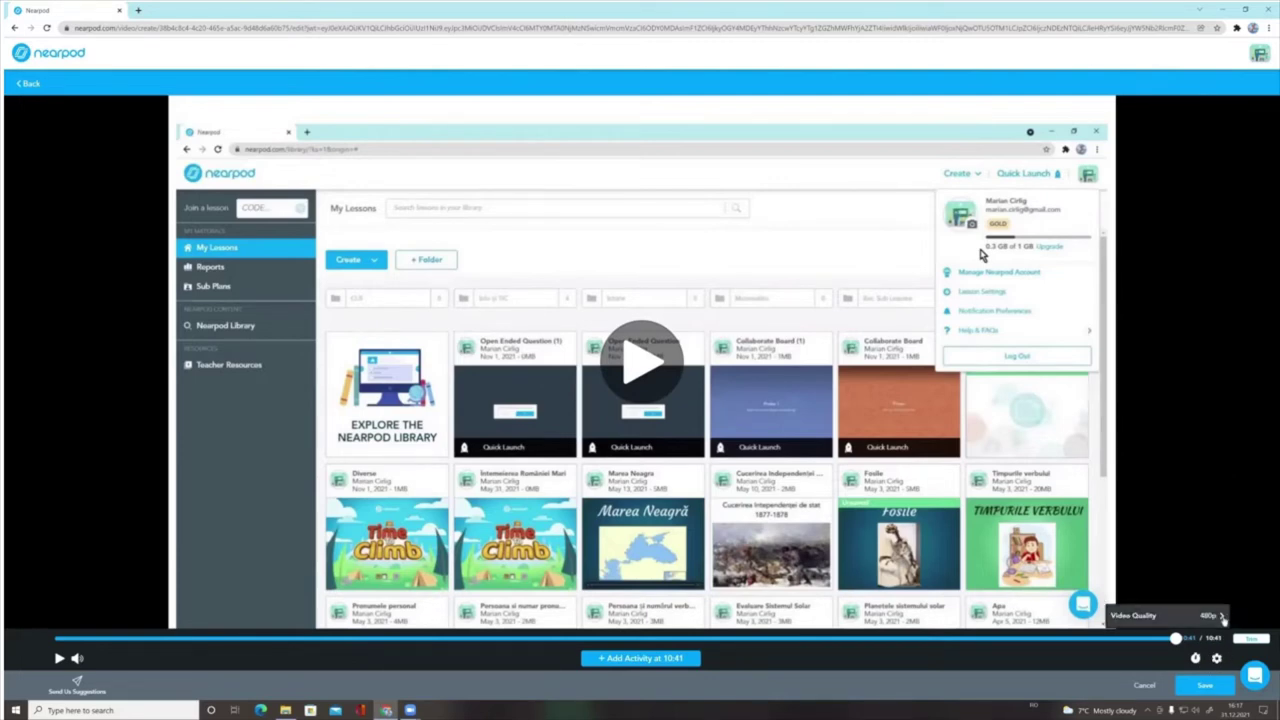
left_click(1222, 616)
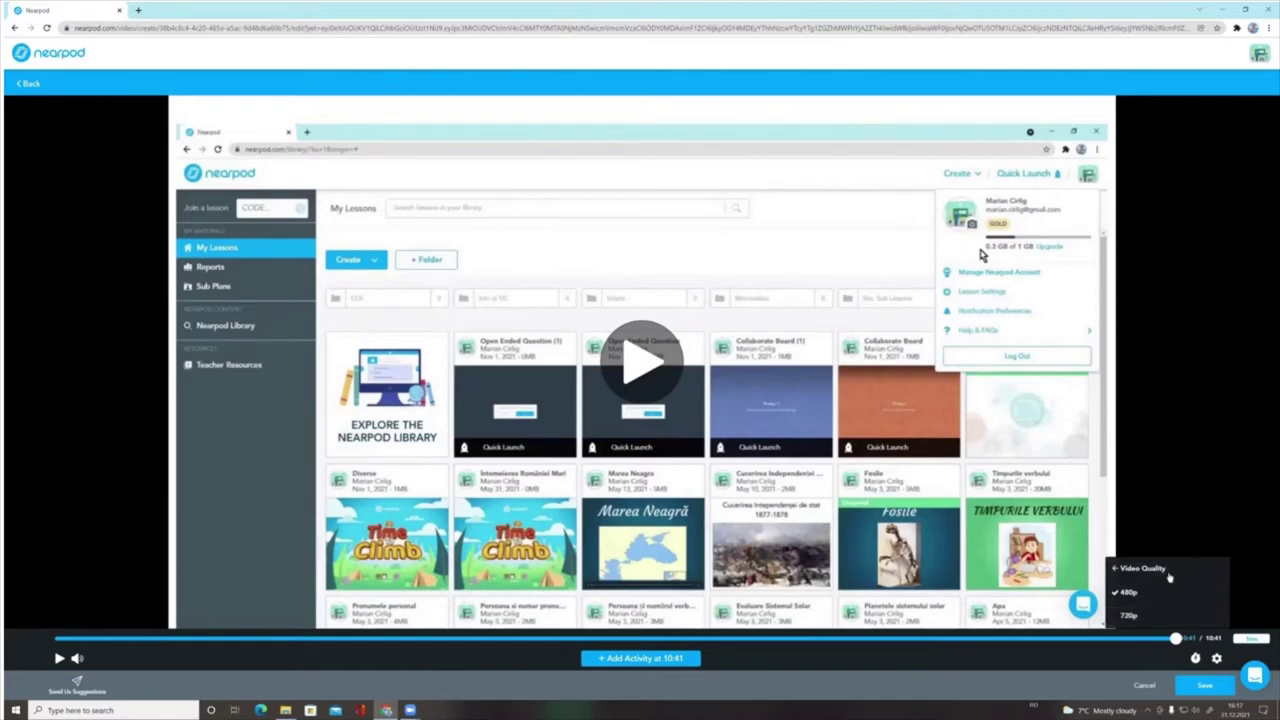
left_click(1135, 618)
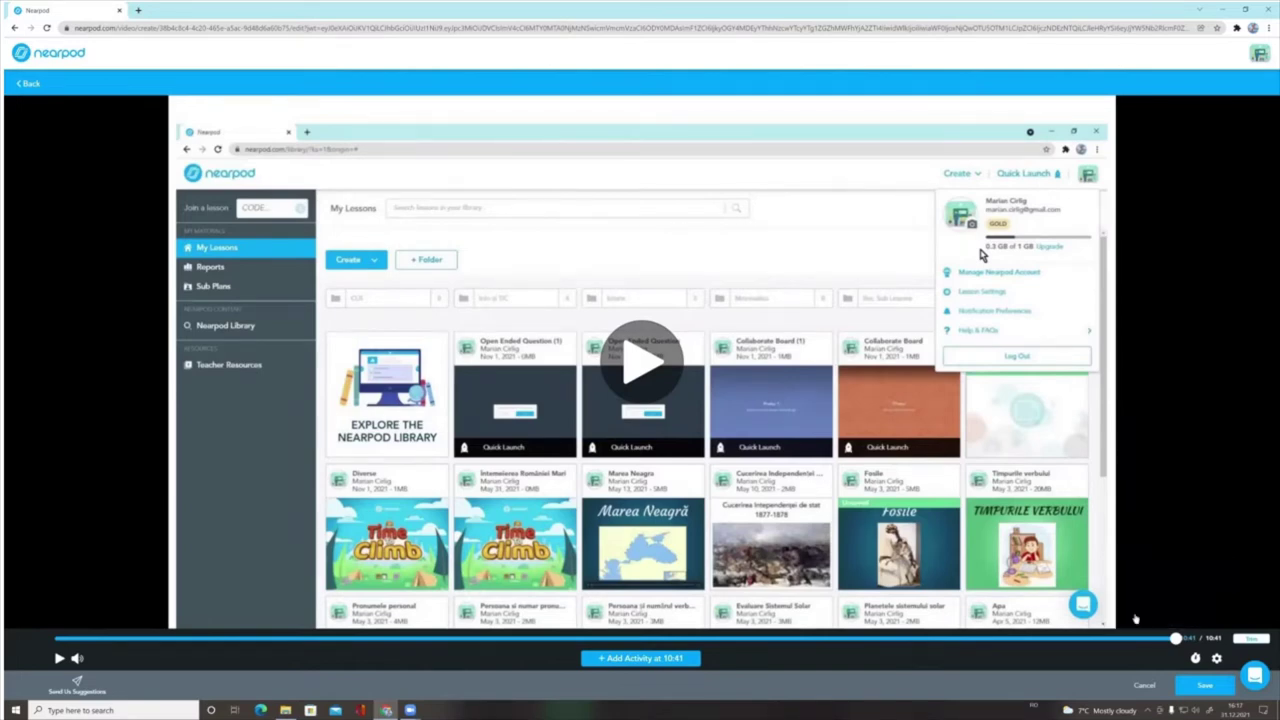
left_click(1210, 689)
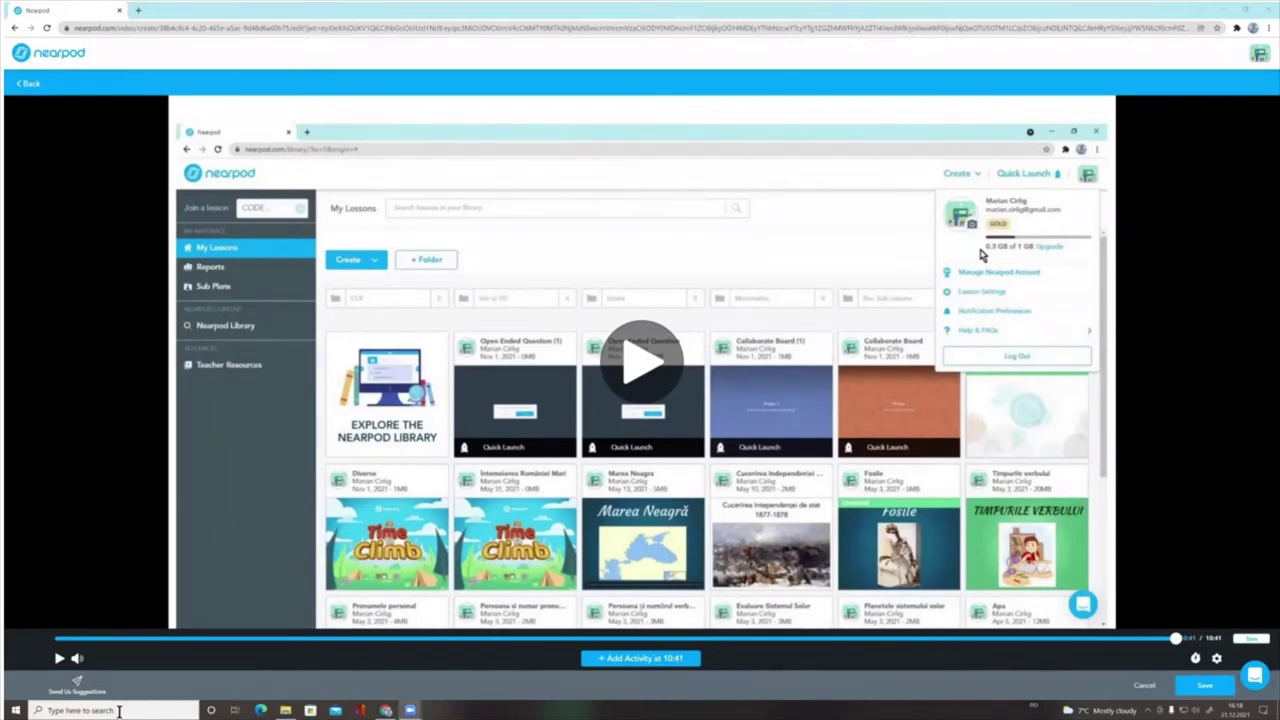
Play the uploaded video from its beginning and pause it at 0:19
left_click(59, 658)
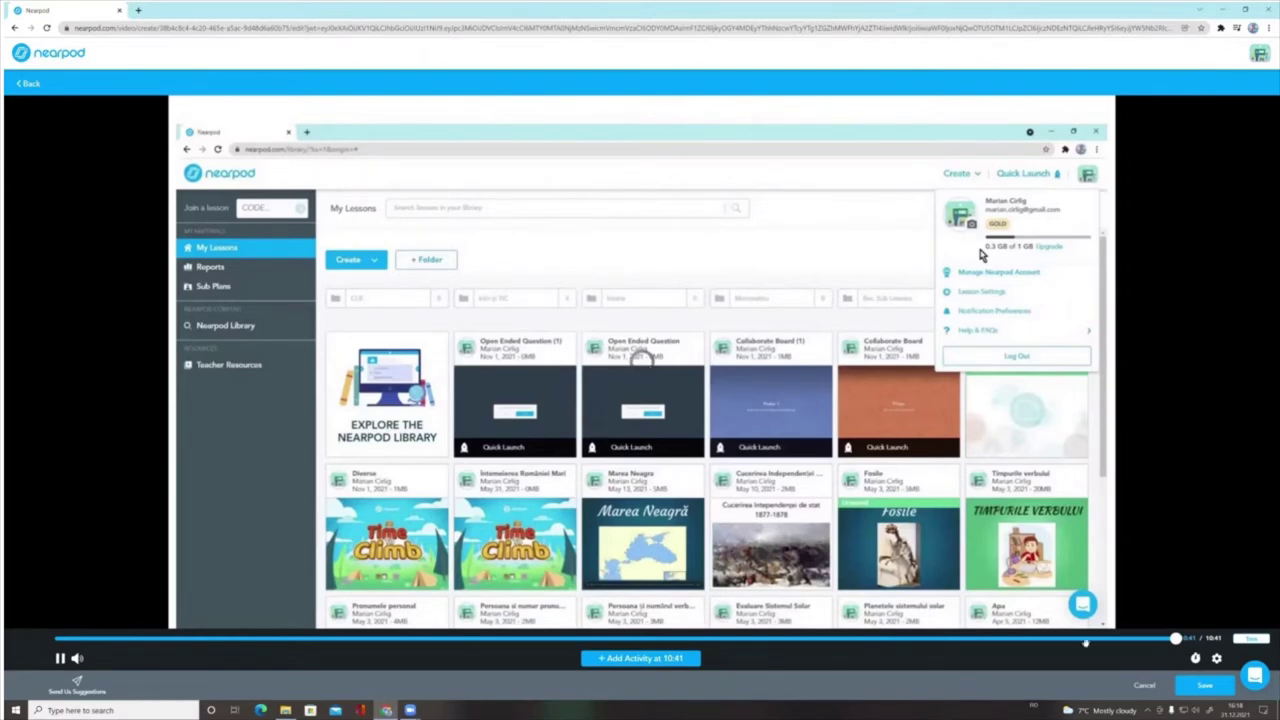
left_click_drag(1177, 638, 1065, 638)
left_click(978, 638)
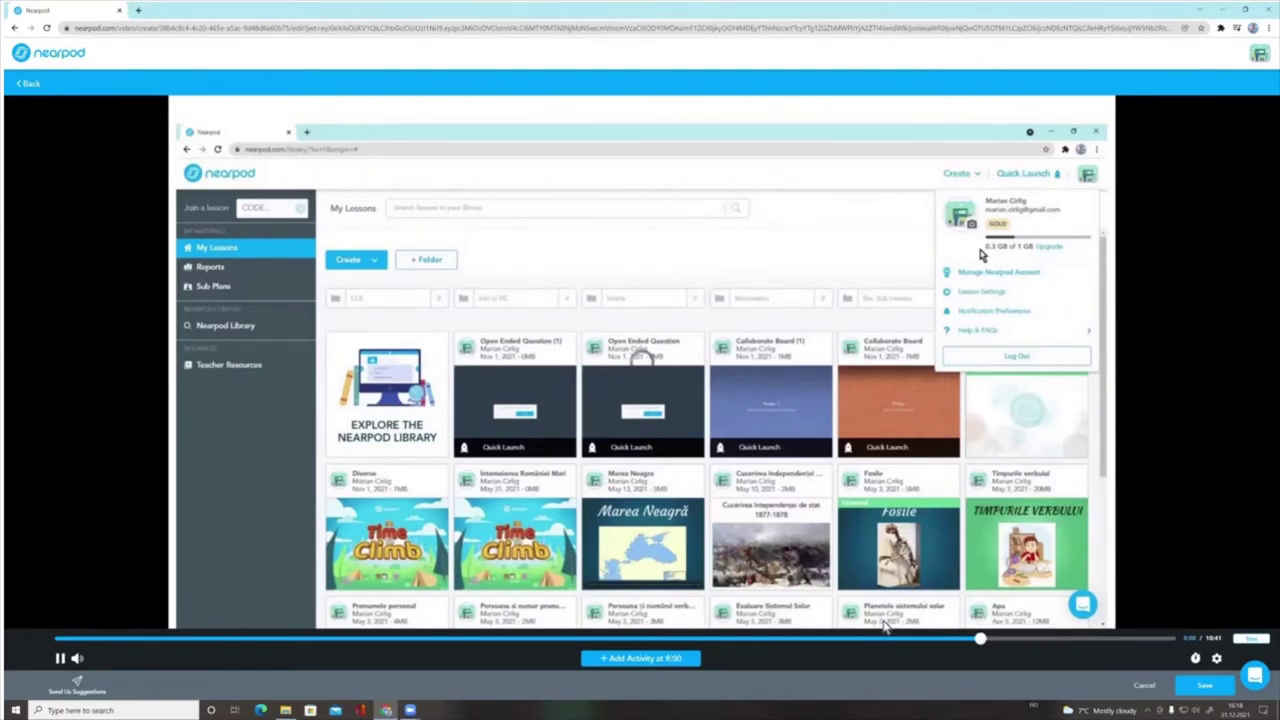
left_click_drag(978, 638, 55, 638)
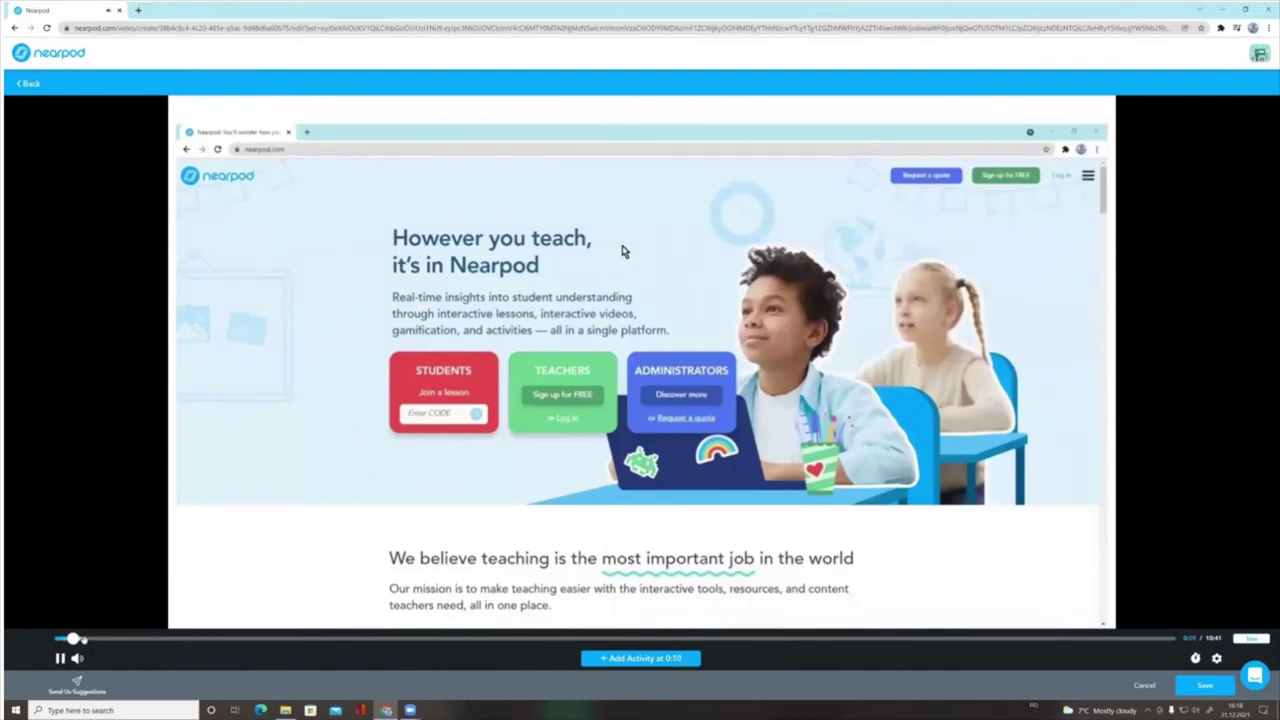
left_click(86, 638)
left_click(59, 658)
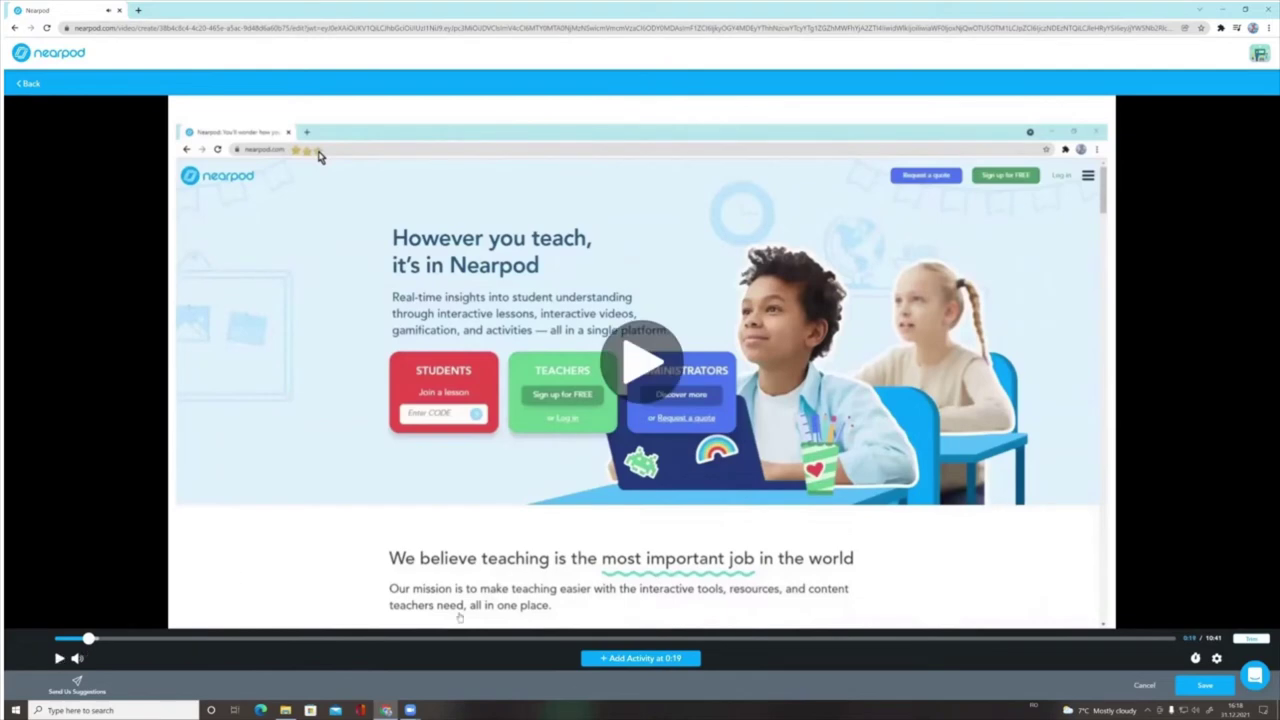
Add a Multiple Choice Question at 0:19 with the text "Cum se numește platforma de învățare prezentată în tutorial?"
left_click(634, 660)
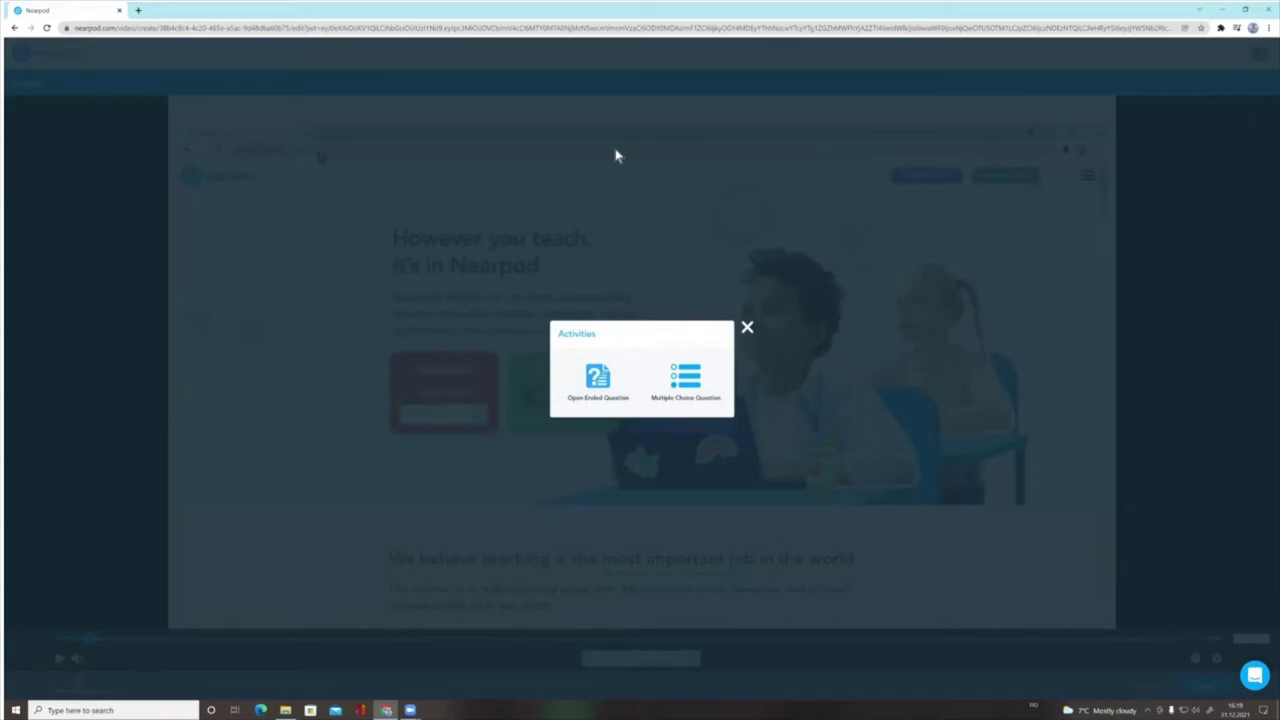
left_click(574, 384)
left_click(684, 381)
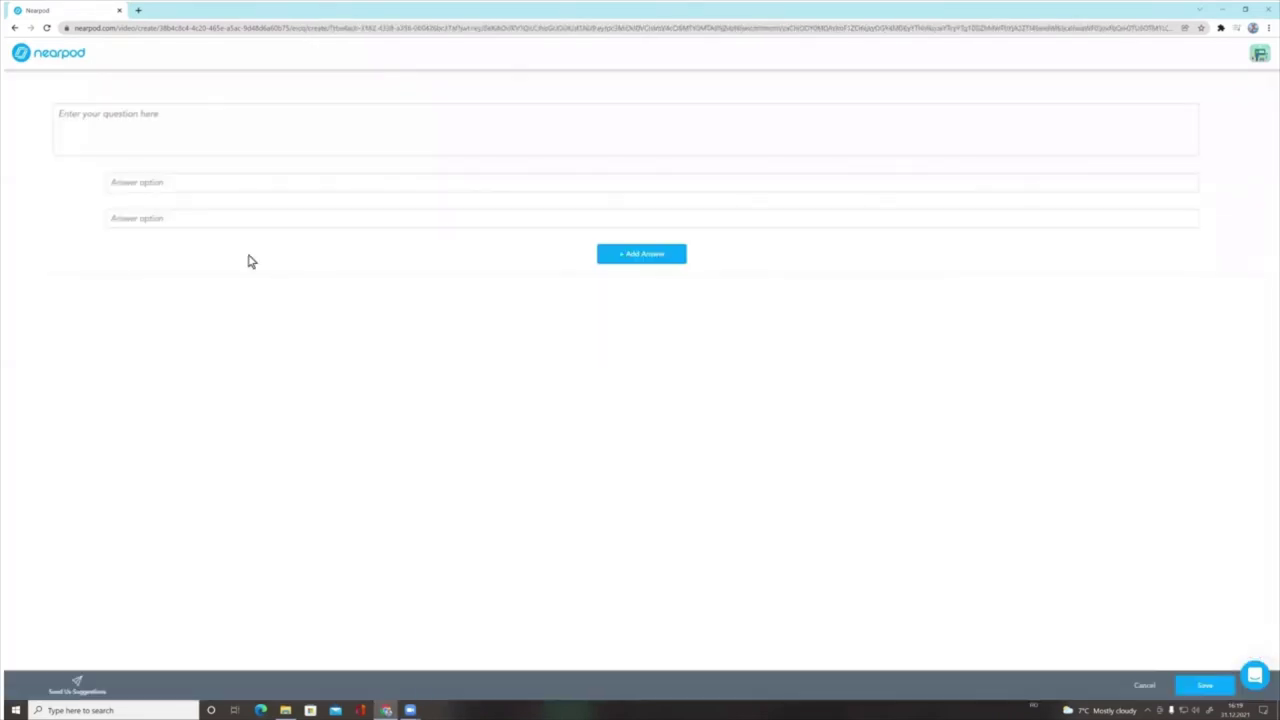
left_click(129, 116)
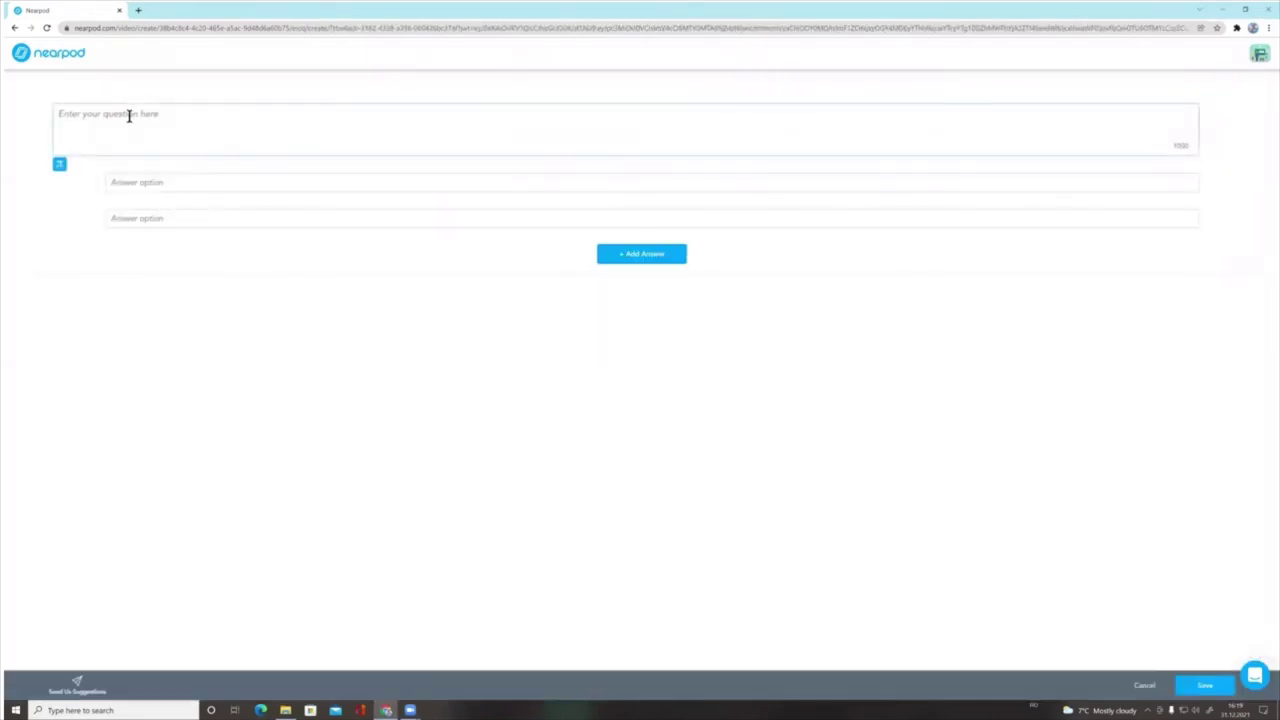
type("Cum se  numește platforma de învățare prezen")
type("tată în tutorial?")
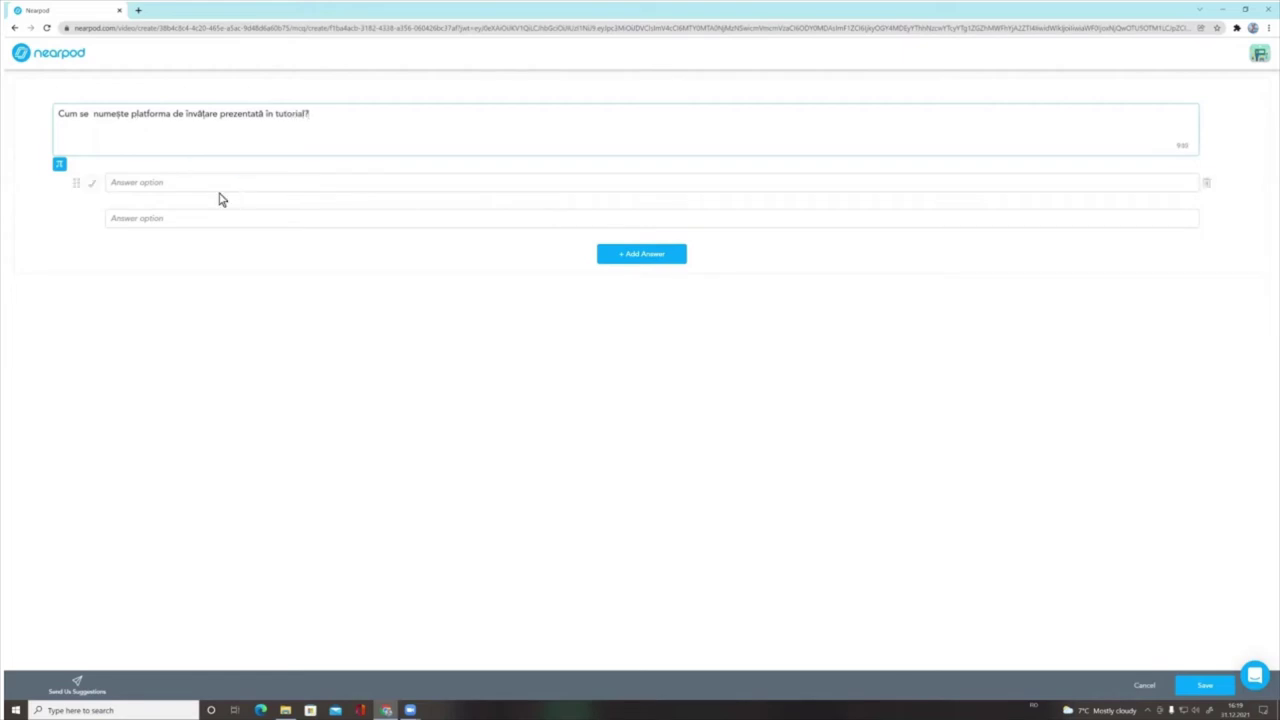
Enter the answers Nearpod, Google Drive and Google Classroom, mark Nearpod as correct, and save the question
left_click(191, 182)
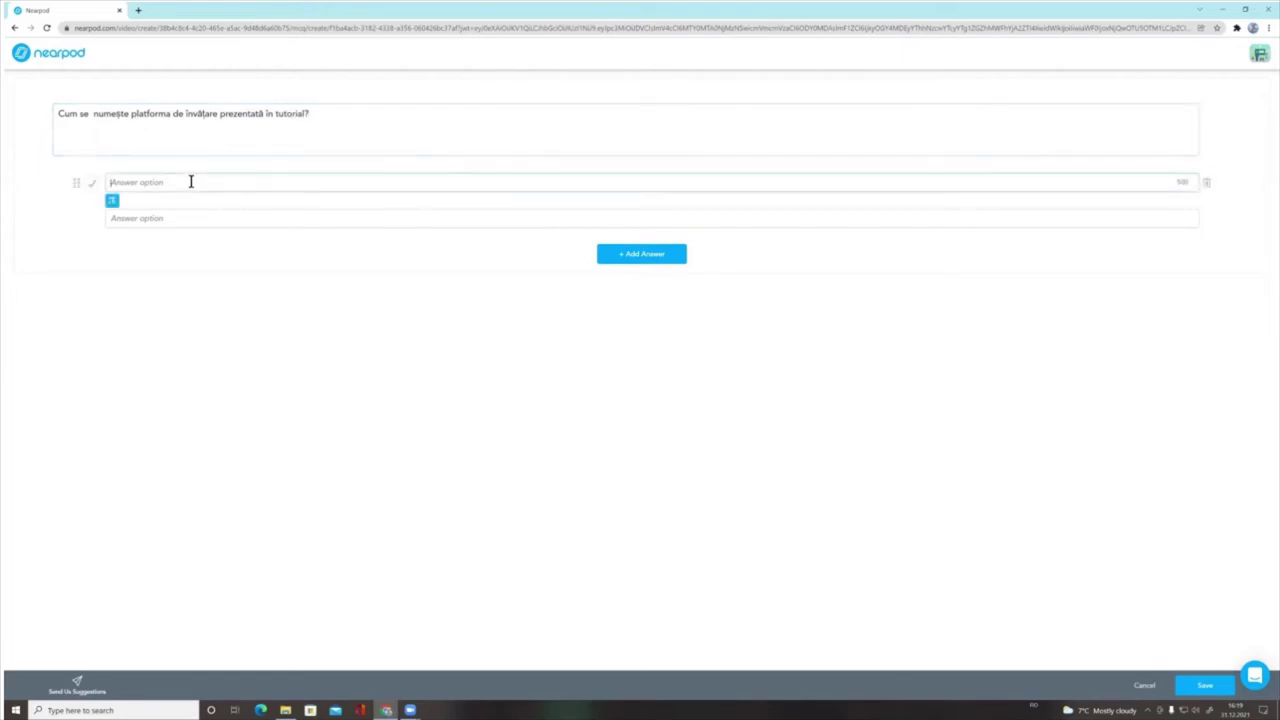
type("Nearpod")
left_click(160, 218)
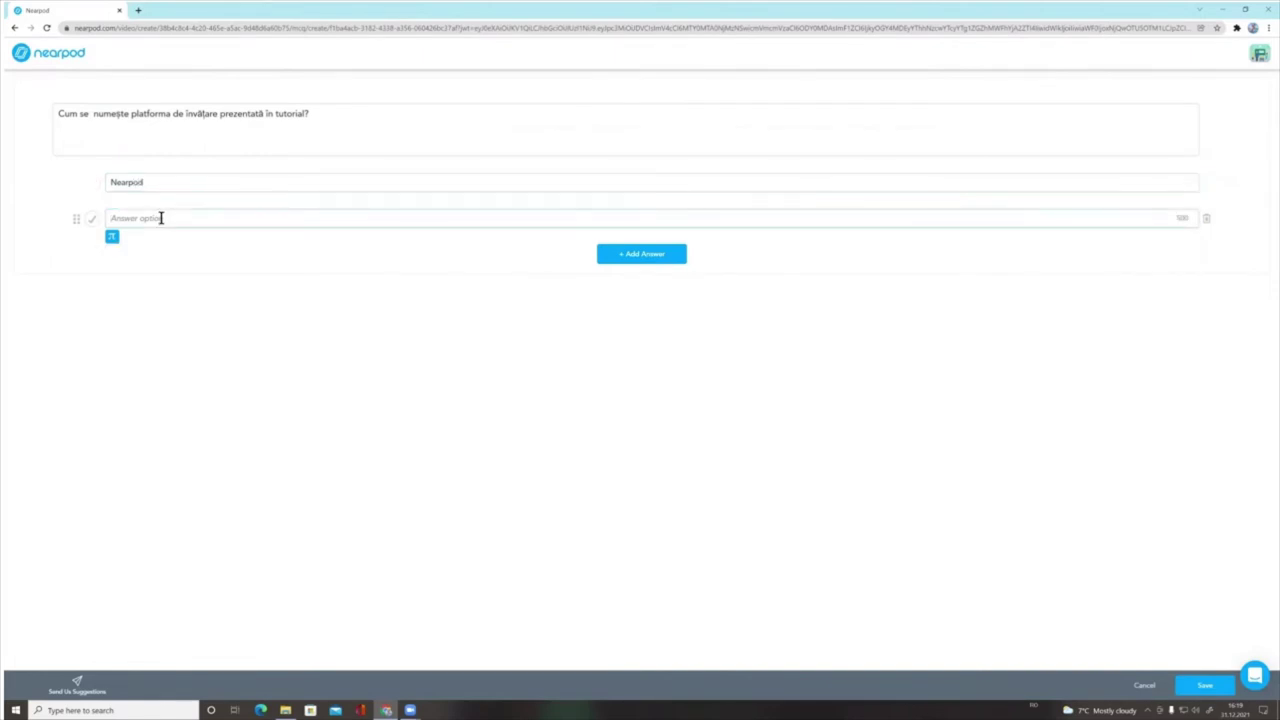
type("Google Drive")
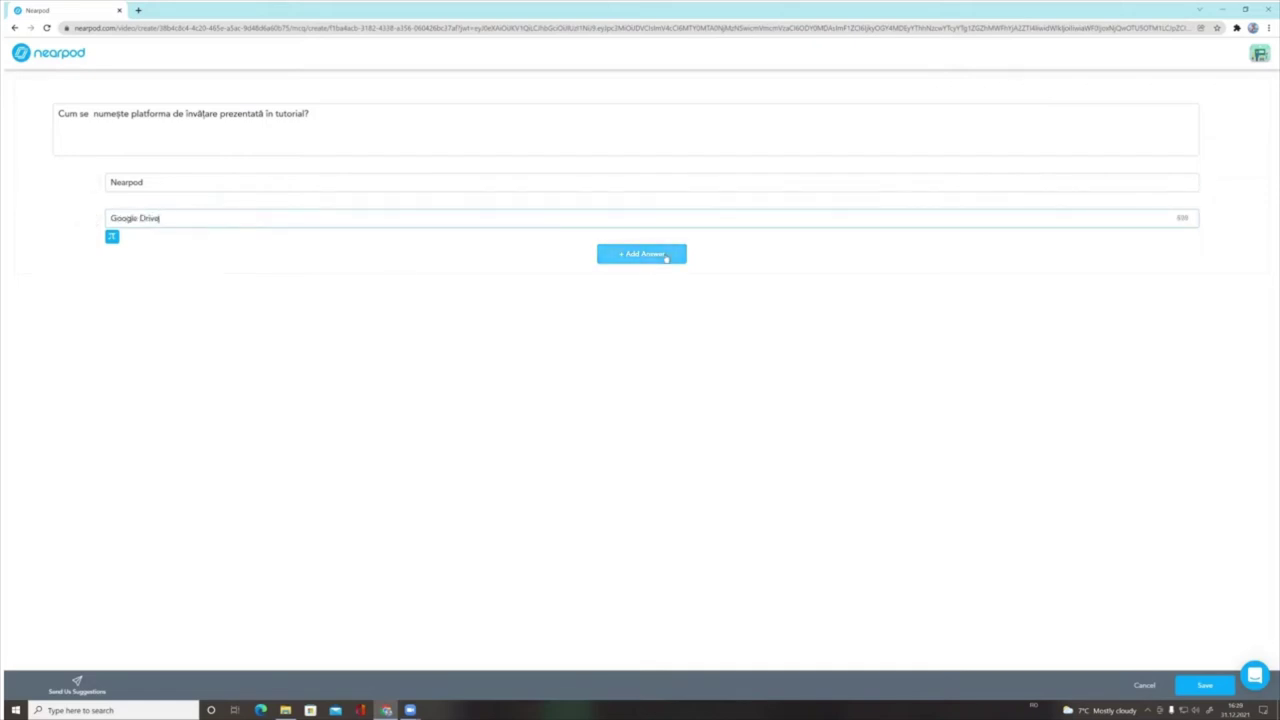
left_click(666, 257)
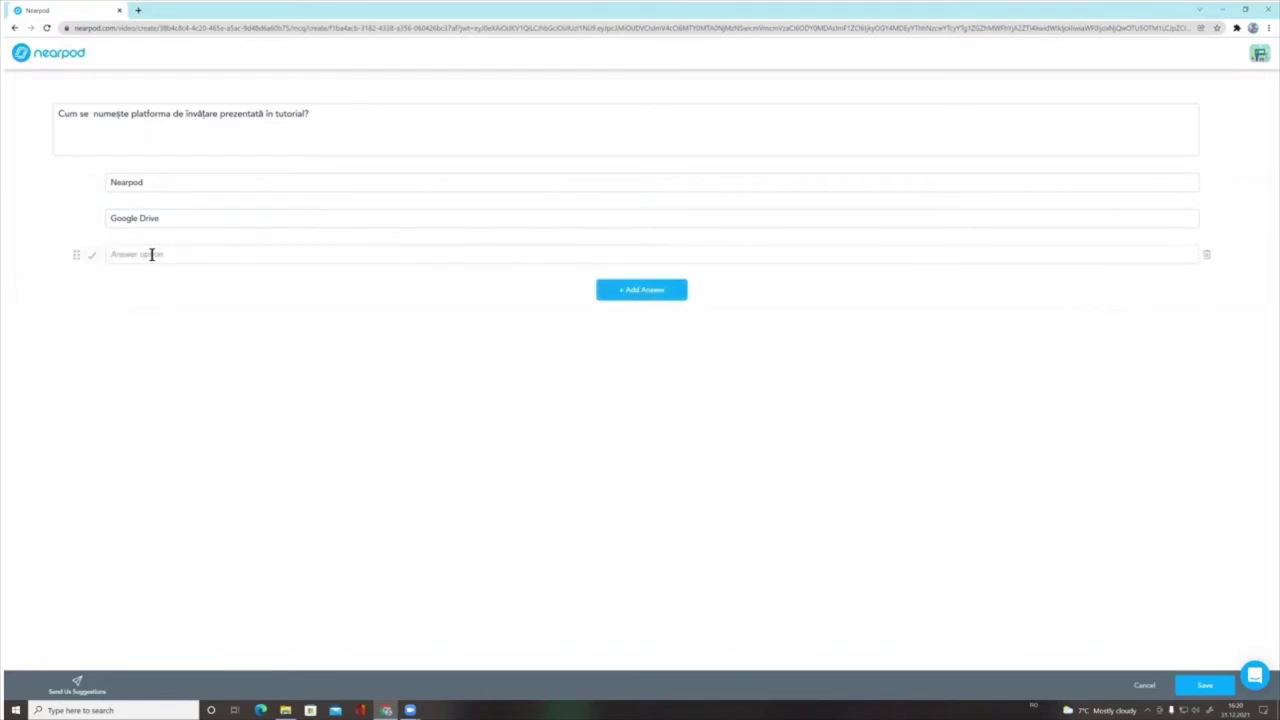
left_click(152, 254)
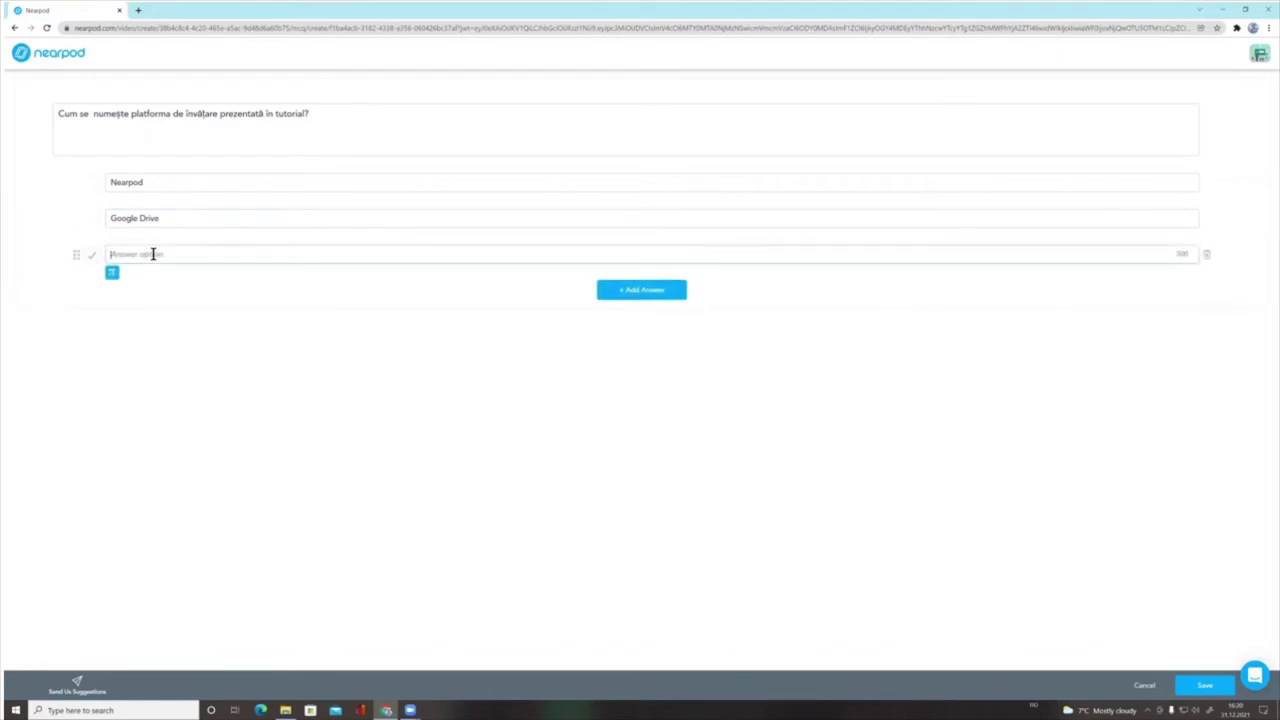
type("Google Classroom")
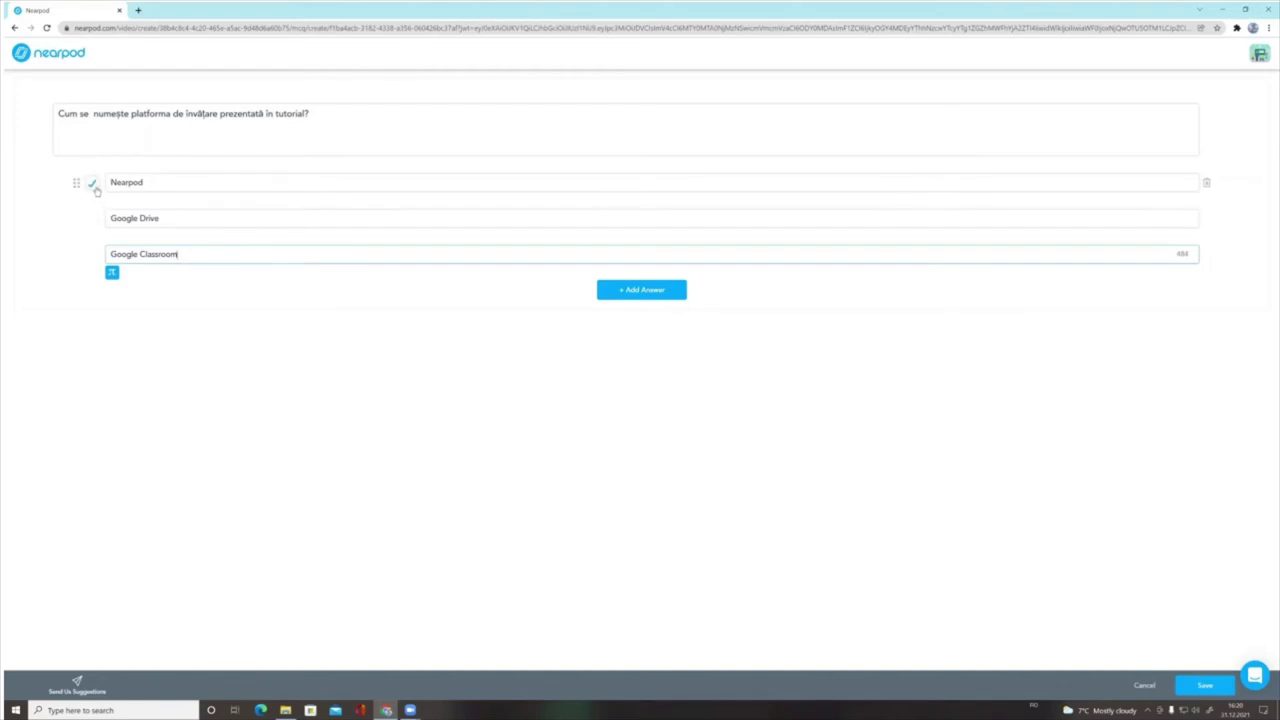
left_click(93, 185)
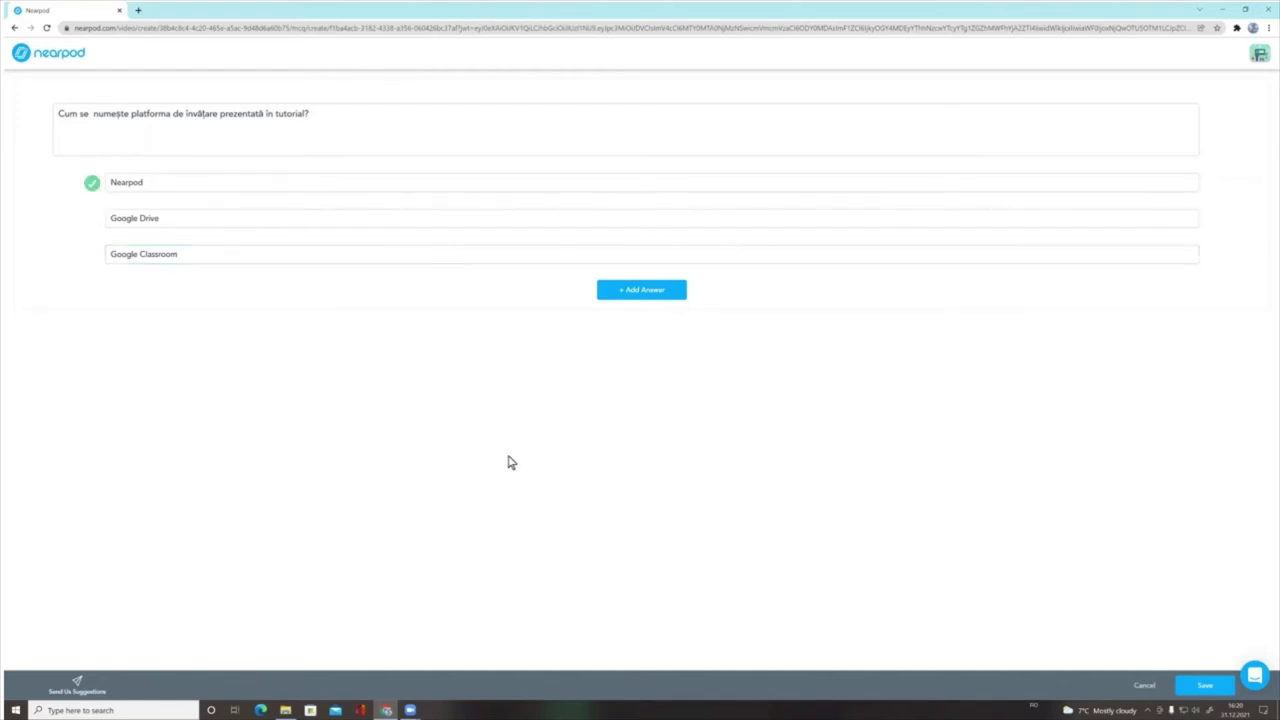
left_click(1207, 687)
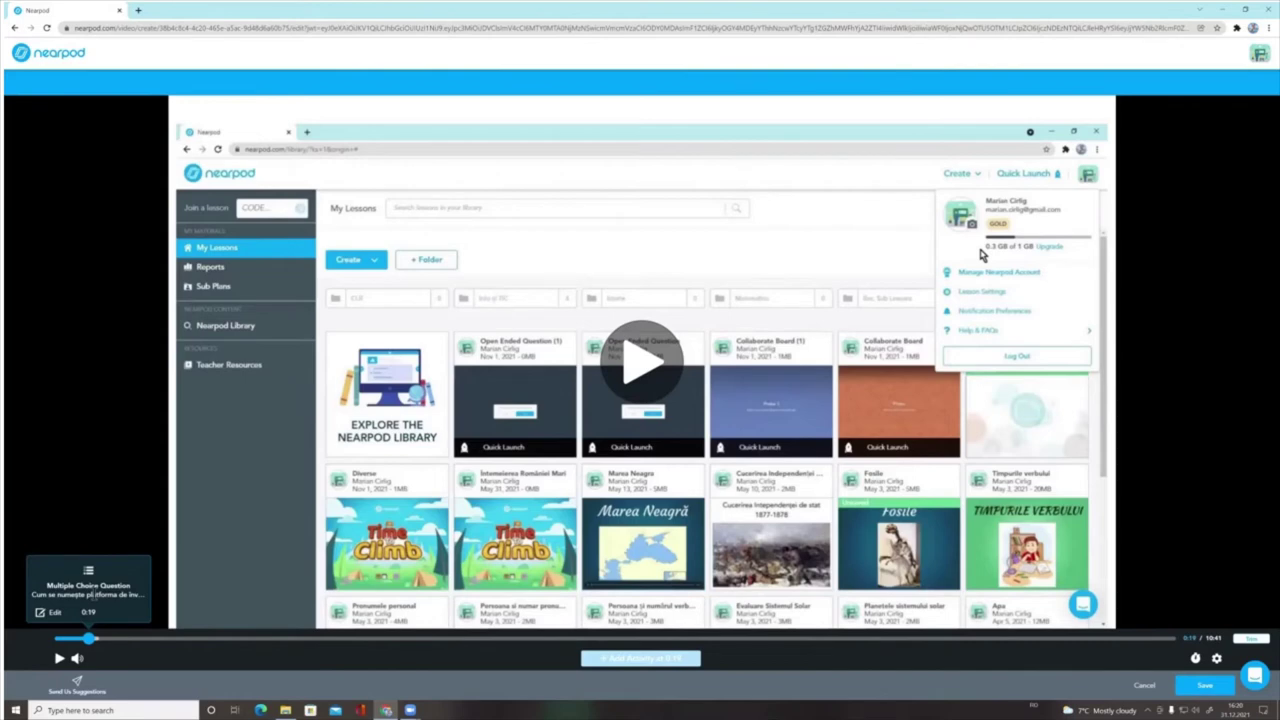
Reopen the question at 0:19 to review its content and save it
left_click(52, 614)
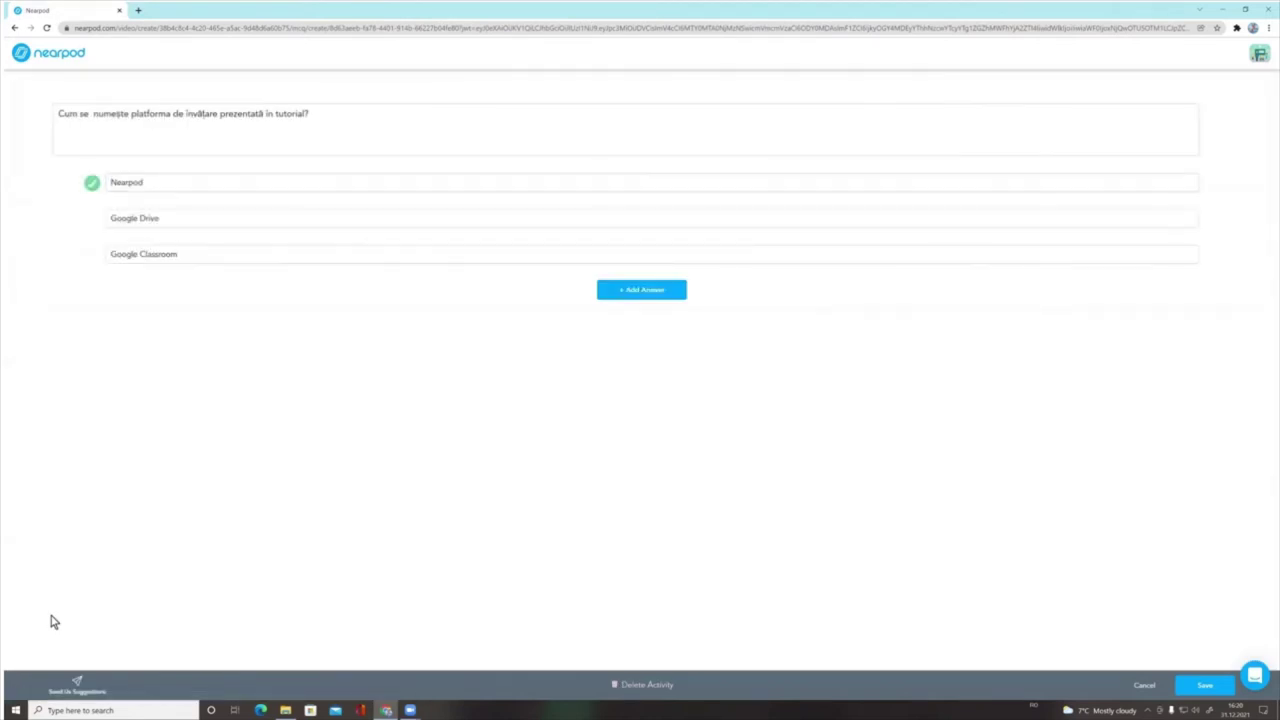
left_click(1204, 686)
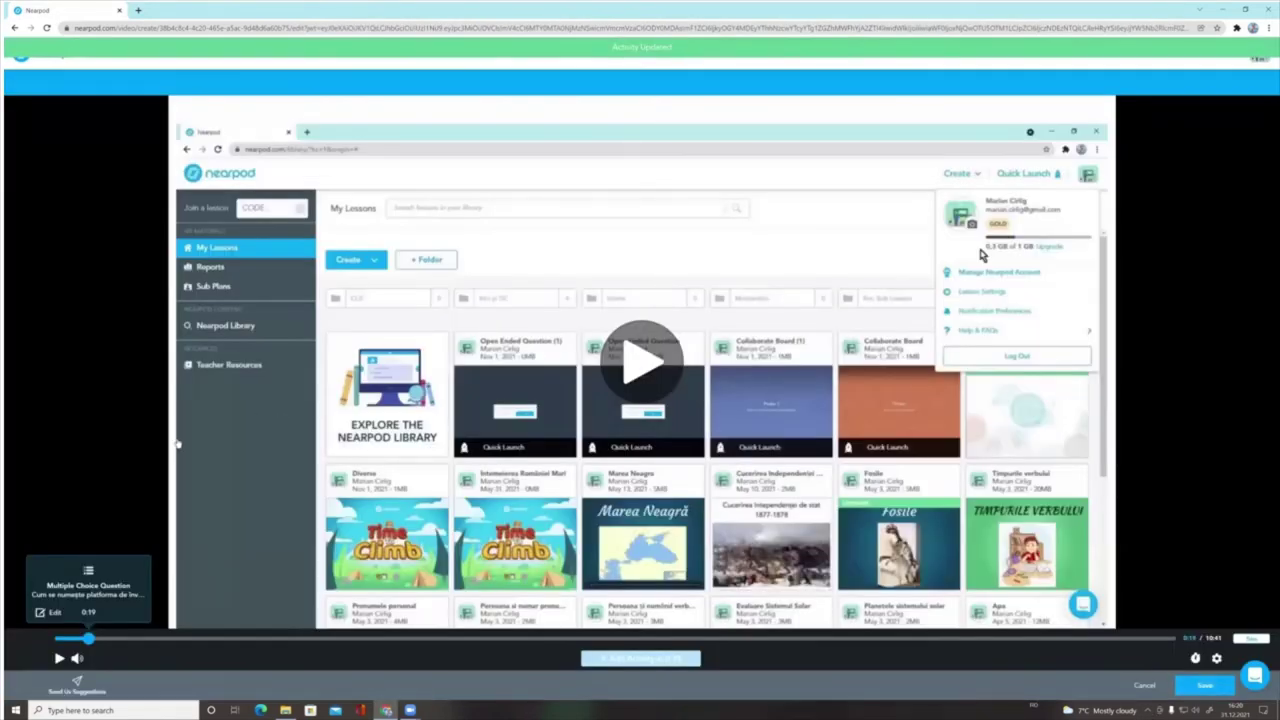
Move playback of the video forward to the sign-in page at 1:55 and pause it there
left_click(57, 659)
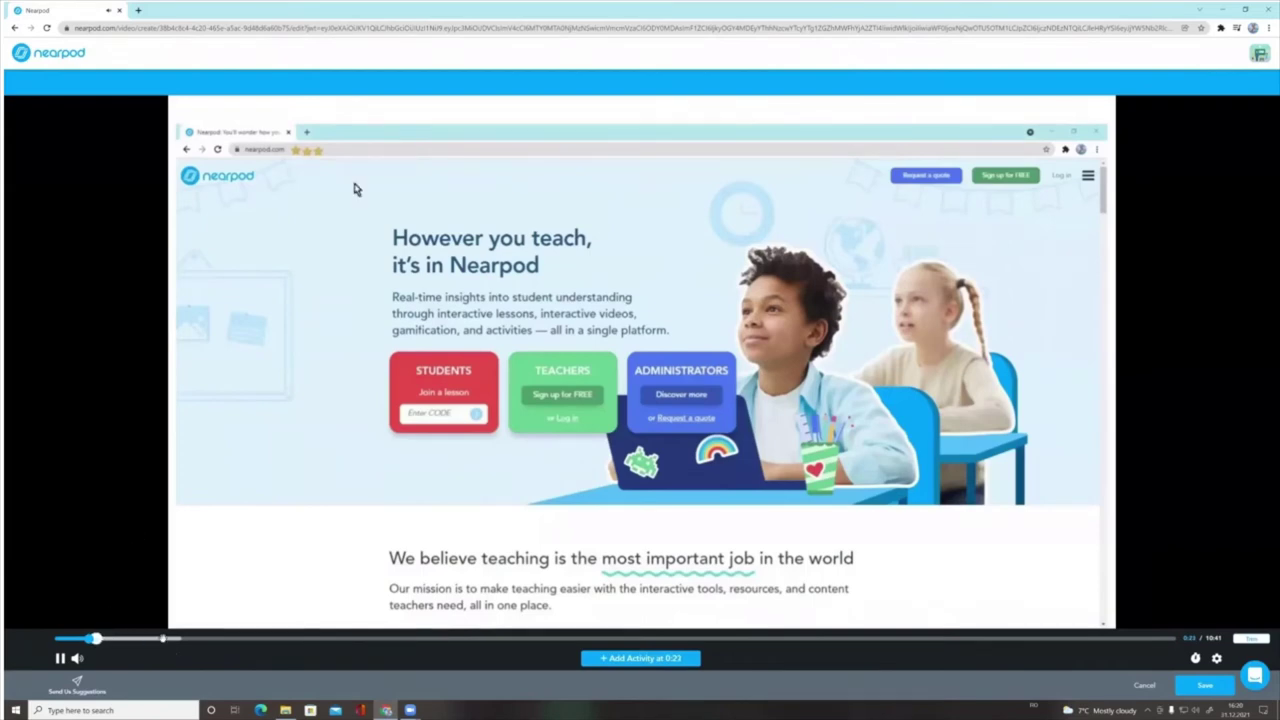
left_click(163, 638)
left_click(195, 639)
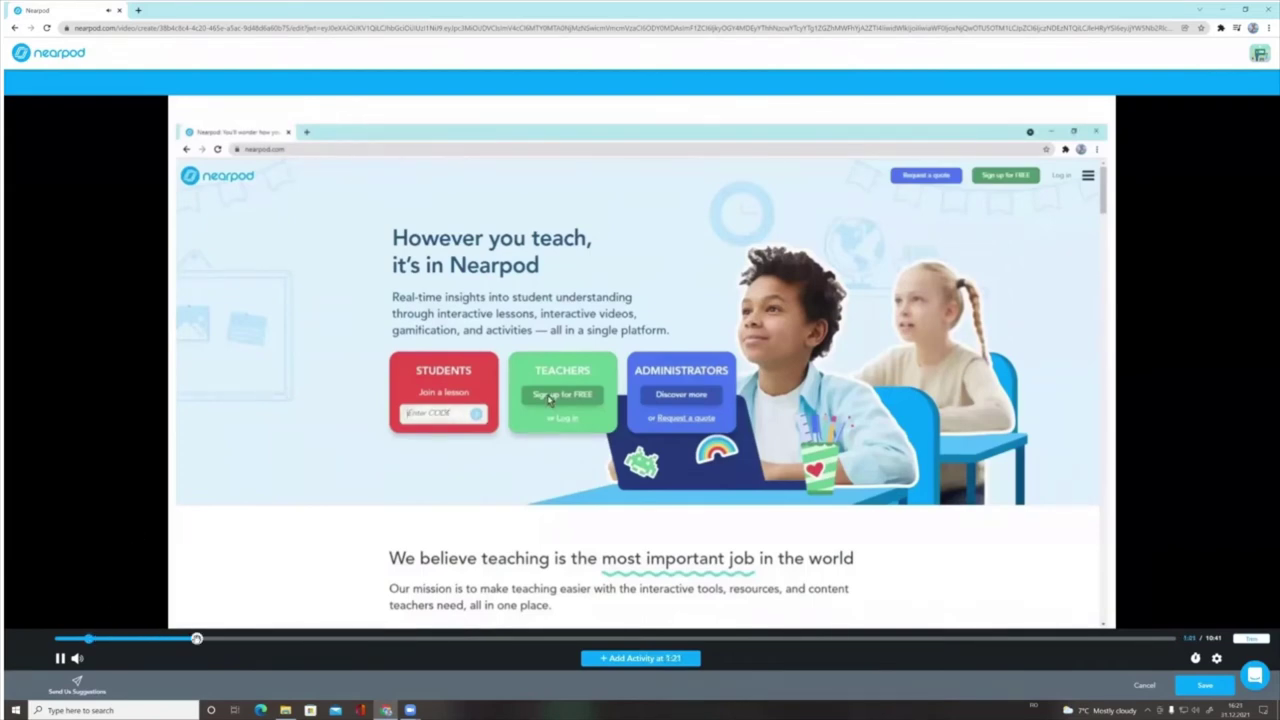
left_click(272, 638)
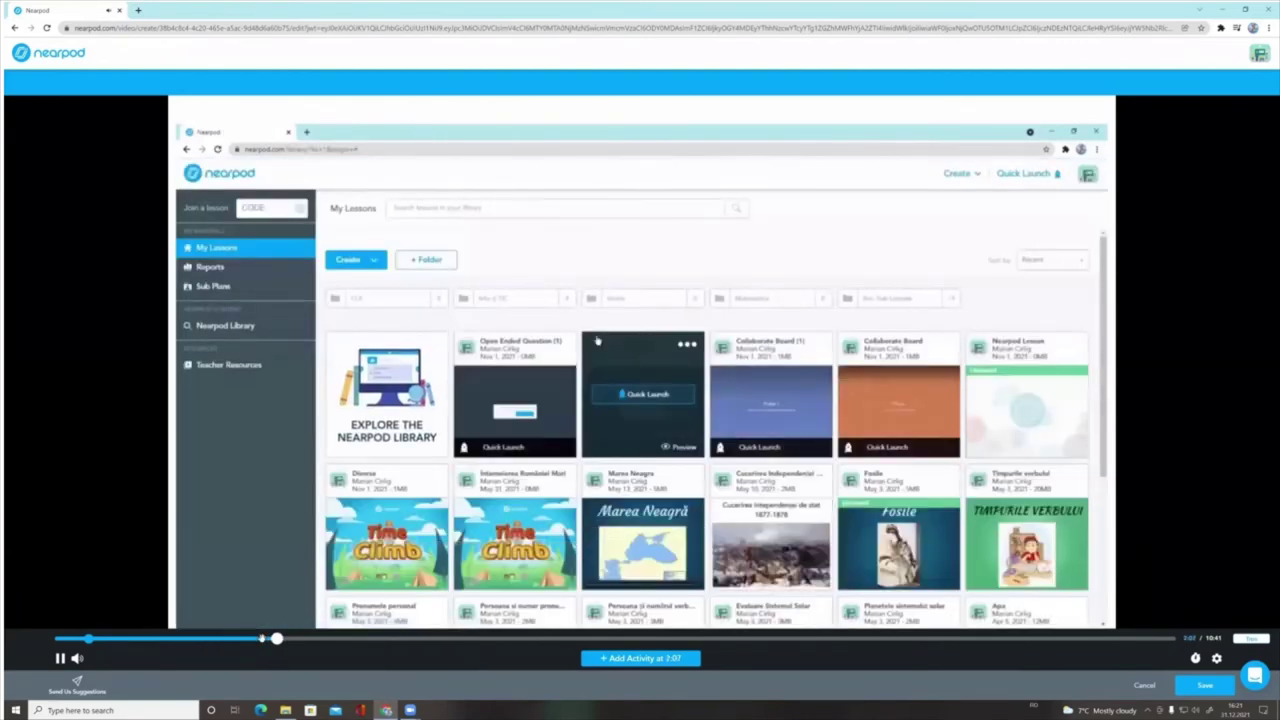
left_click(262, 638)
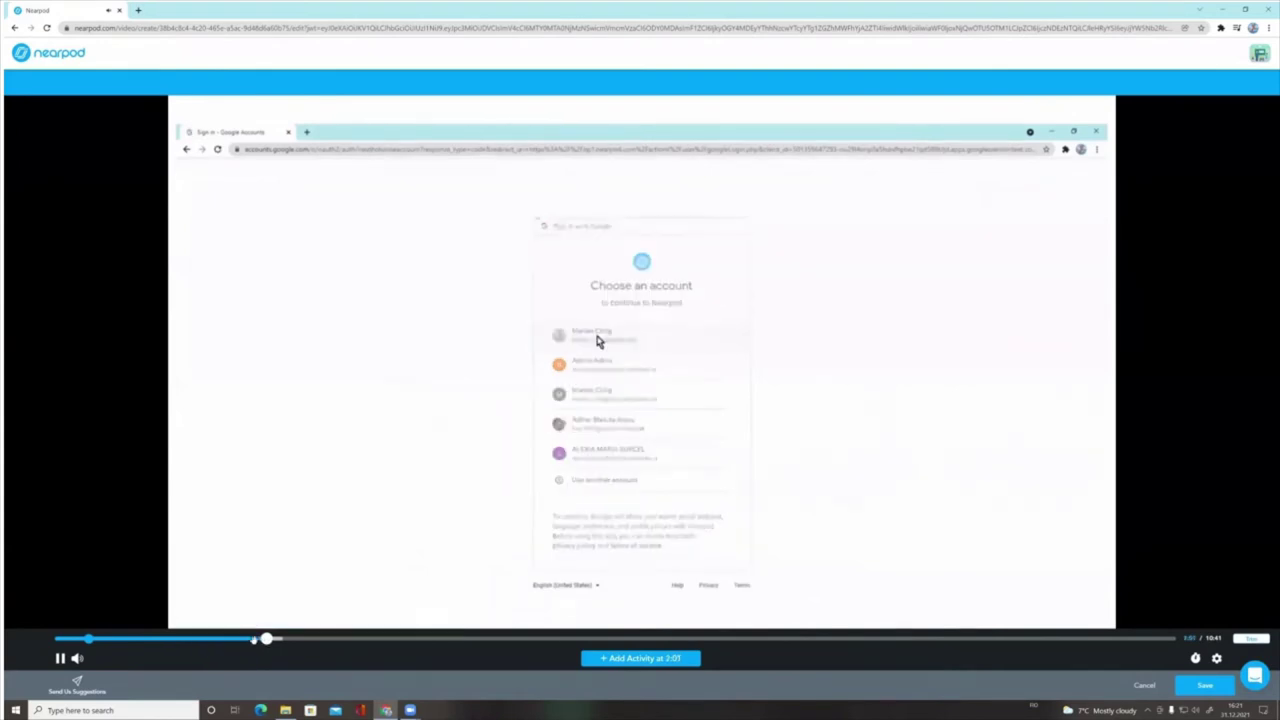
left_click(256, 638)
left_click(59, 658)
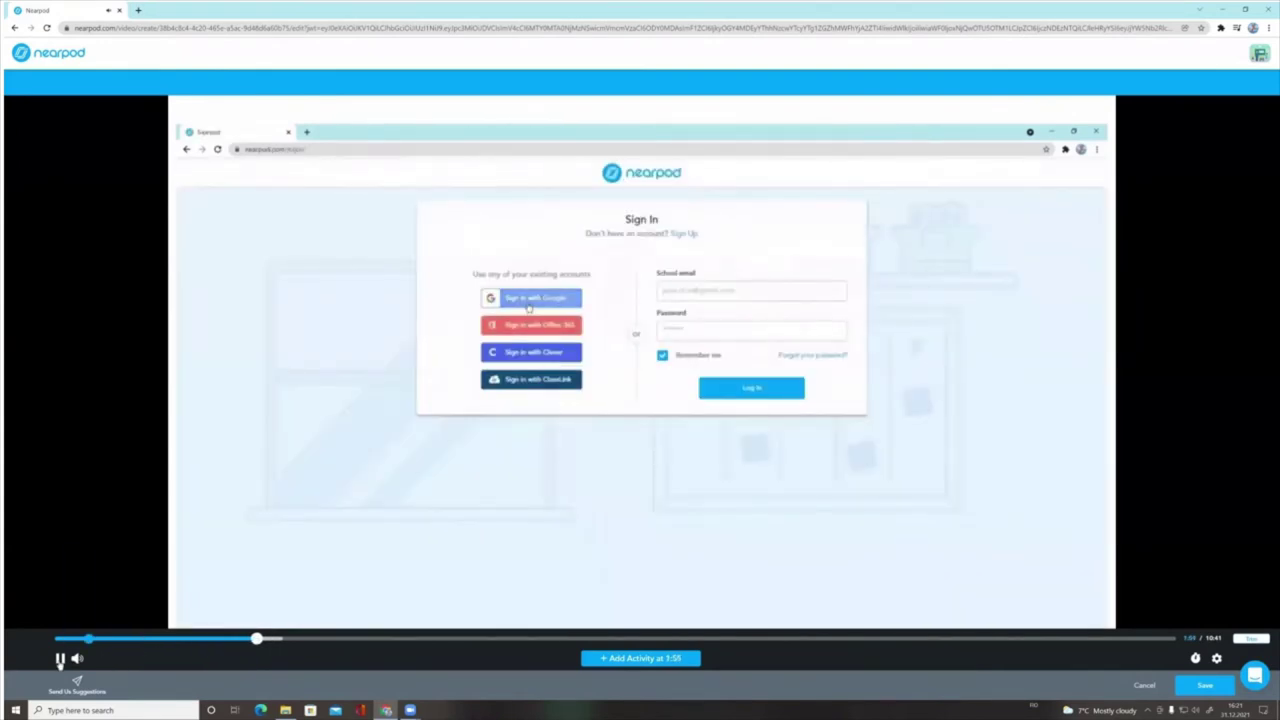
Add a Multiple Choice Question at 1:55 with the text "Cu ce tip de cont mă pot conecta la Nearpod?"
left_click(645, 659)
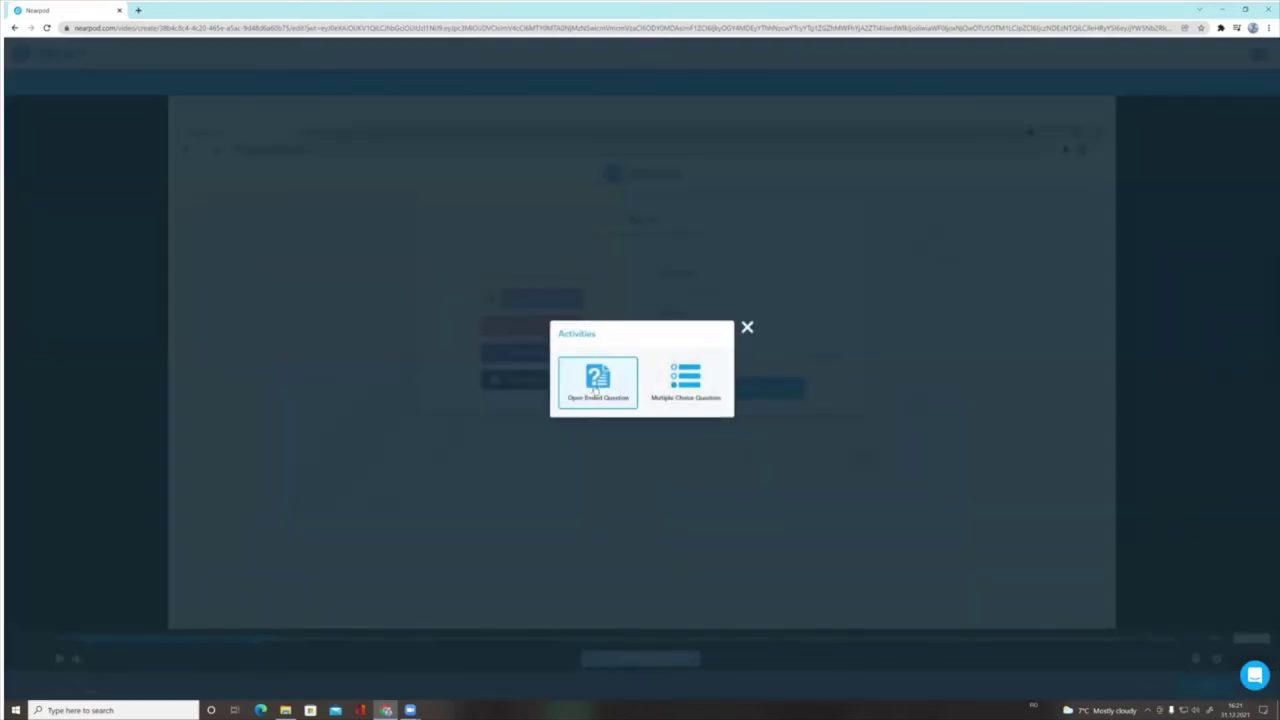
left_click(686, 380)
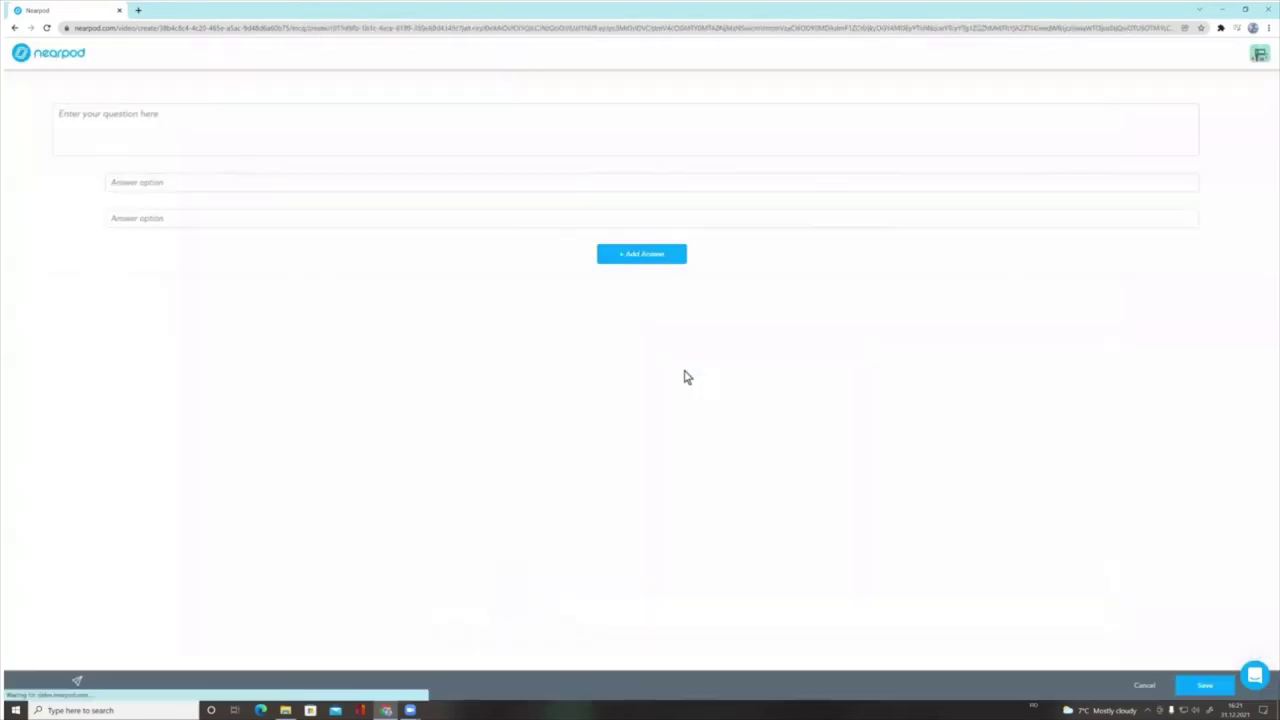
left_click(87, 110)
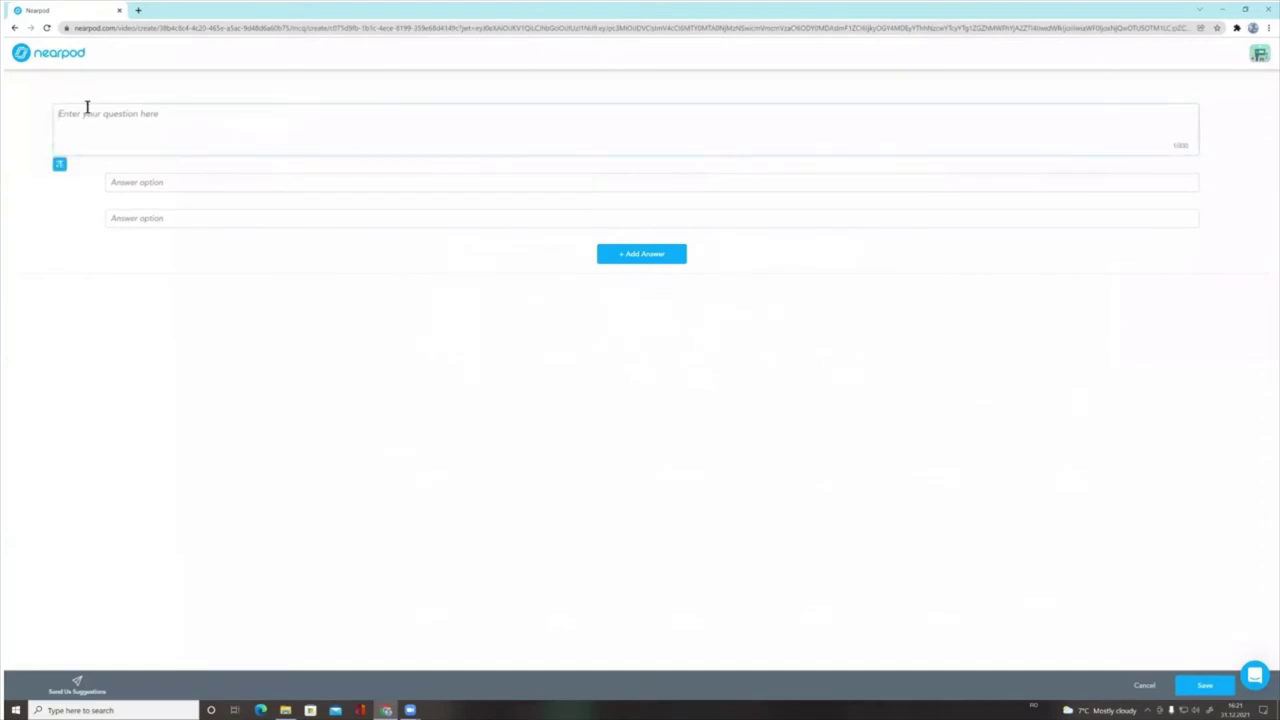
type("C")
key("BackSpace")
key("BackSpace")
key("BackSpace")
key("BackSpace")
key("BackSpace")
key("BackSpace")
key("BackSpace")
key("BackSpace")
key("BackSpace")
key("BackSpace")
key("BackSpace")
key("BackSpace")
type("Cu ce tip de cont mă pot conecta")
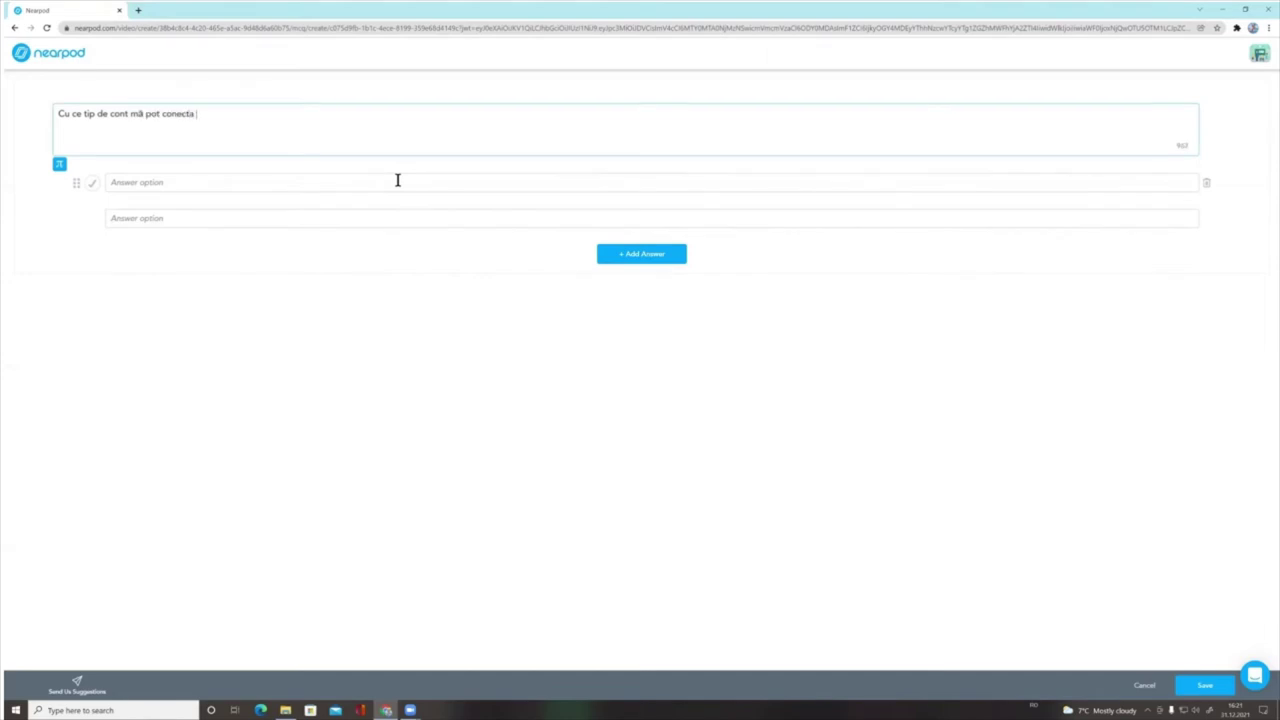
type(" la Nearpod?")
Enter the answers Google, Yahoo and etc., mark Google as correct, and save the question
left_click(169, 184)
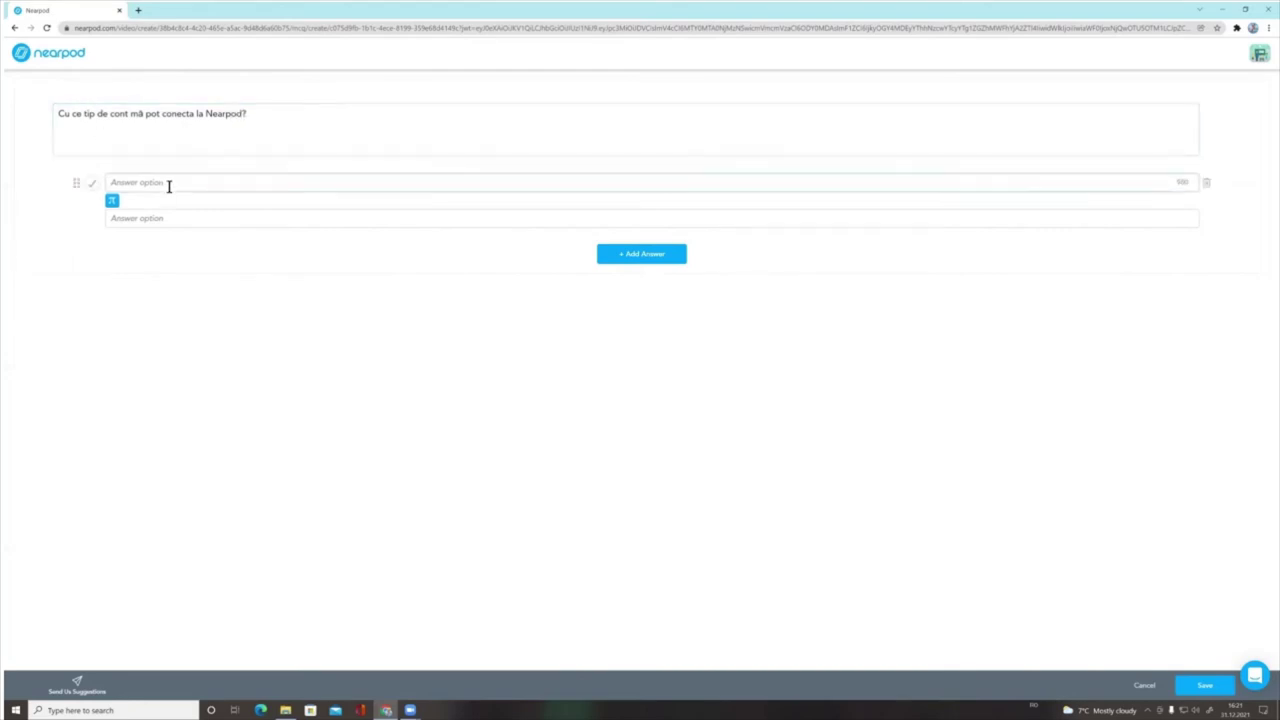
type("Google")
left_click(204, 226)
type("Yahoo")
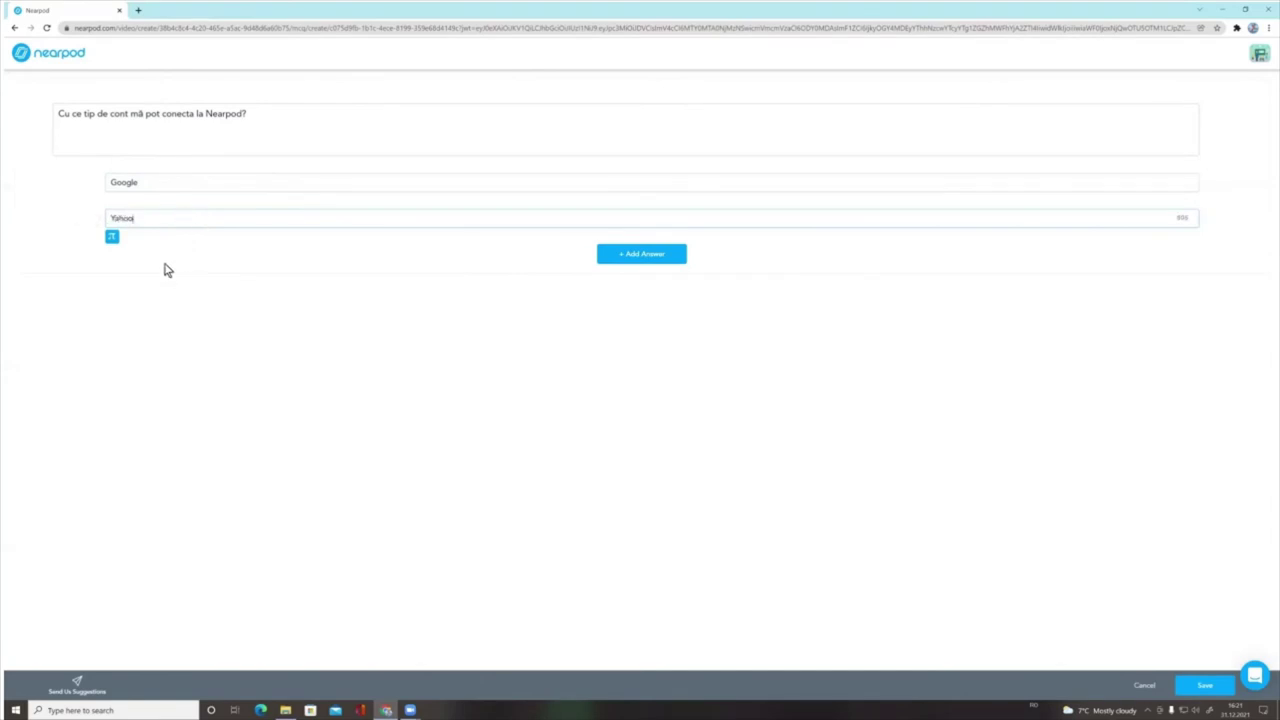
left_click(638, 258)
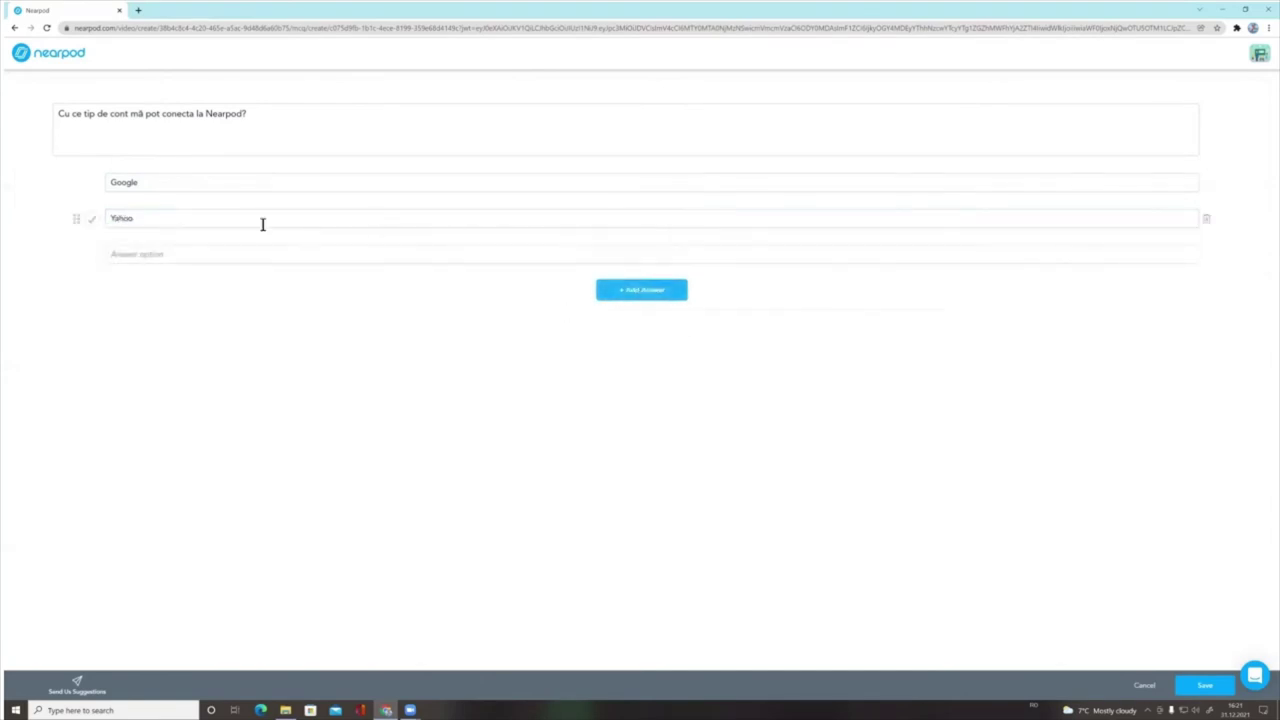
left_click(197, 256)
type("etc")
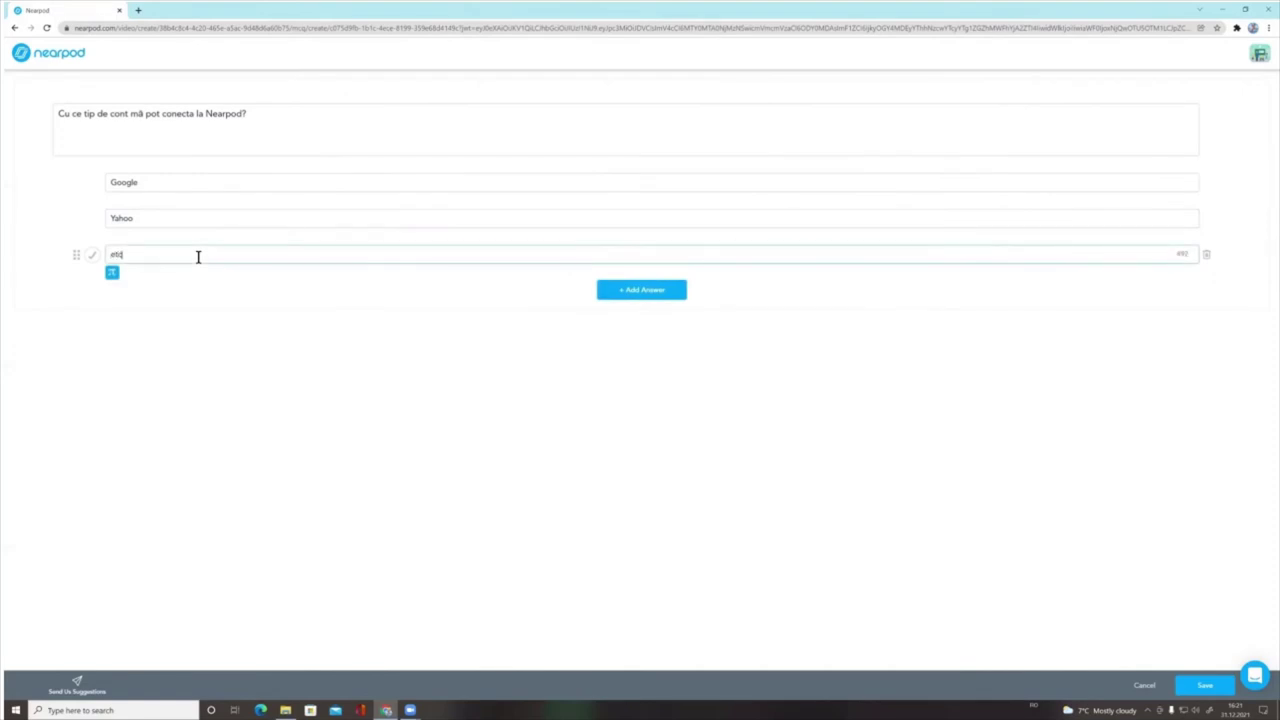
type(".")
left_click(92, 184)
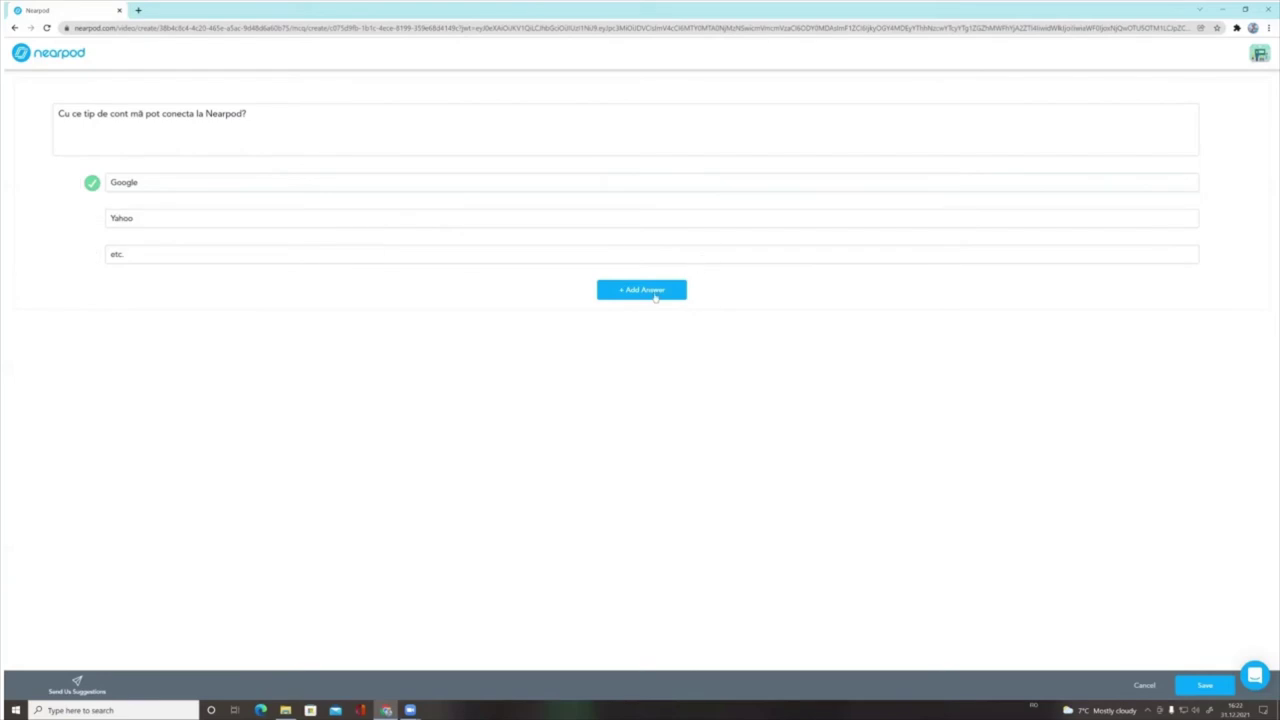
left_click(1212, 688)
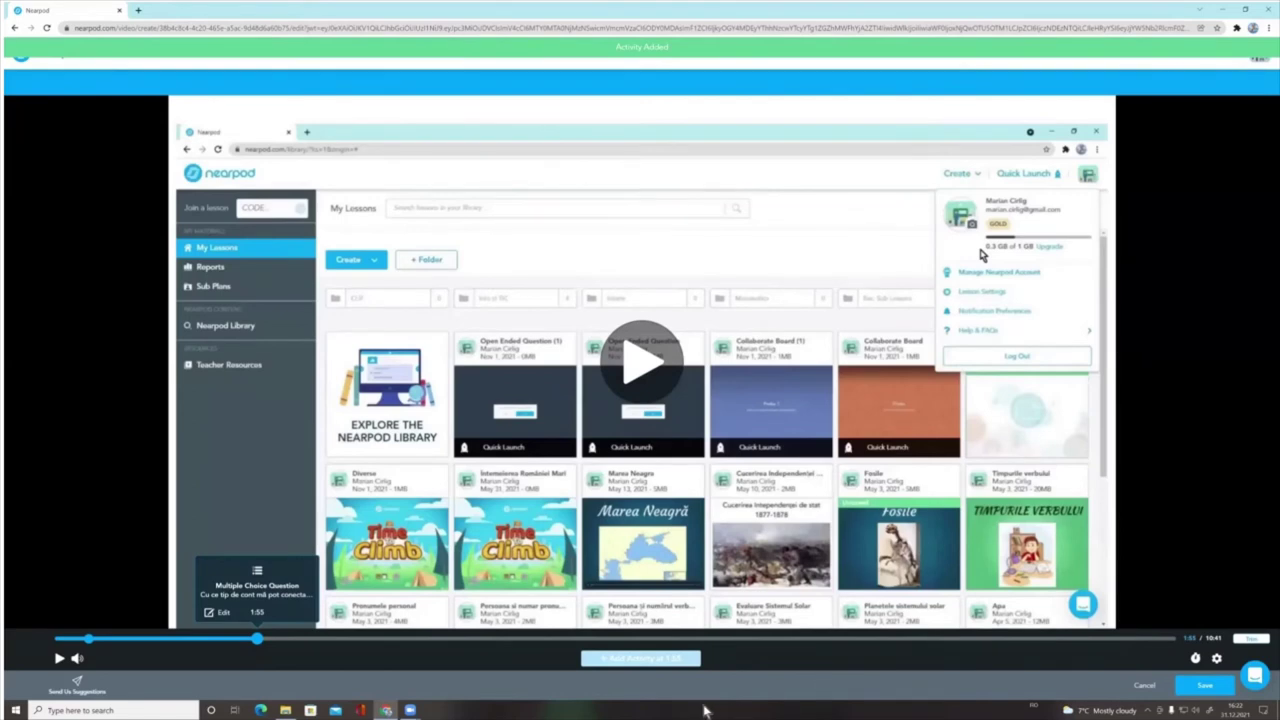
Add and save an Open Ended Question near the video's end, at 10:35, with the text "Scrie trei avantaje ale folosirii platformei Nearpod."
left_click(59, 658)
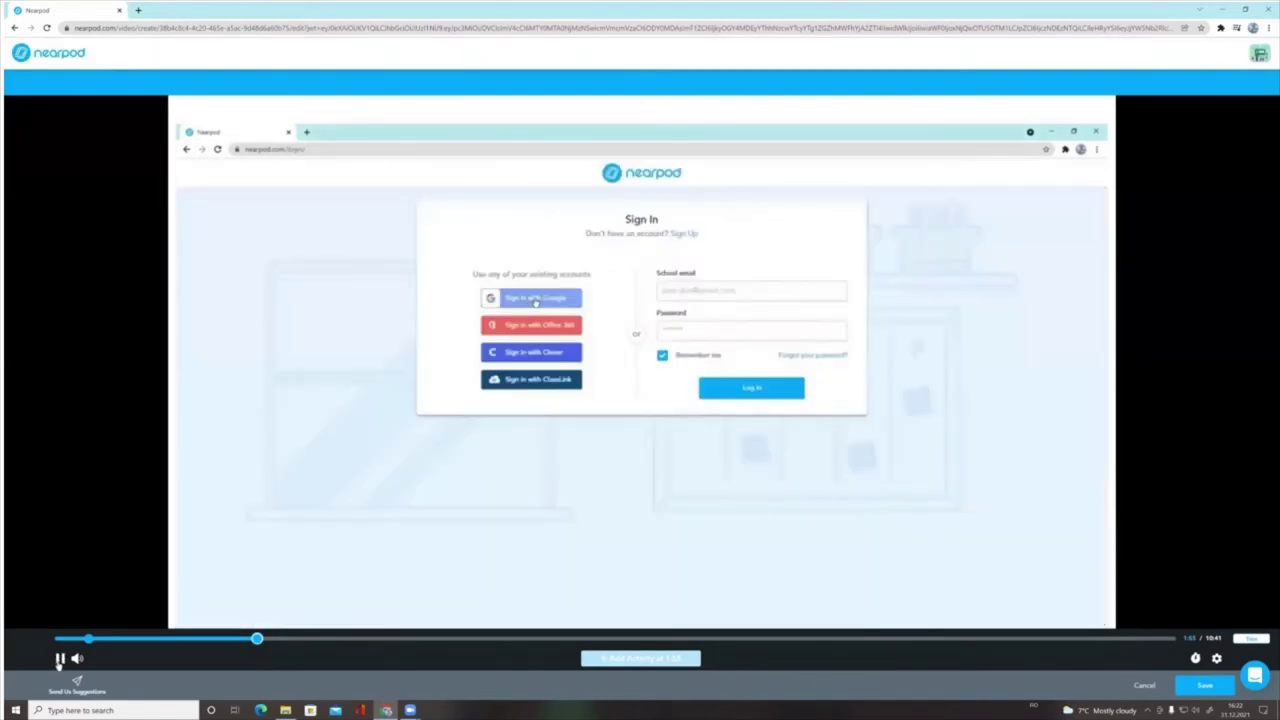
left_click(1146, 639)
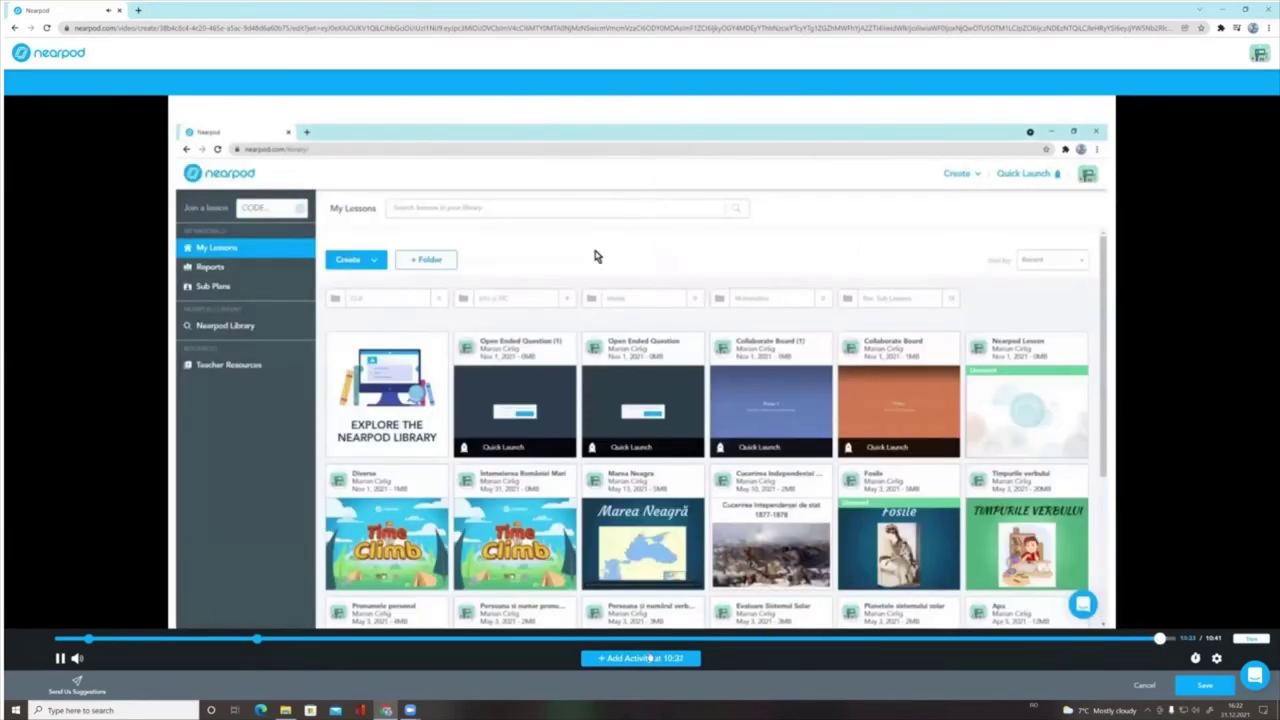
left_click(59, 658)
left_click(647, 661)
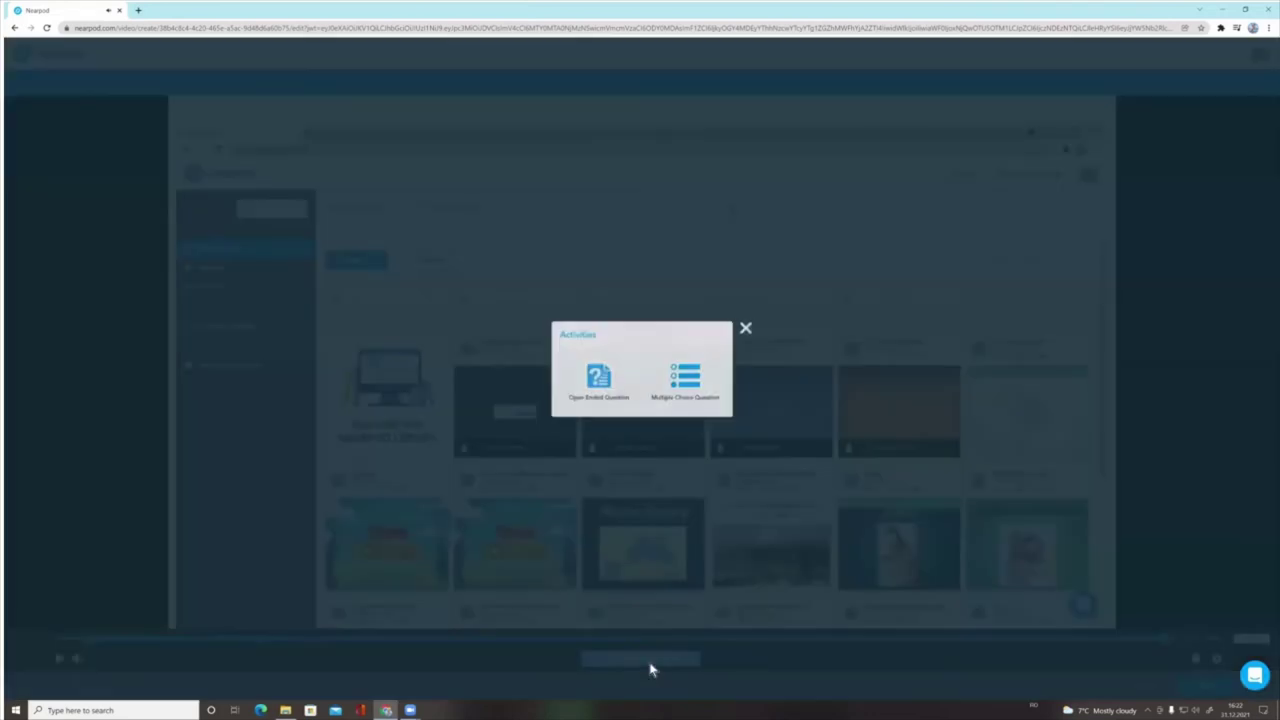
left_click(598, 386)
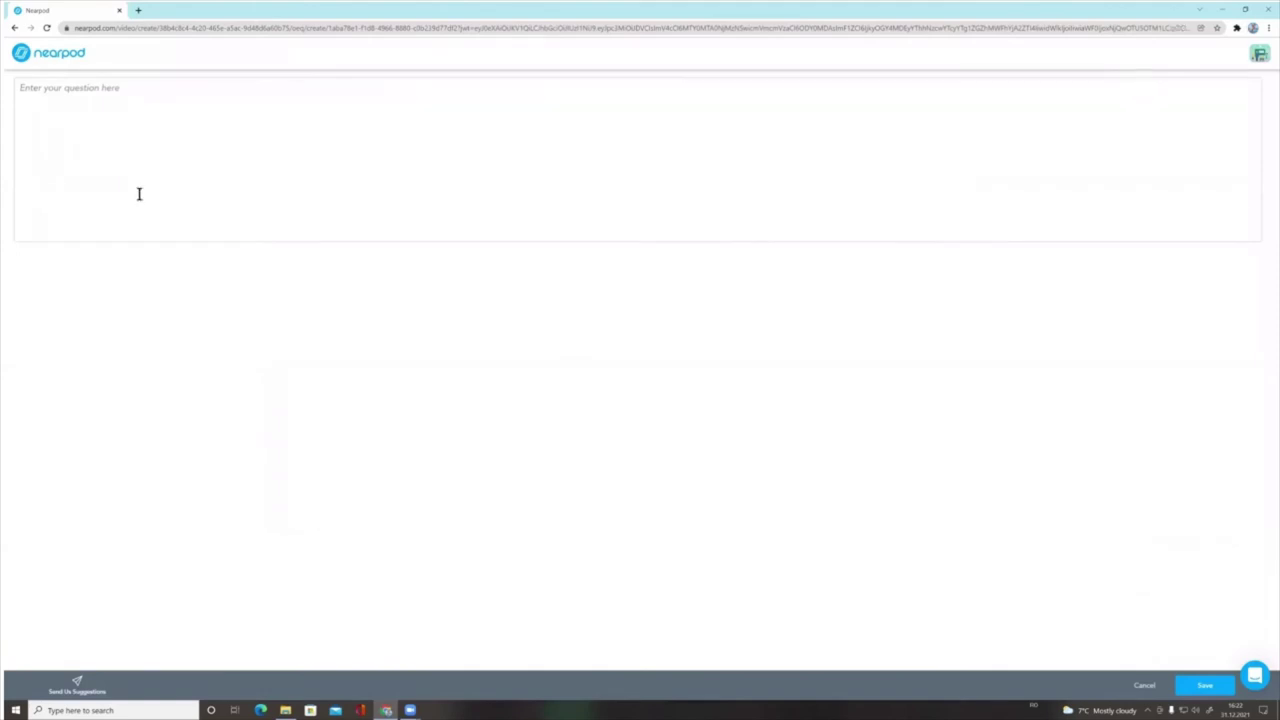
left_click(108, 97)
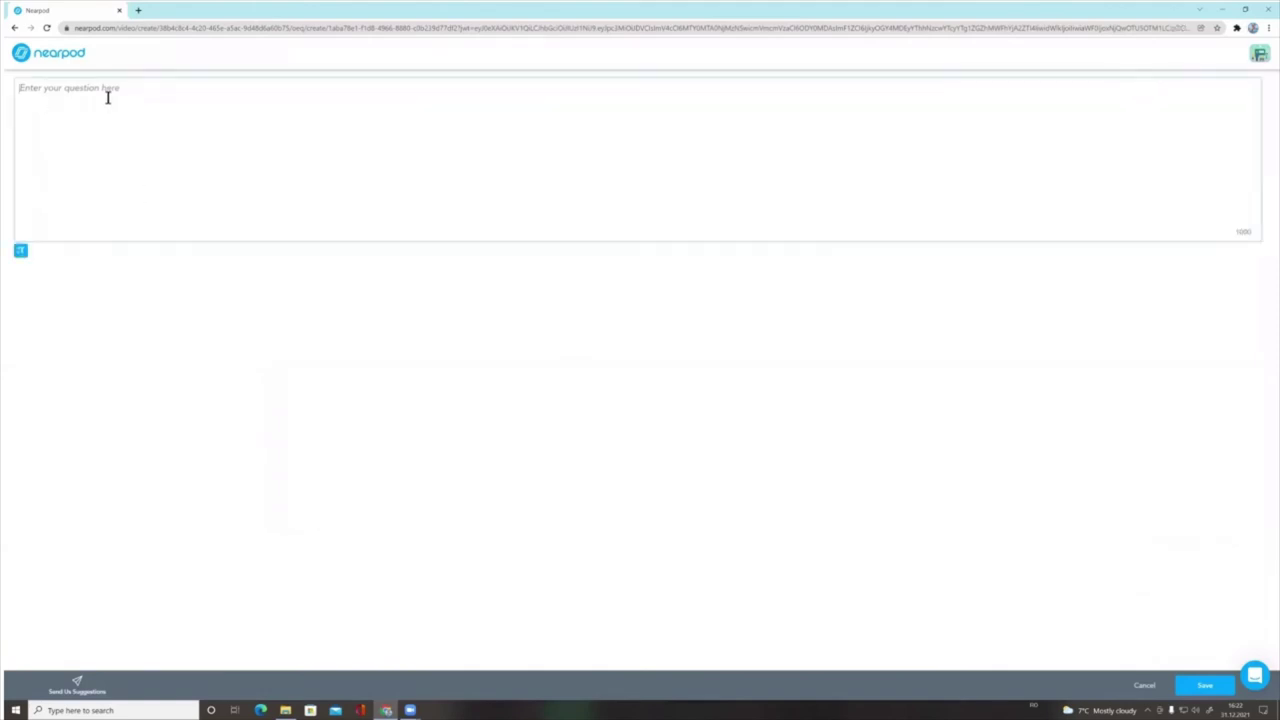
type("S")
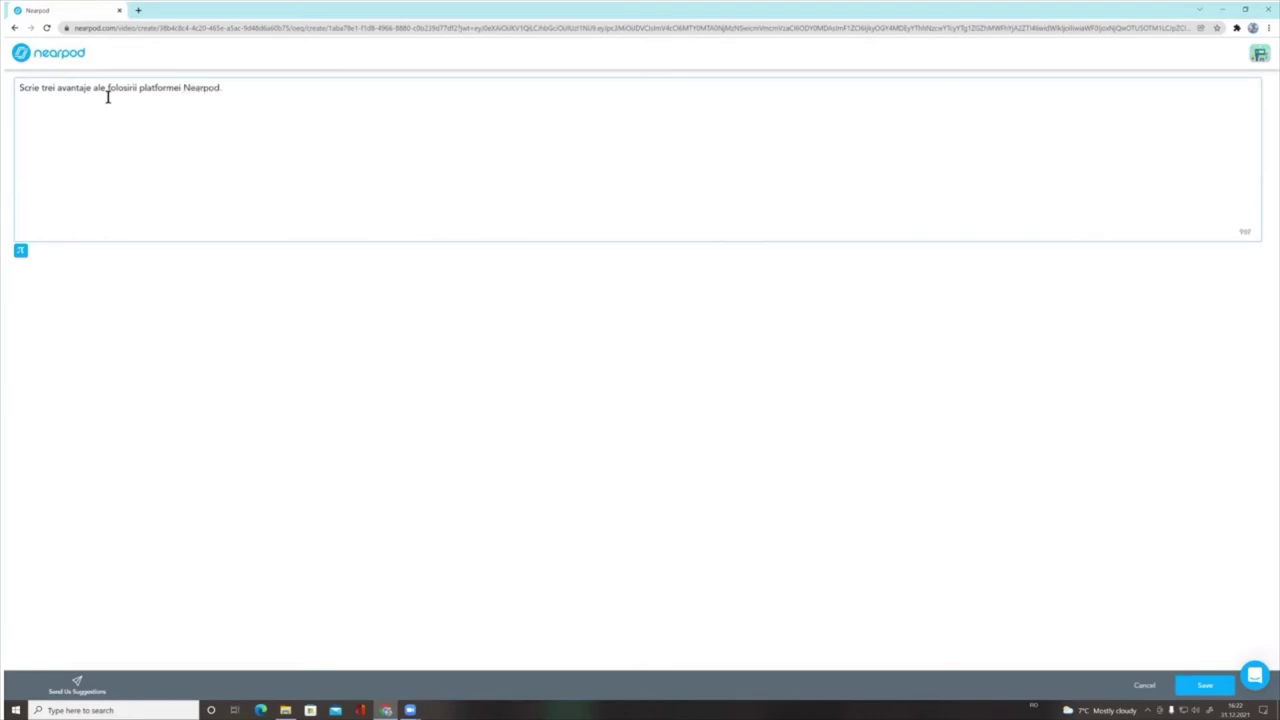
left_click(1202, 688)
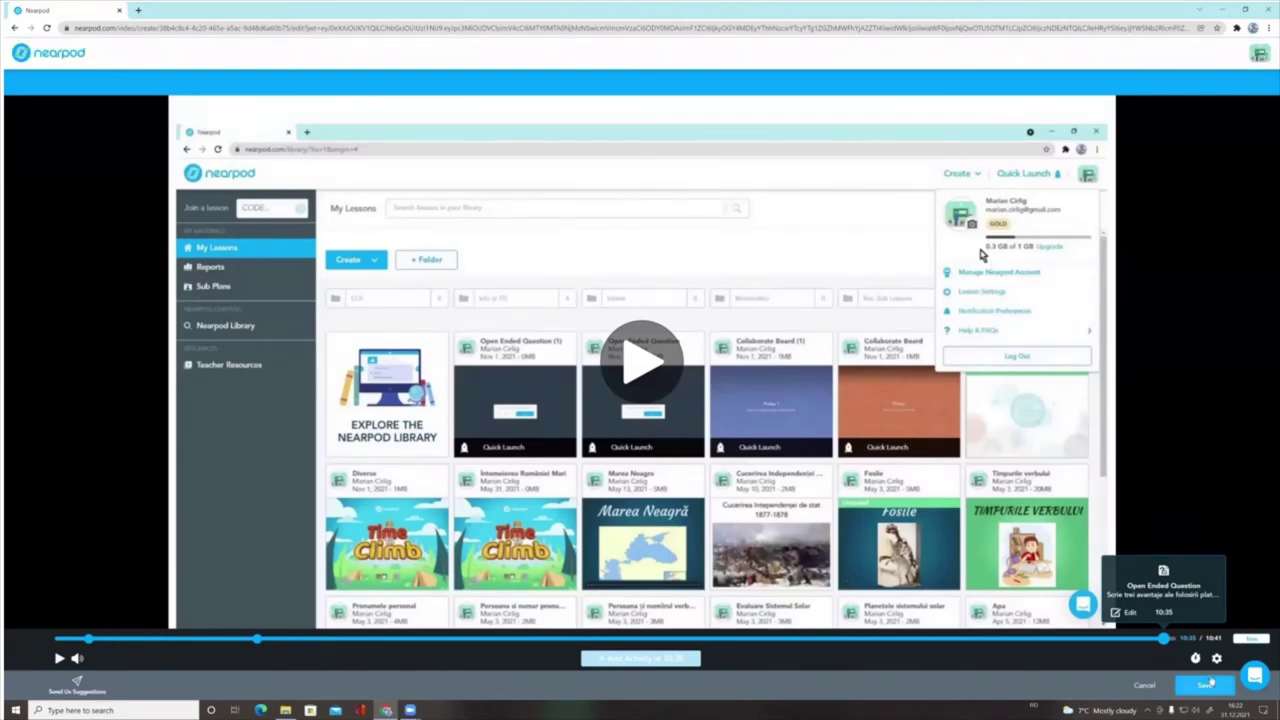
Save the interactive video to the Resursă video lesson and open the lesson's student preview
mouse_move(90, 648)
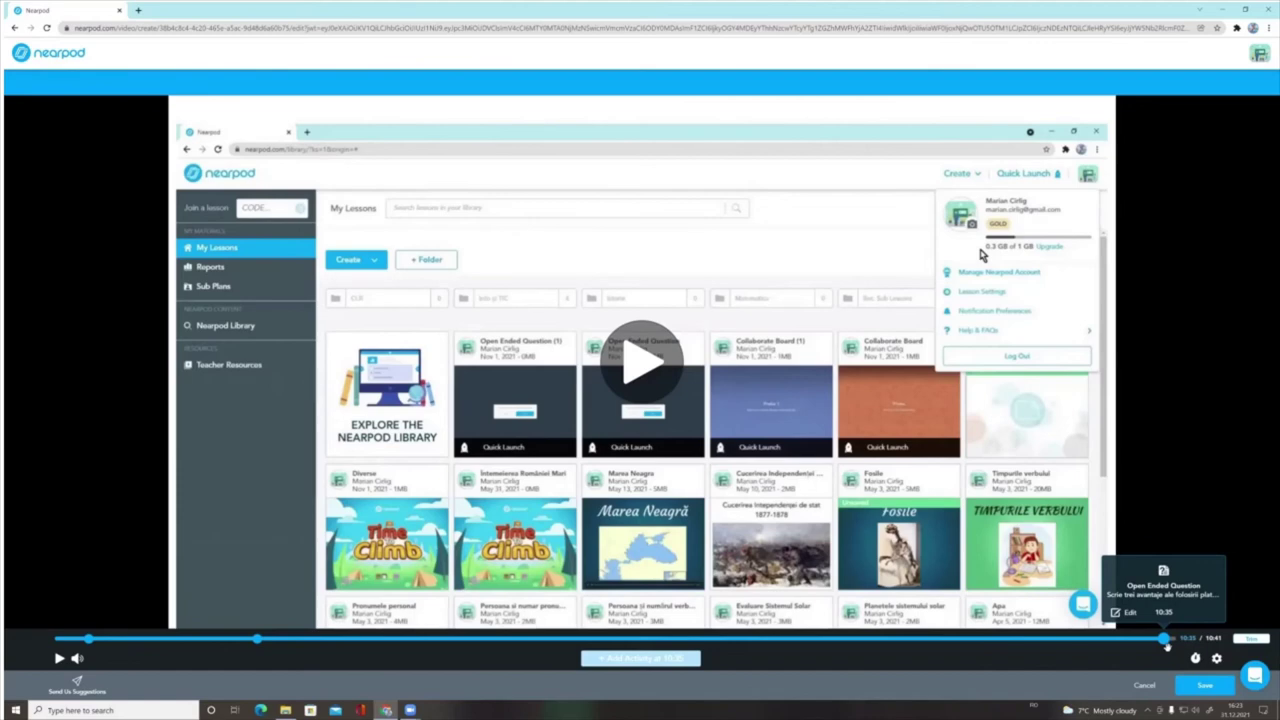
left_click(1204, 688)
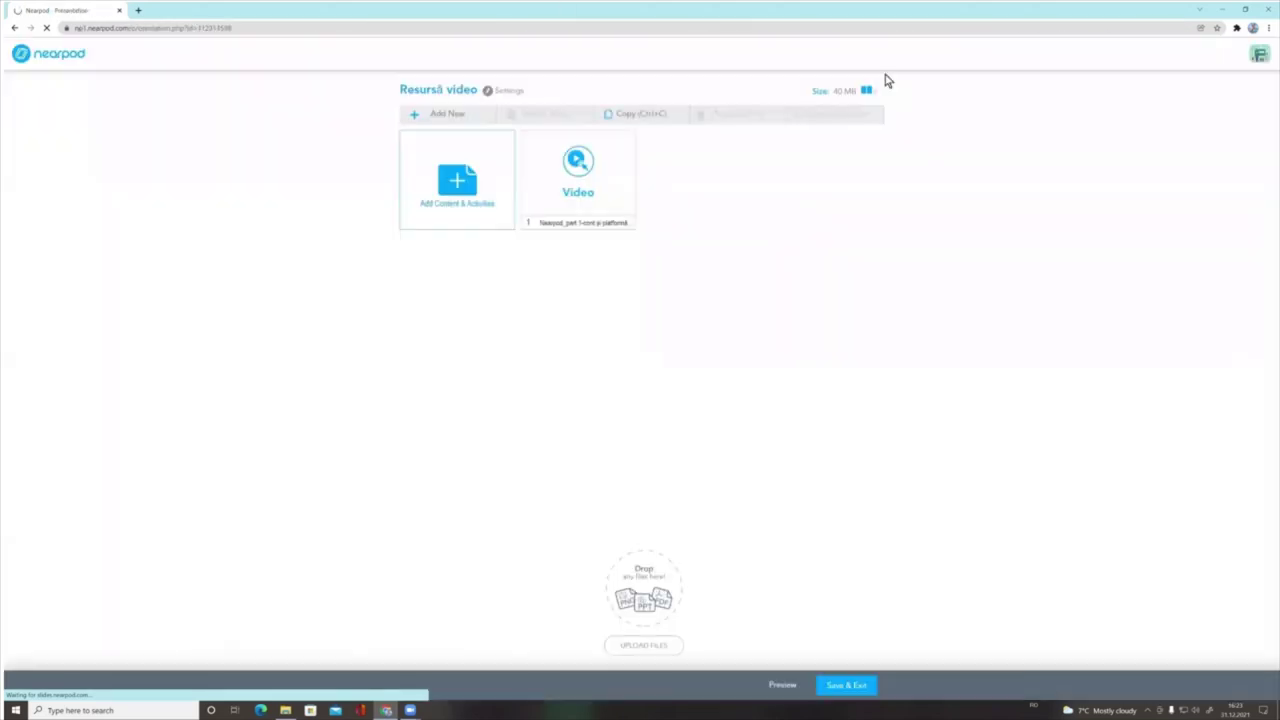
left_click(785, 687)
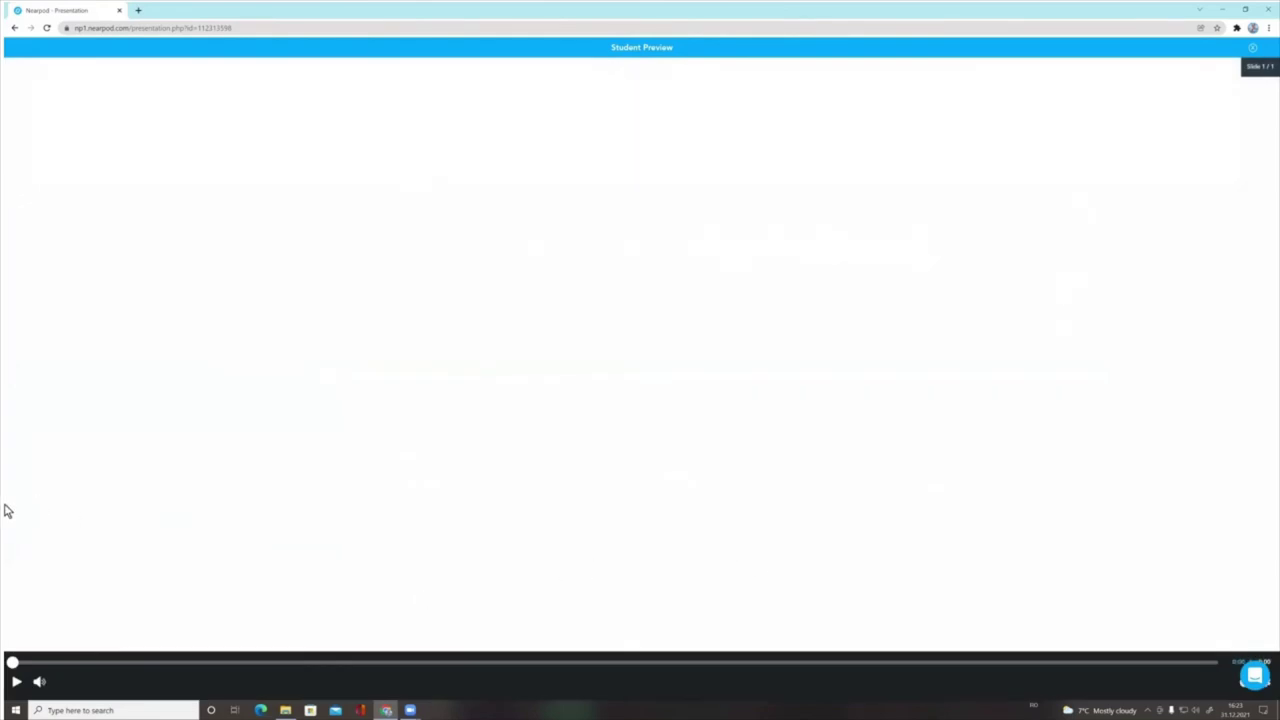
Play the preview up to the first question and switch Interactive Mode off and back on
left_click(16, 681)
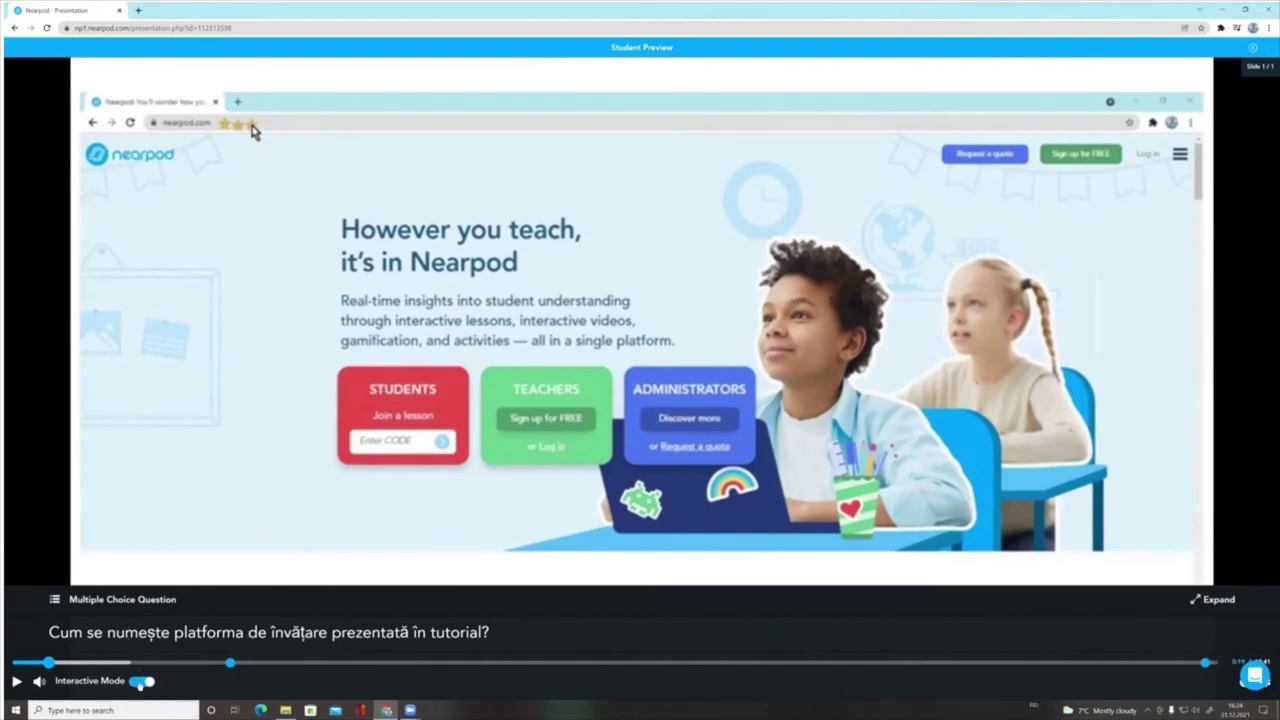
left_click(140, 682)
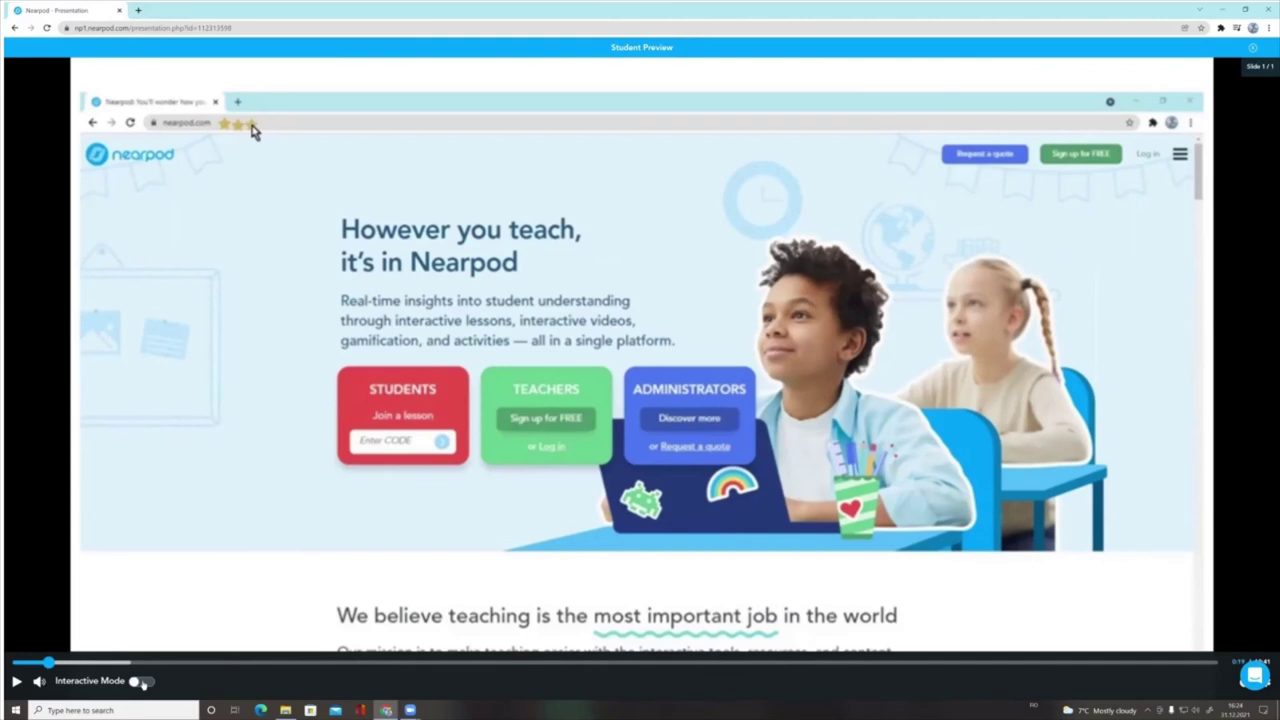
left_click(142, 684)
Play the preview from shortly before the second question, expand that question, show its solution, and collapse it
left_click(201, 662)
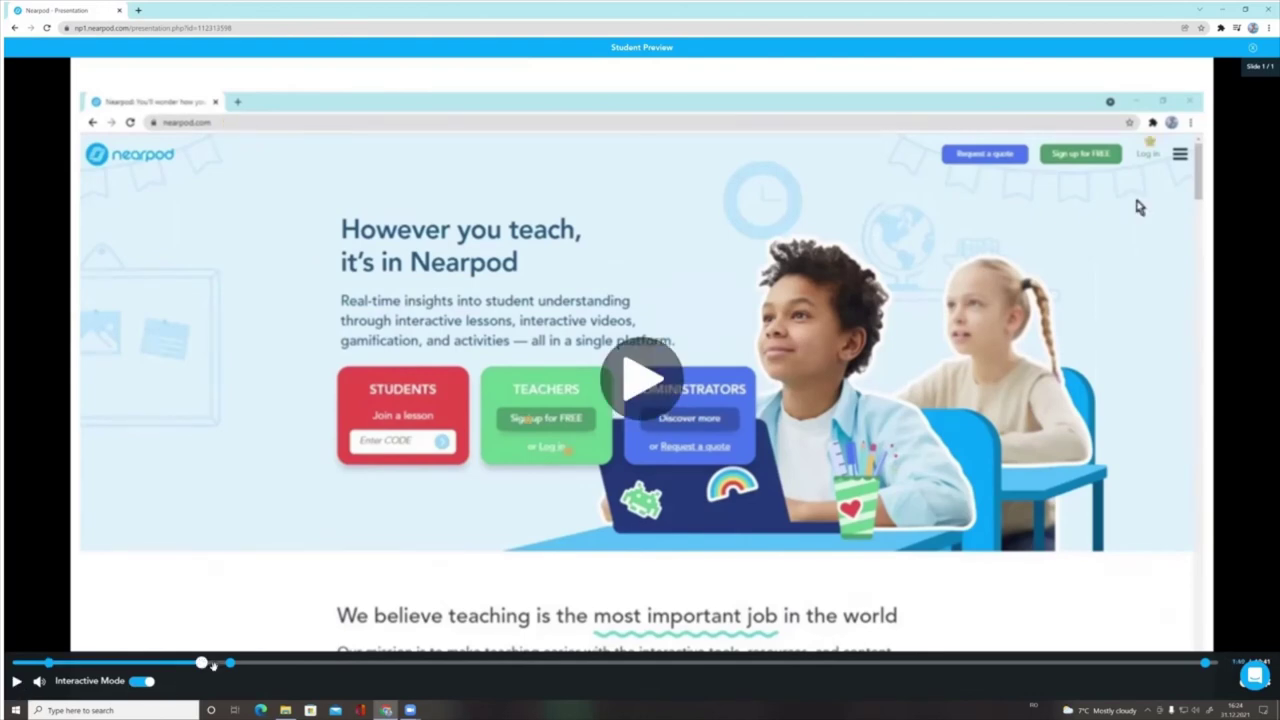
left_click(16, 680)
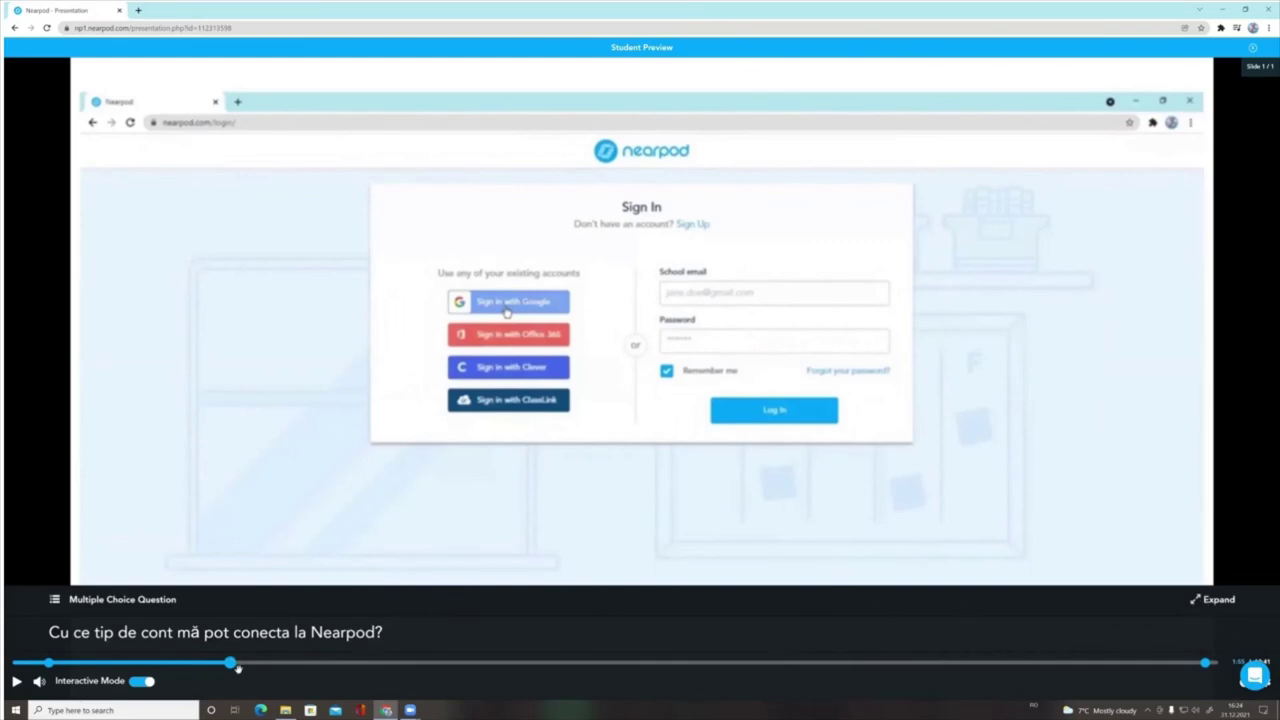
left_click(1216, 602)
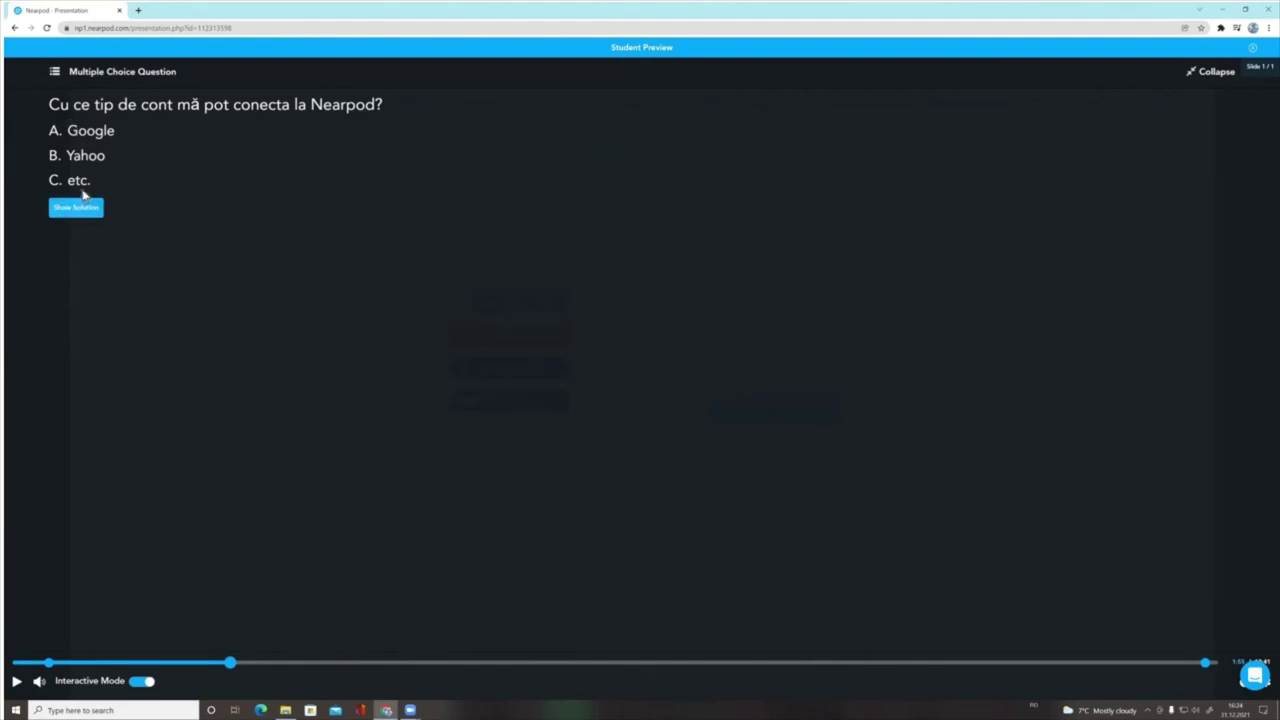
left_click(82, 210)
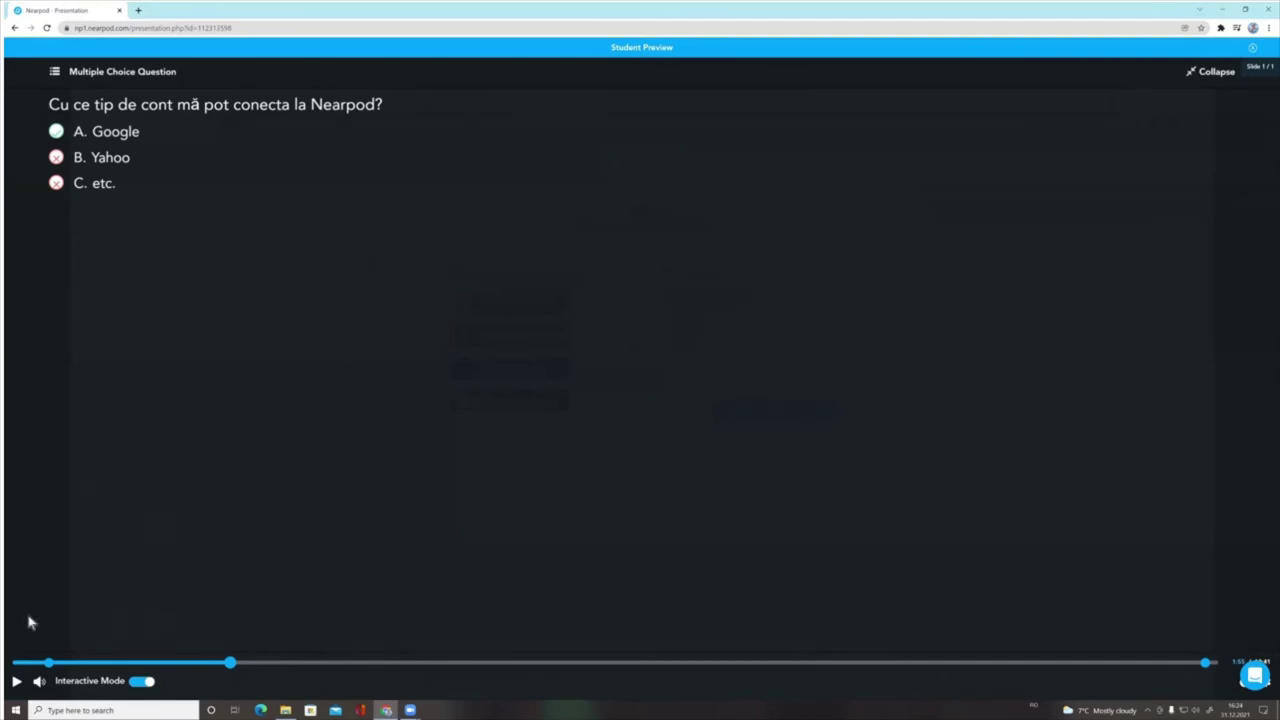
left_click(1212, 72)
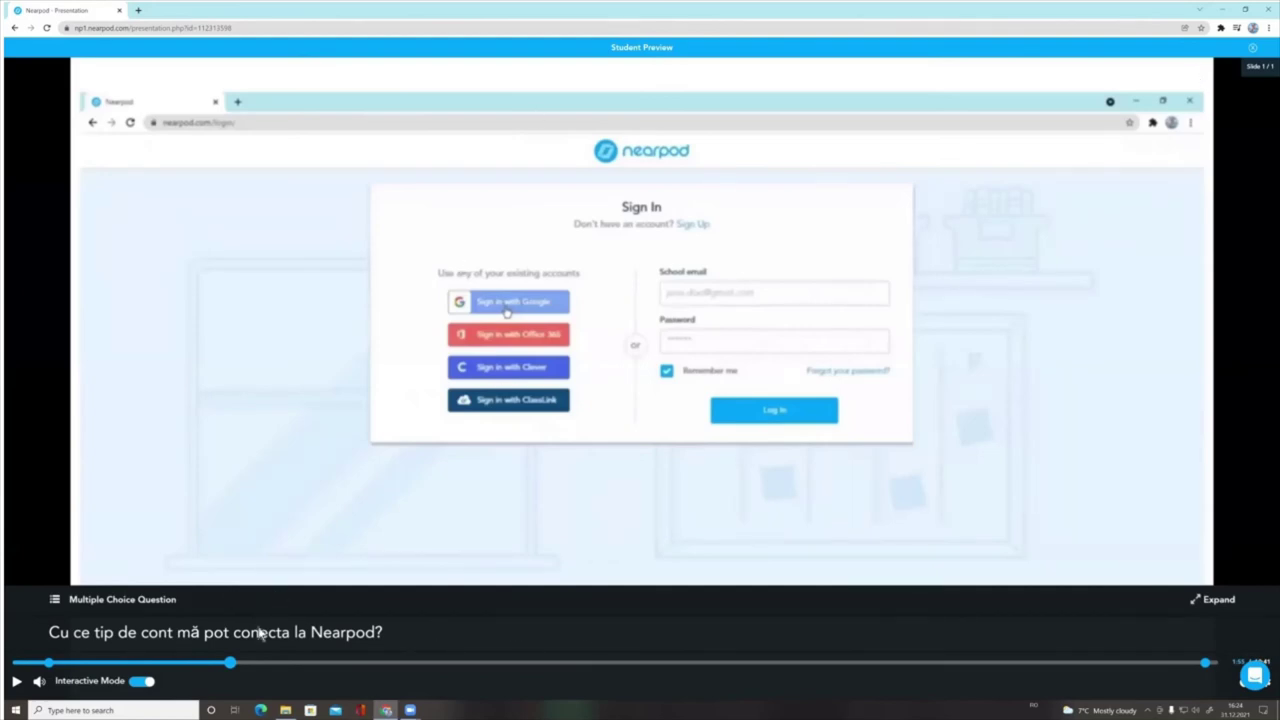
Play the preview from just before the final Open Ended Question, then expand the question and collapse it again
left_click(1191, 663)
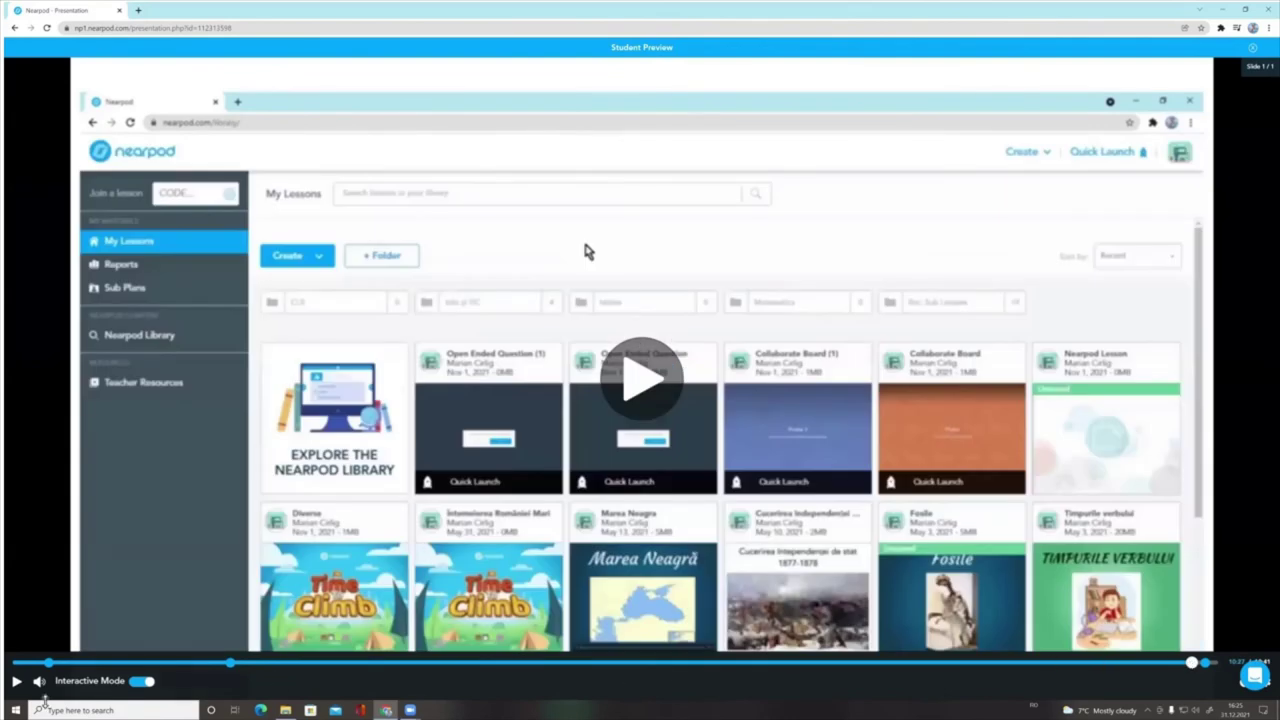
left_click(16, 681)
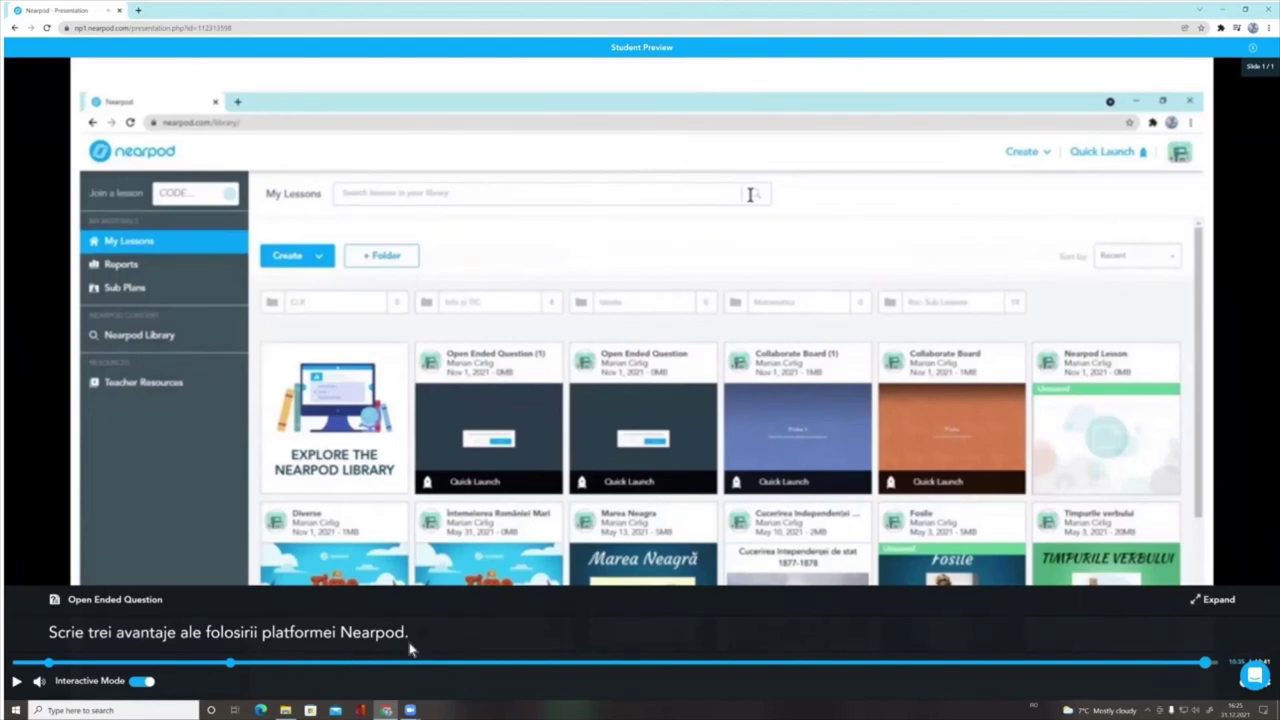
left_click(1214, 600)
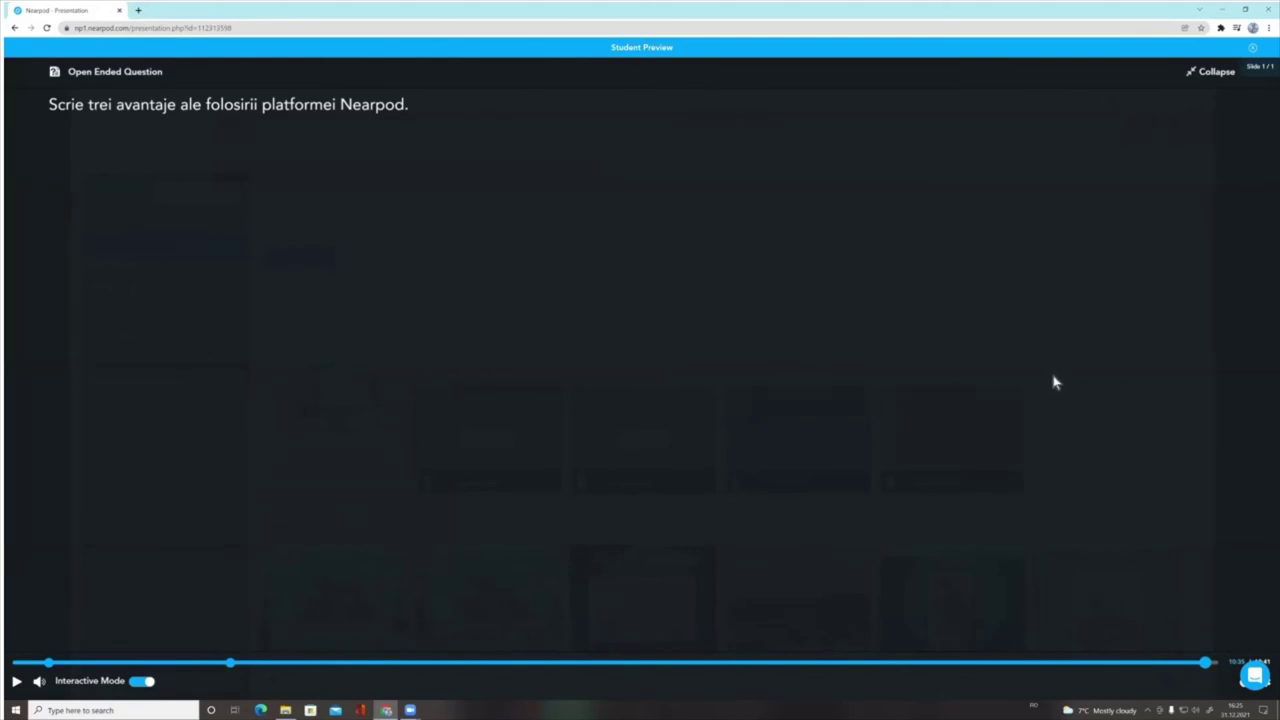
left_click(1197, 74)
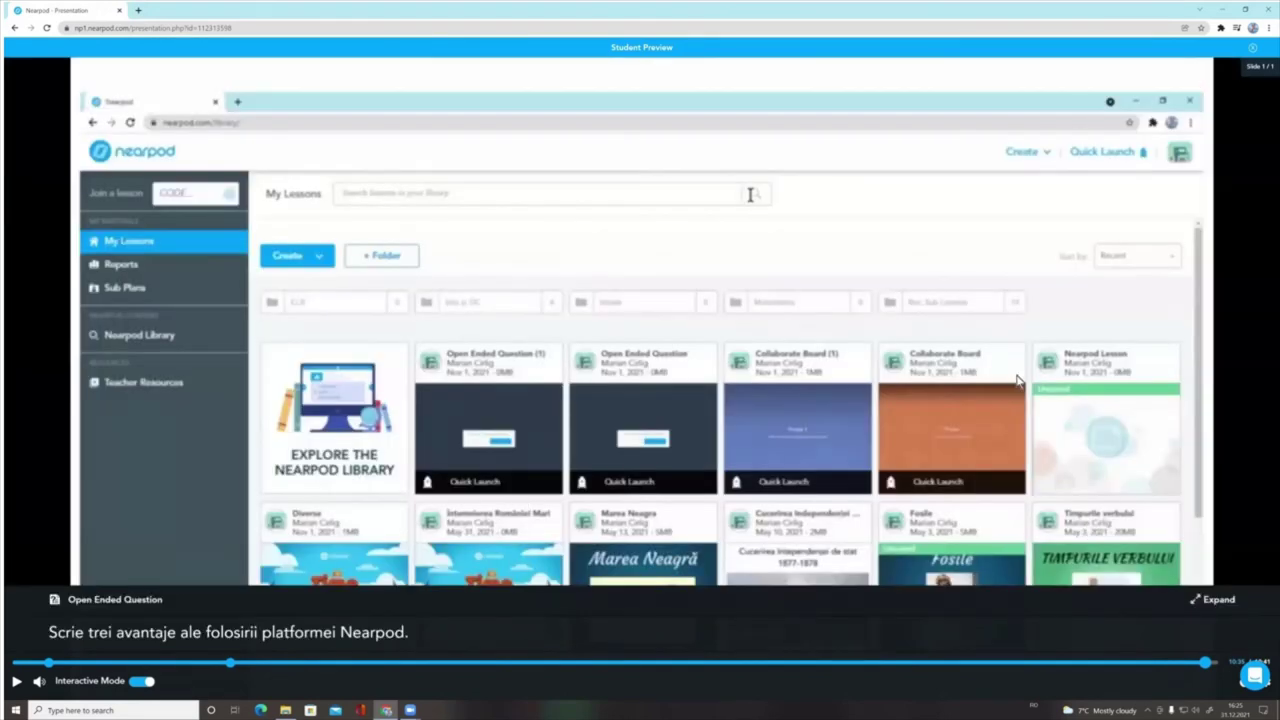